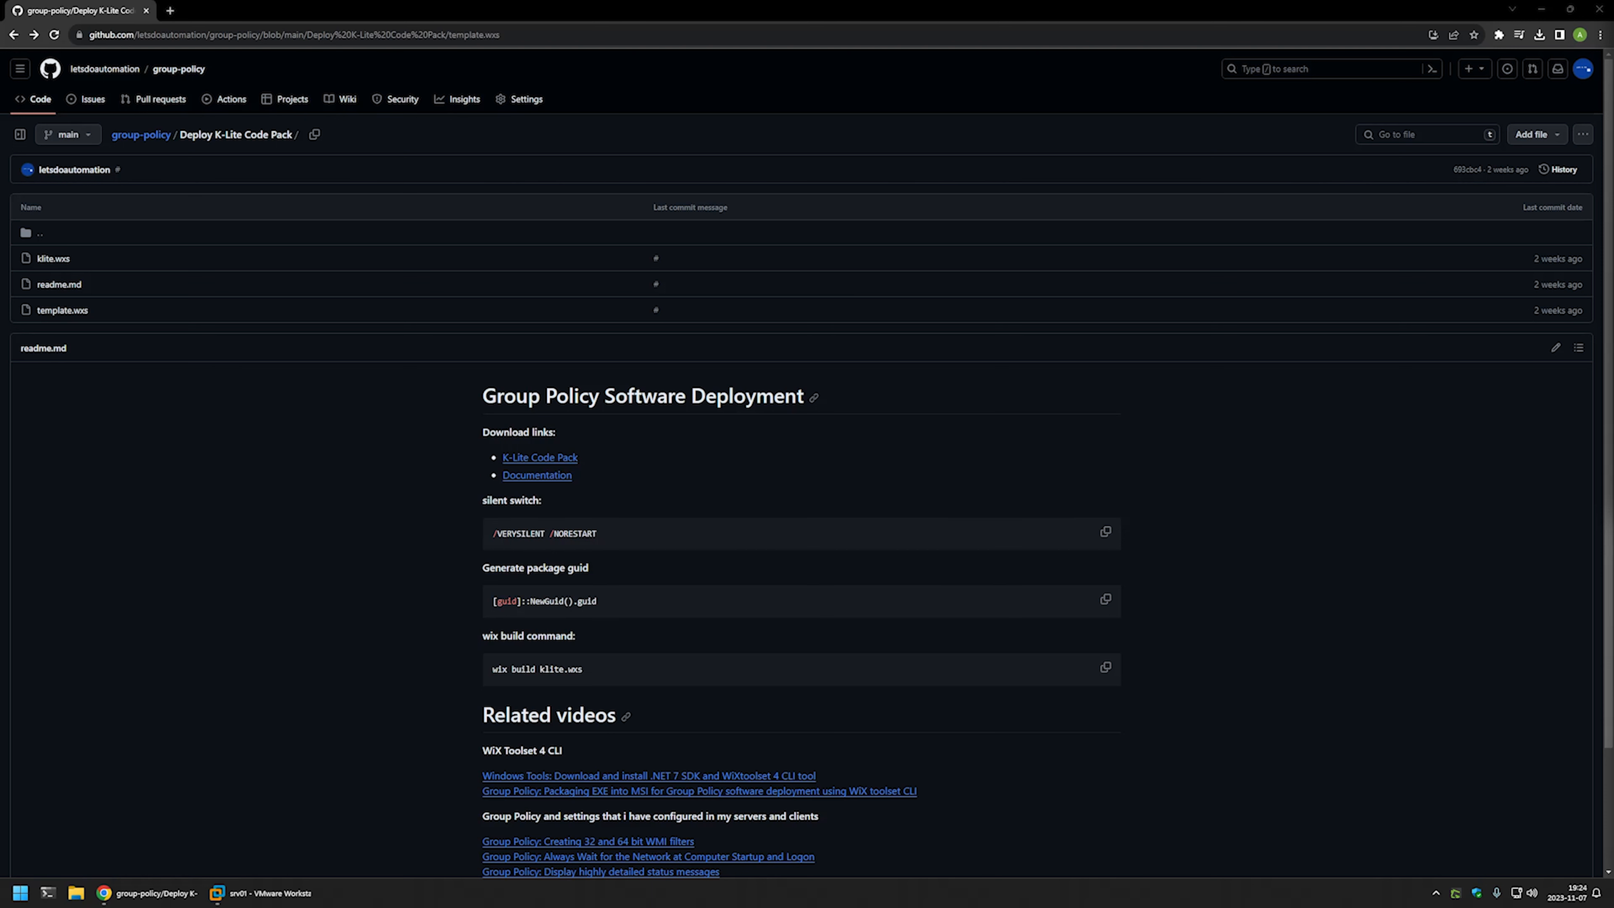
# Look through the readme's related videos on WiX Toolset 4 CLI, Group Policy settings and Windows server setup.
pyautogui.scroll(-2, 976, 332)
pyautogui.moveTo(862, 822); pyautogui.dragTo(732, 606)
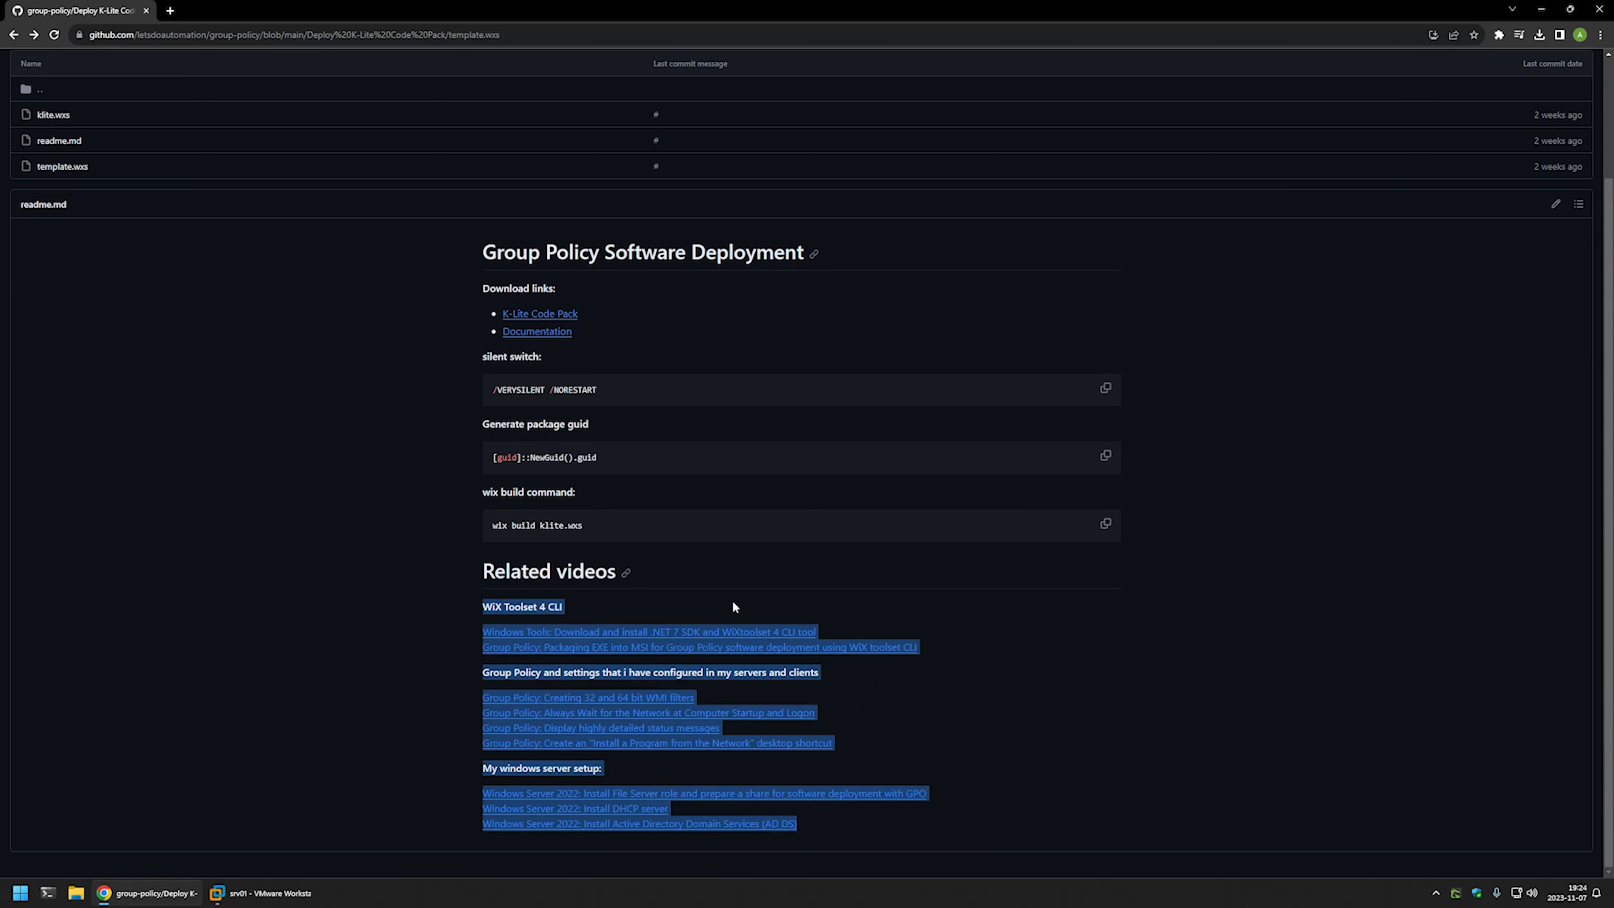
pyautogui.click(864, 585)
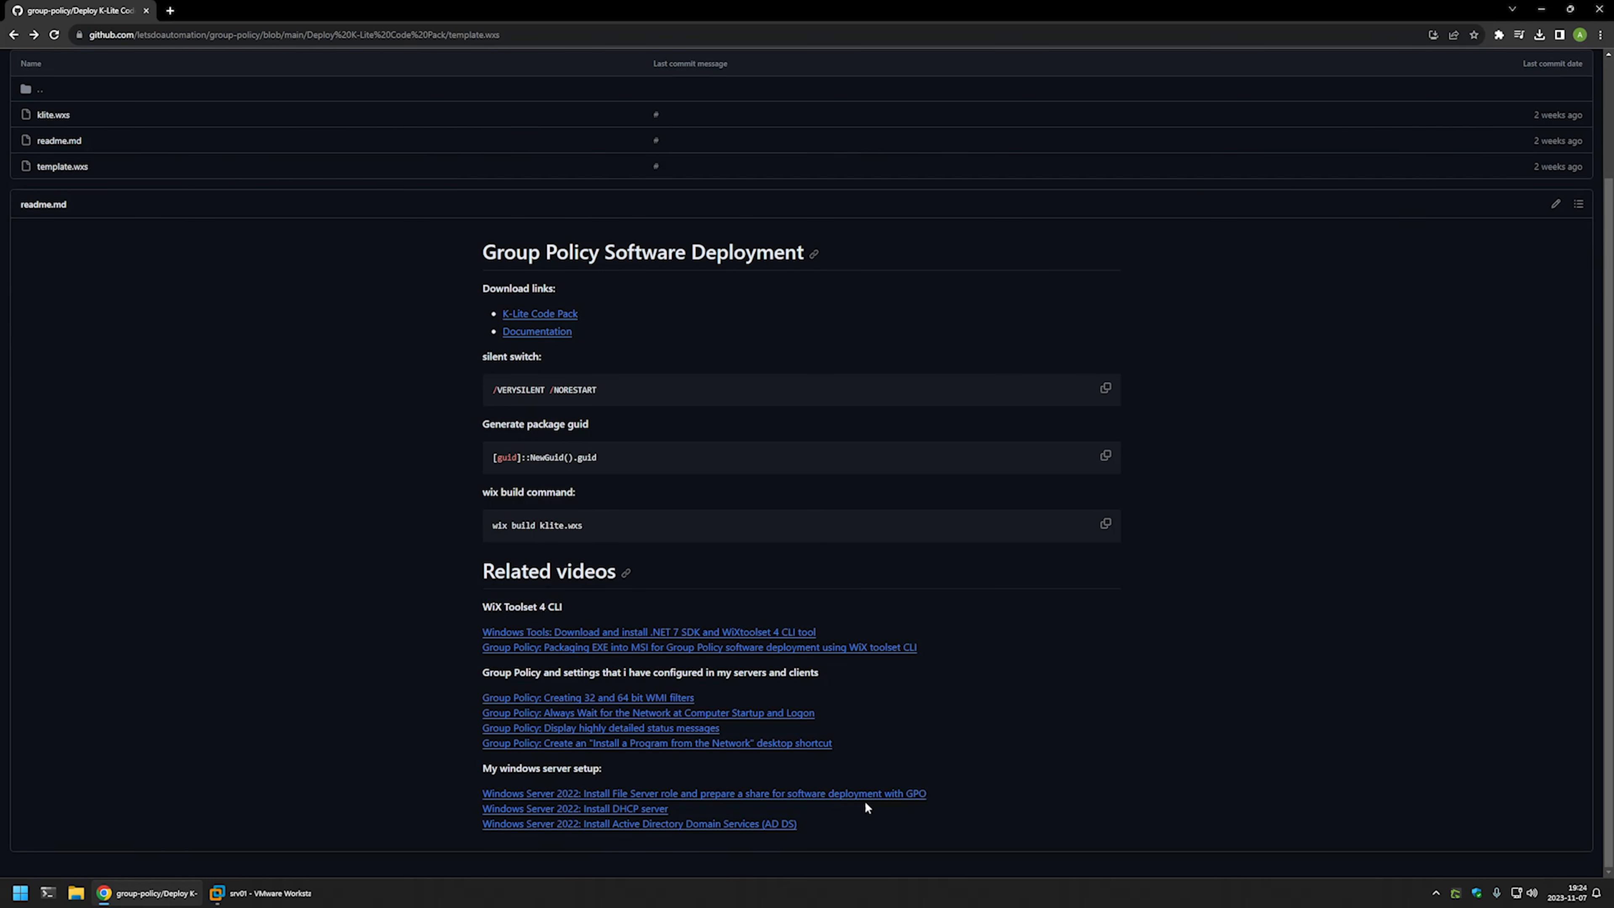
pyautogui.moveTo(833, 827); pyautogui.dragTo(452, 760)
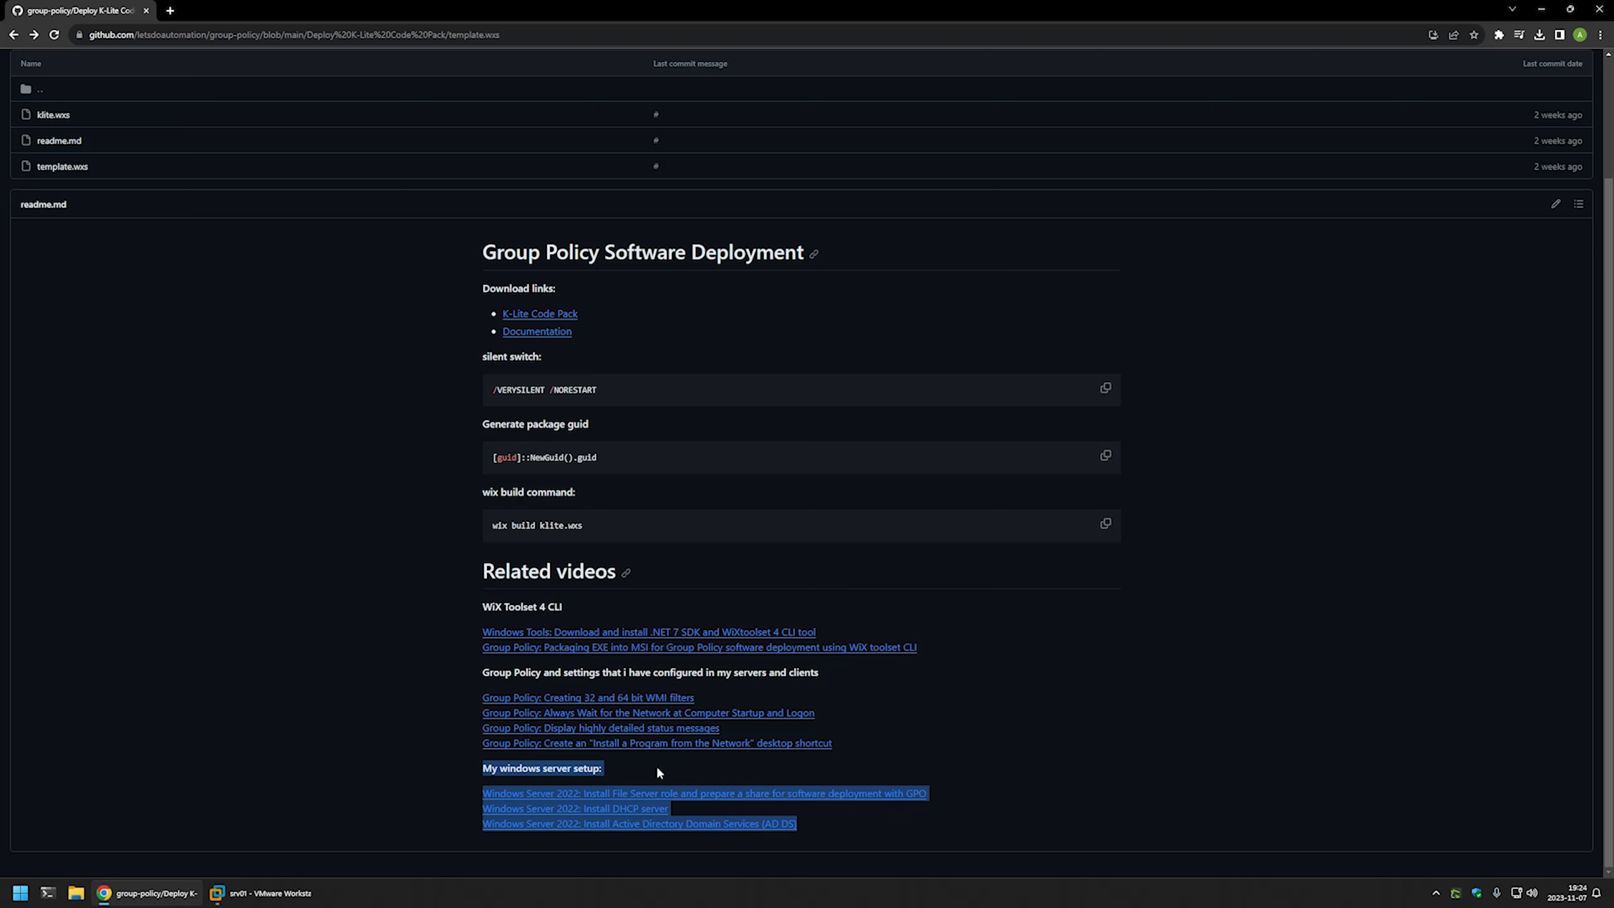
pyautogui.click(884, 747)
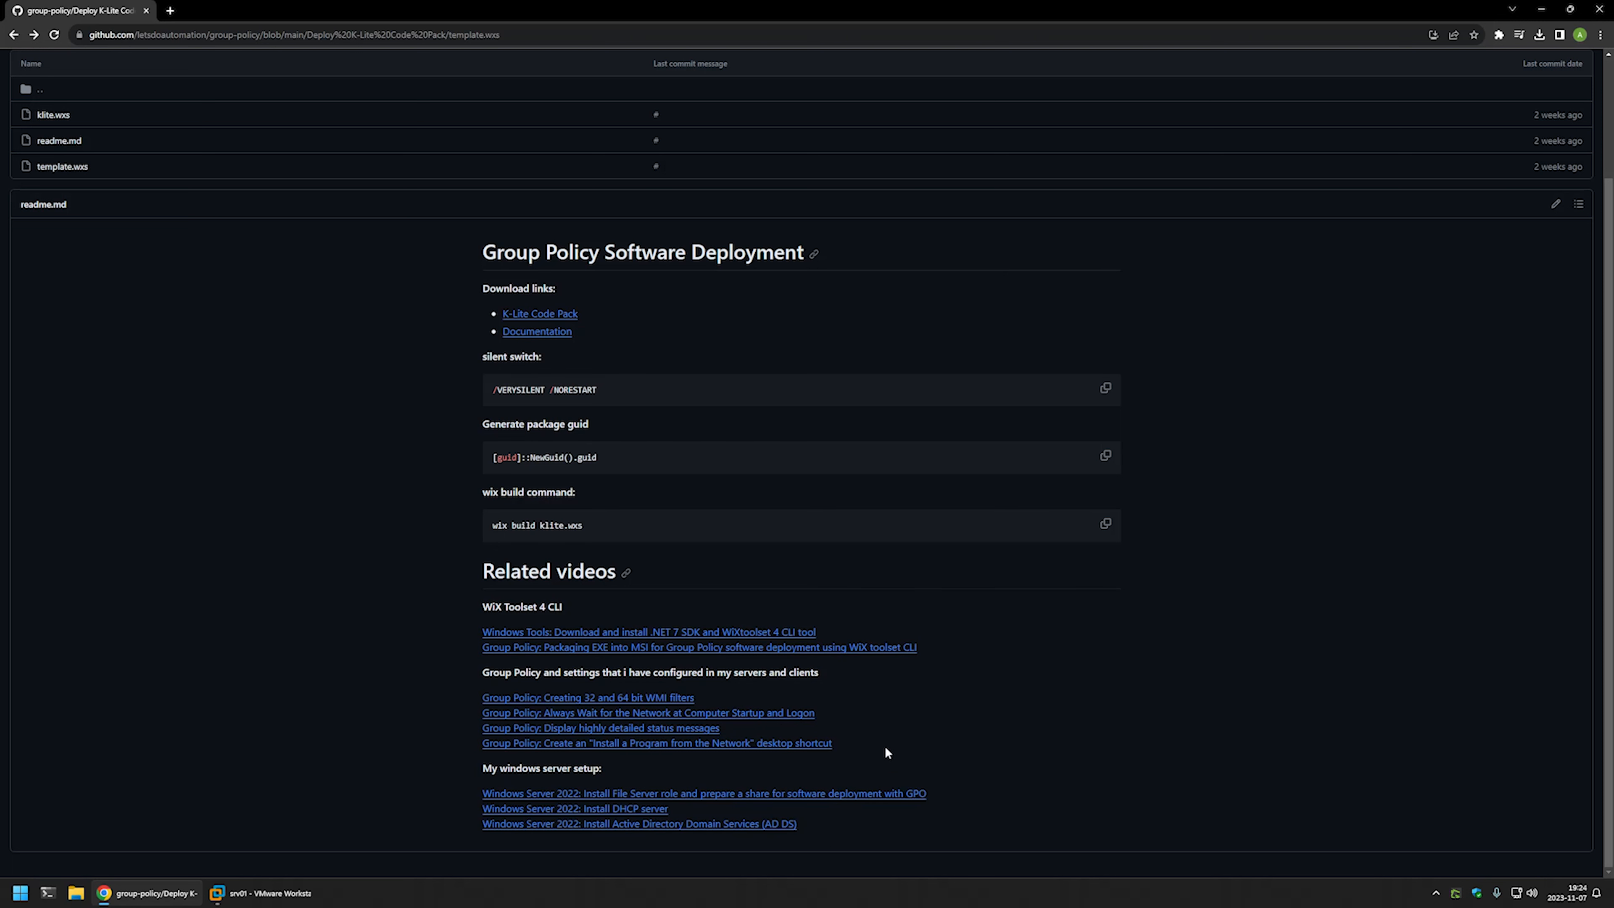
pyautogui.moveTo(879, 748); pyautogui.dragTo(515, 674)
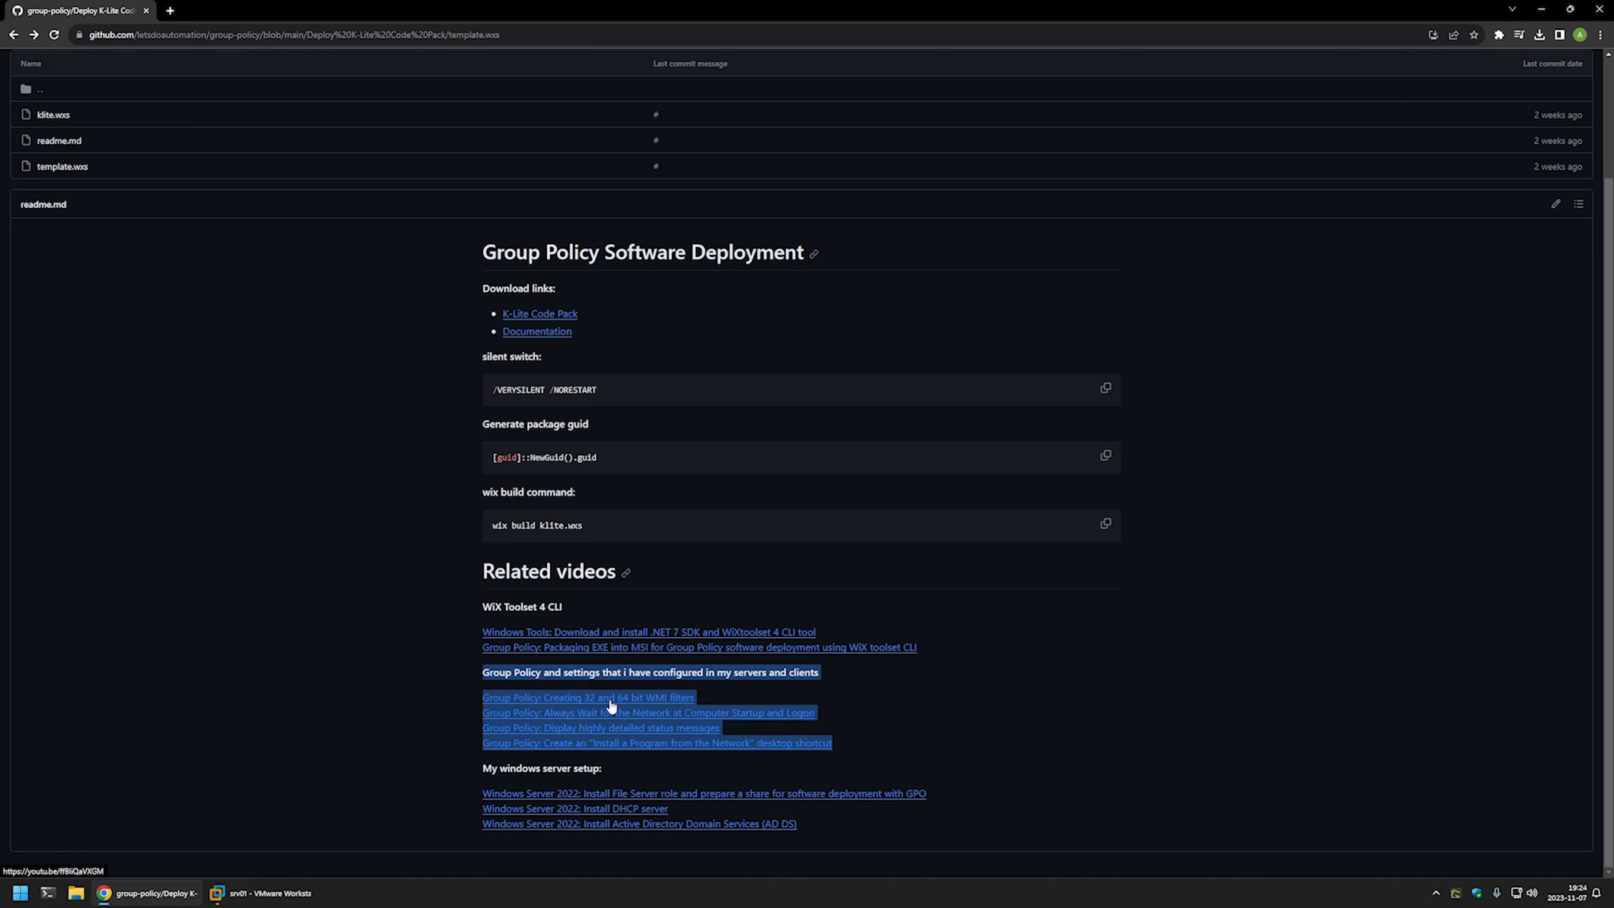
pyautogui.click(945, 635)
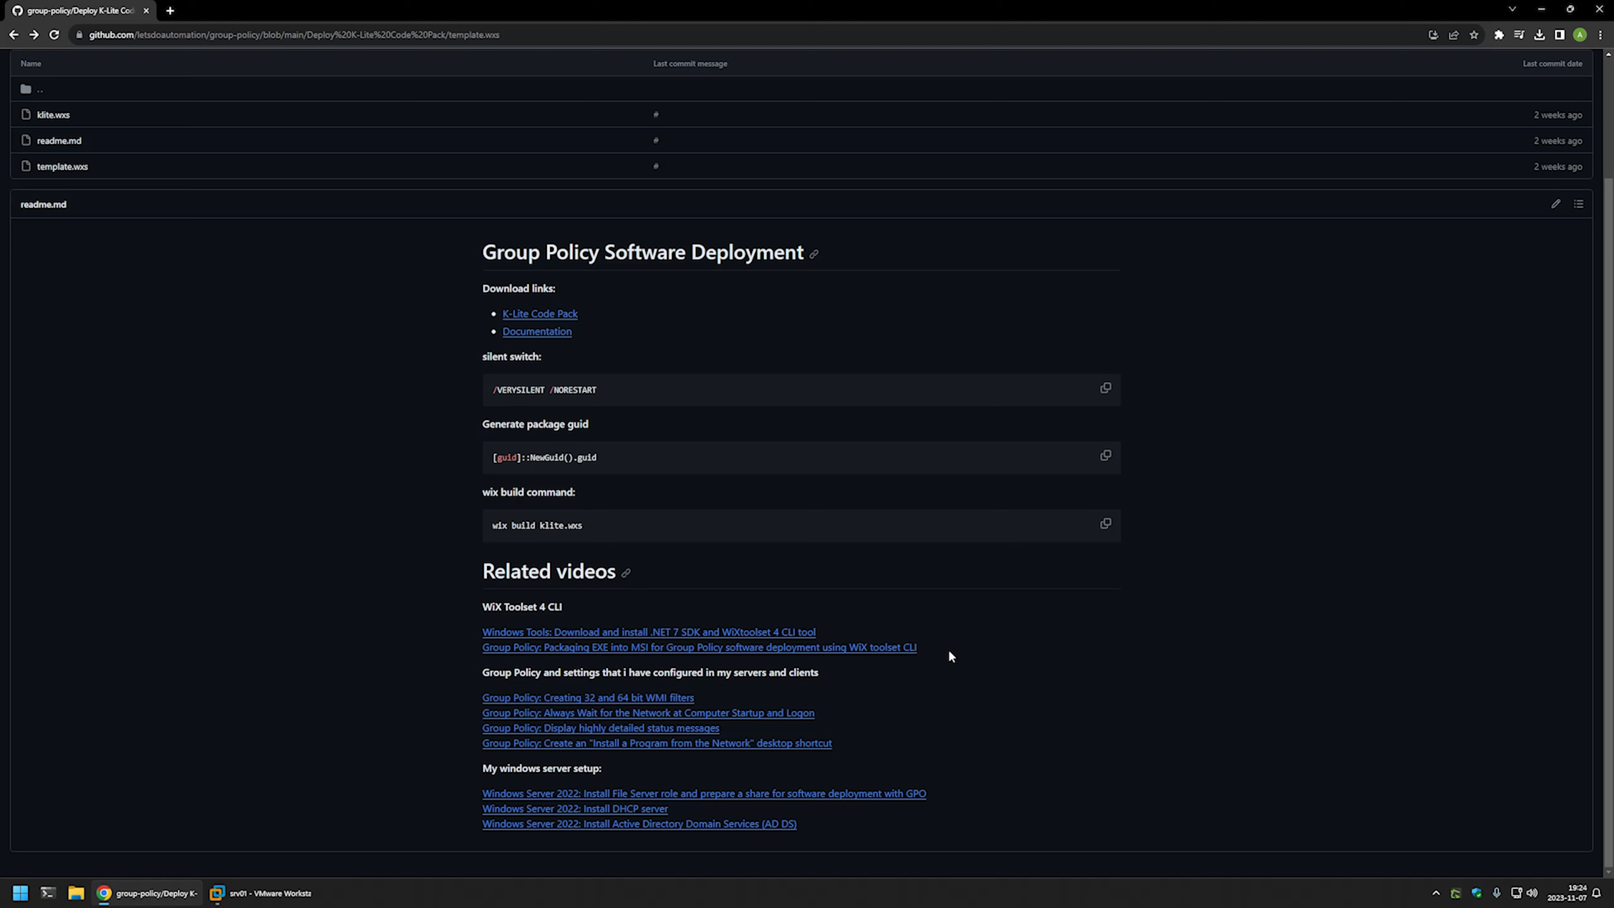
pyautogui.moveTo(948, 650); pyautogui.dragTo(503, 591)
pyautogui.click(622, 592)
pyautogui.scroll(3, 622, 589)
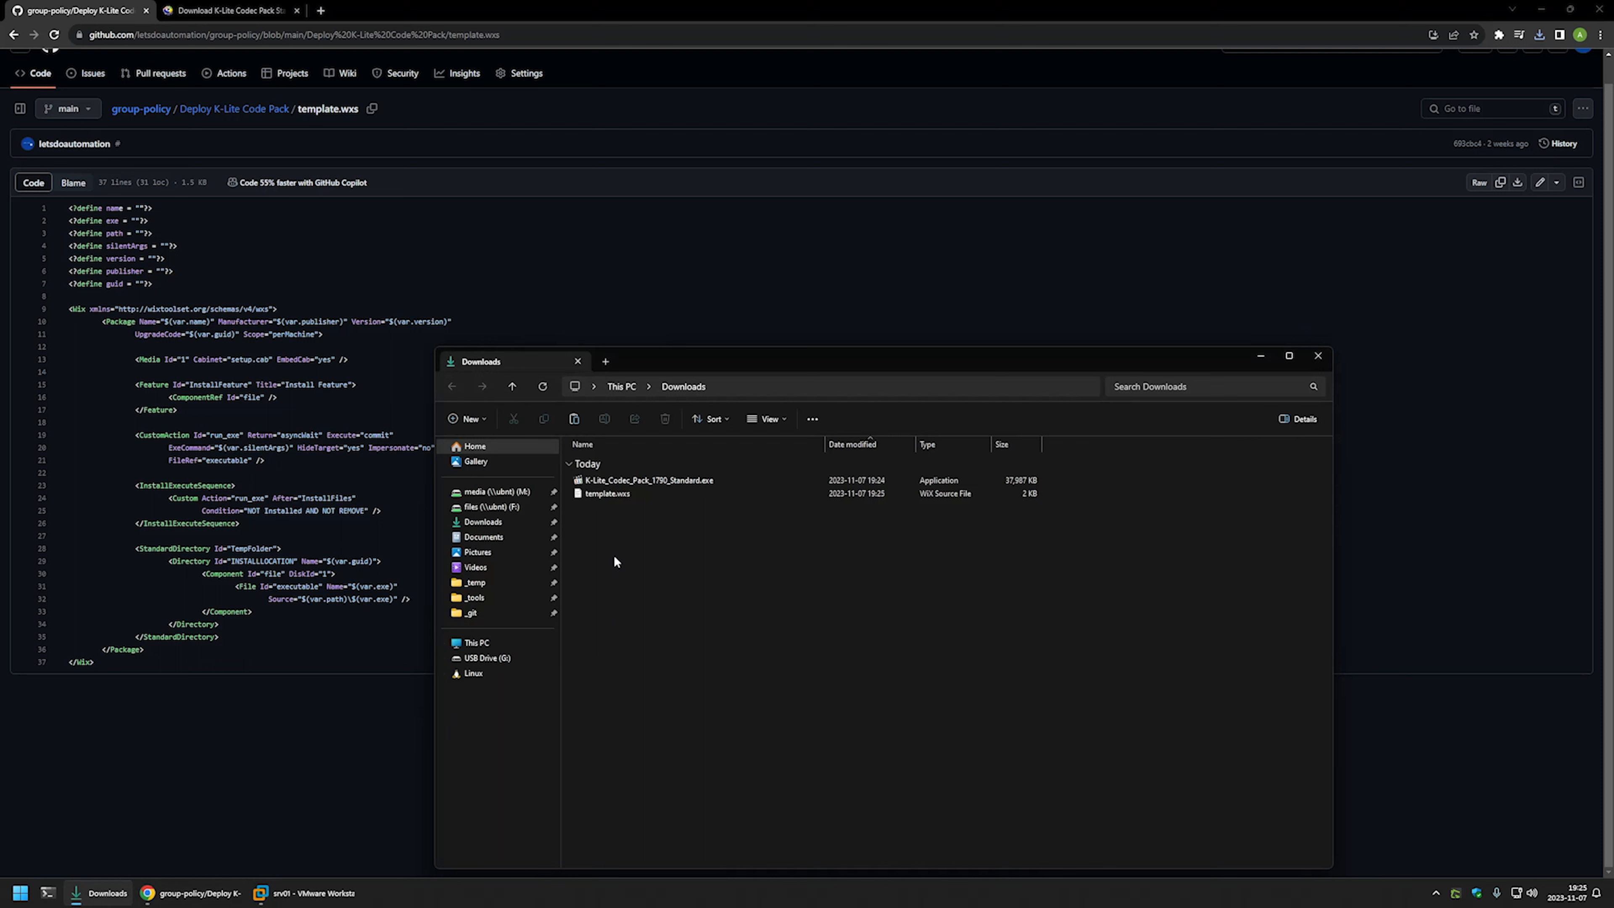
# Rename template.wxs in the Downloads folder to klite.wxs.
pyautogui.rightClick(599, 498)
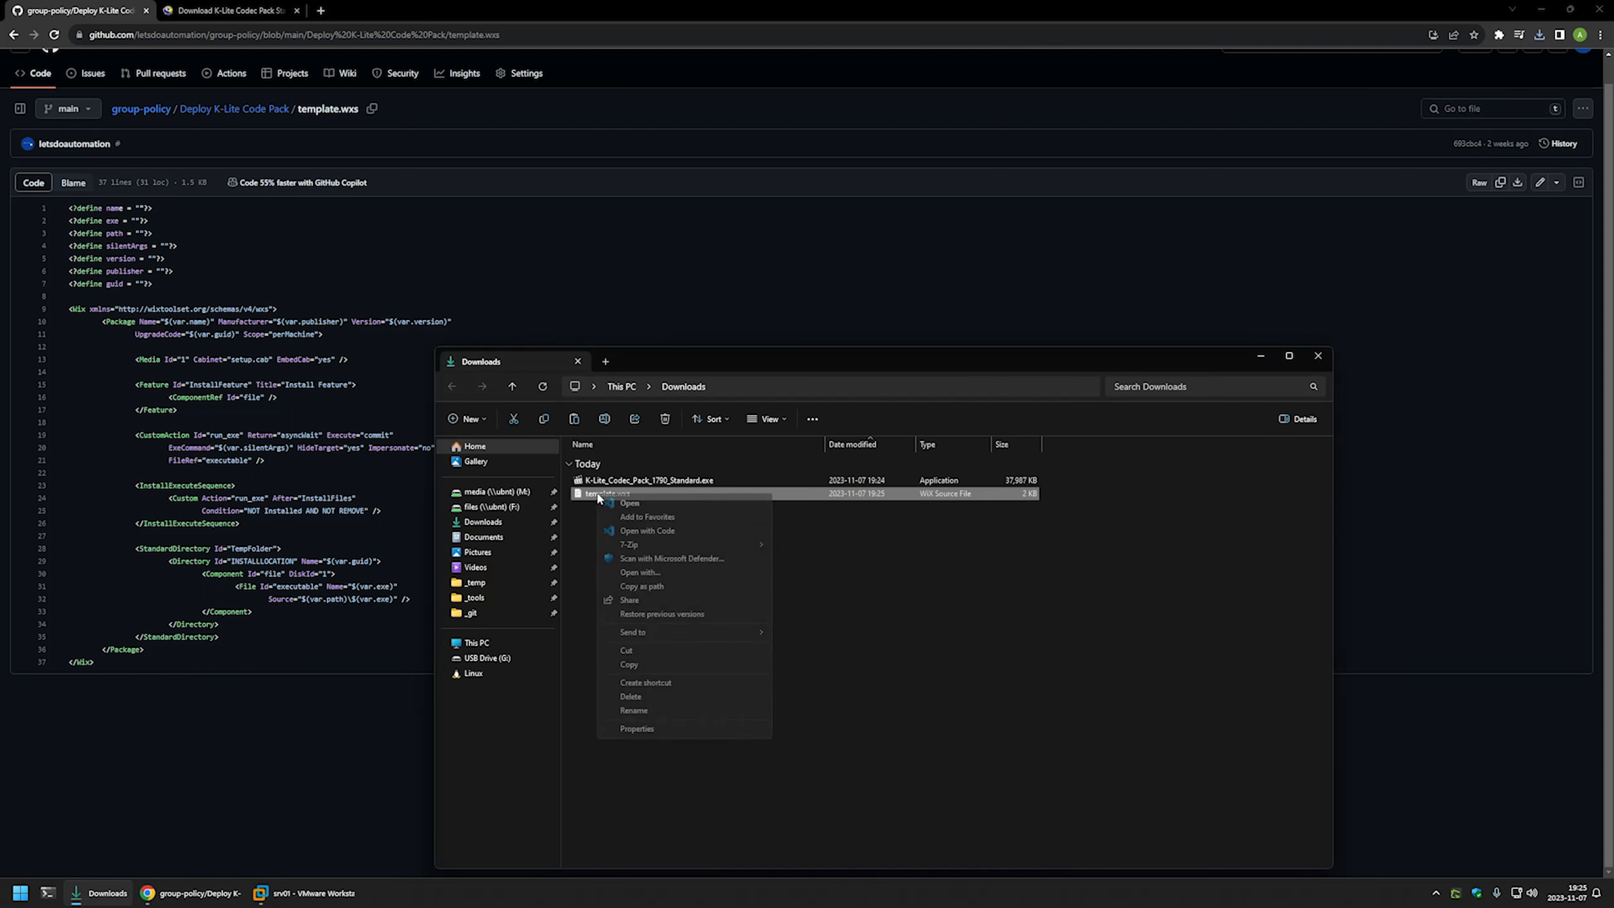
pyautogui.click(630, 710)
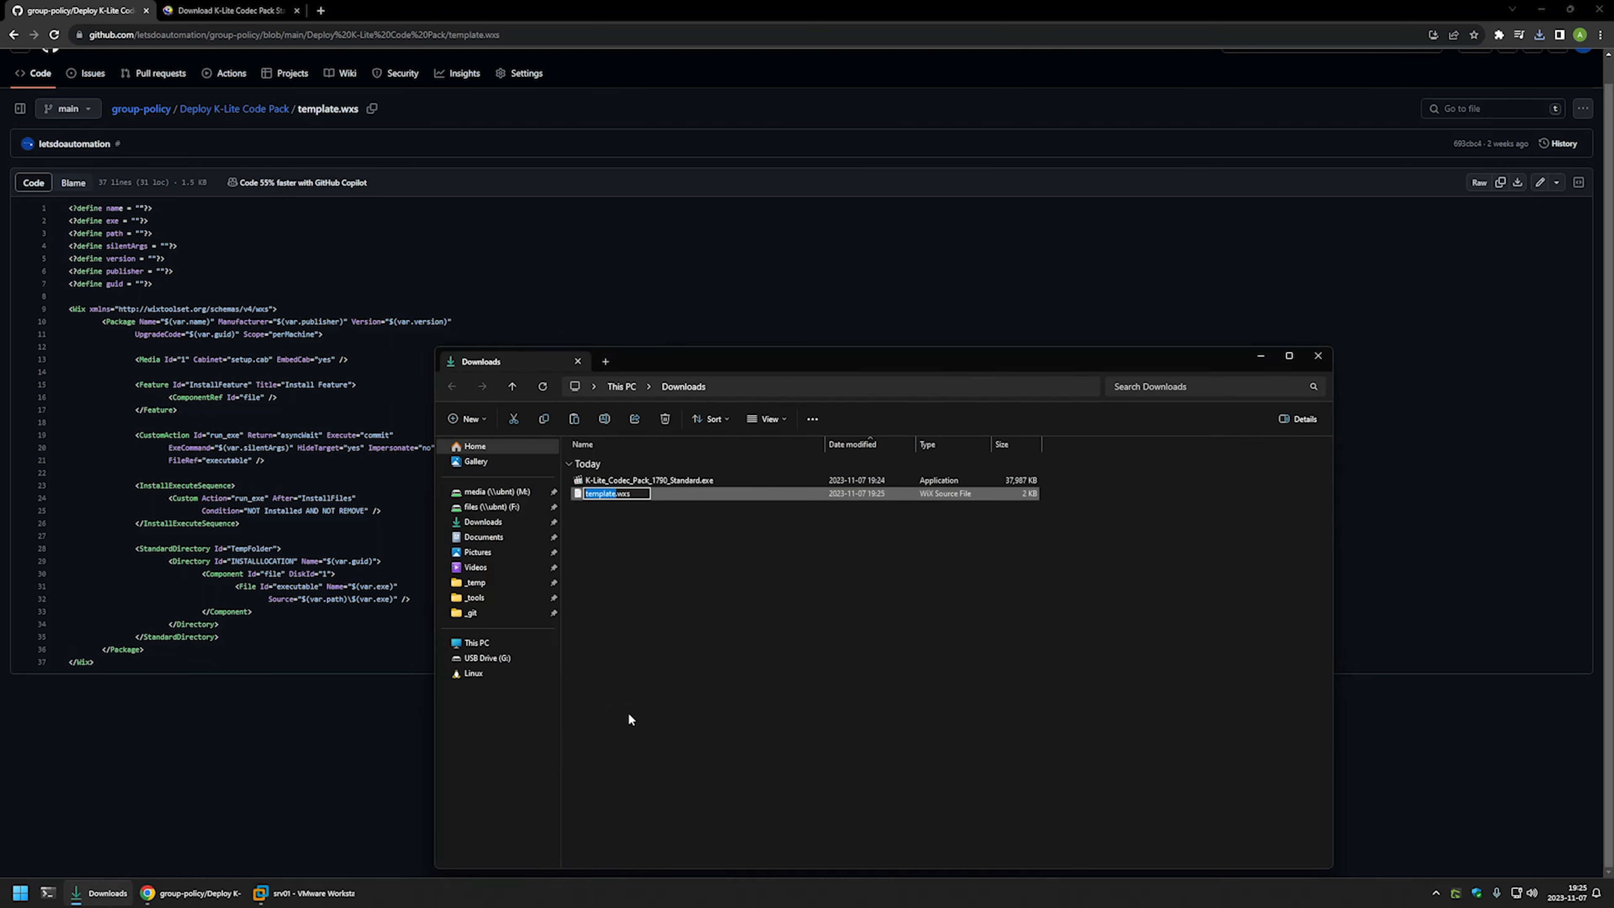
pyautogui.write('klite')
pyautogui.press('Return')
# Open klite.wxs in Visual Studio Code and look through the template and its define lines.
pyautogui.rightClick(609, 500)
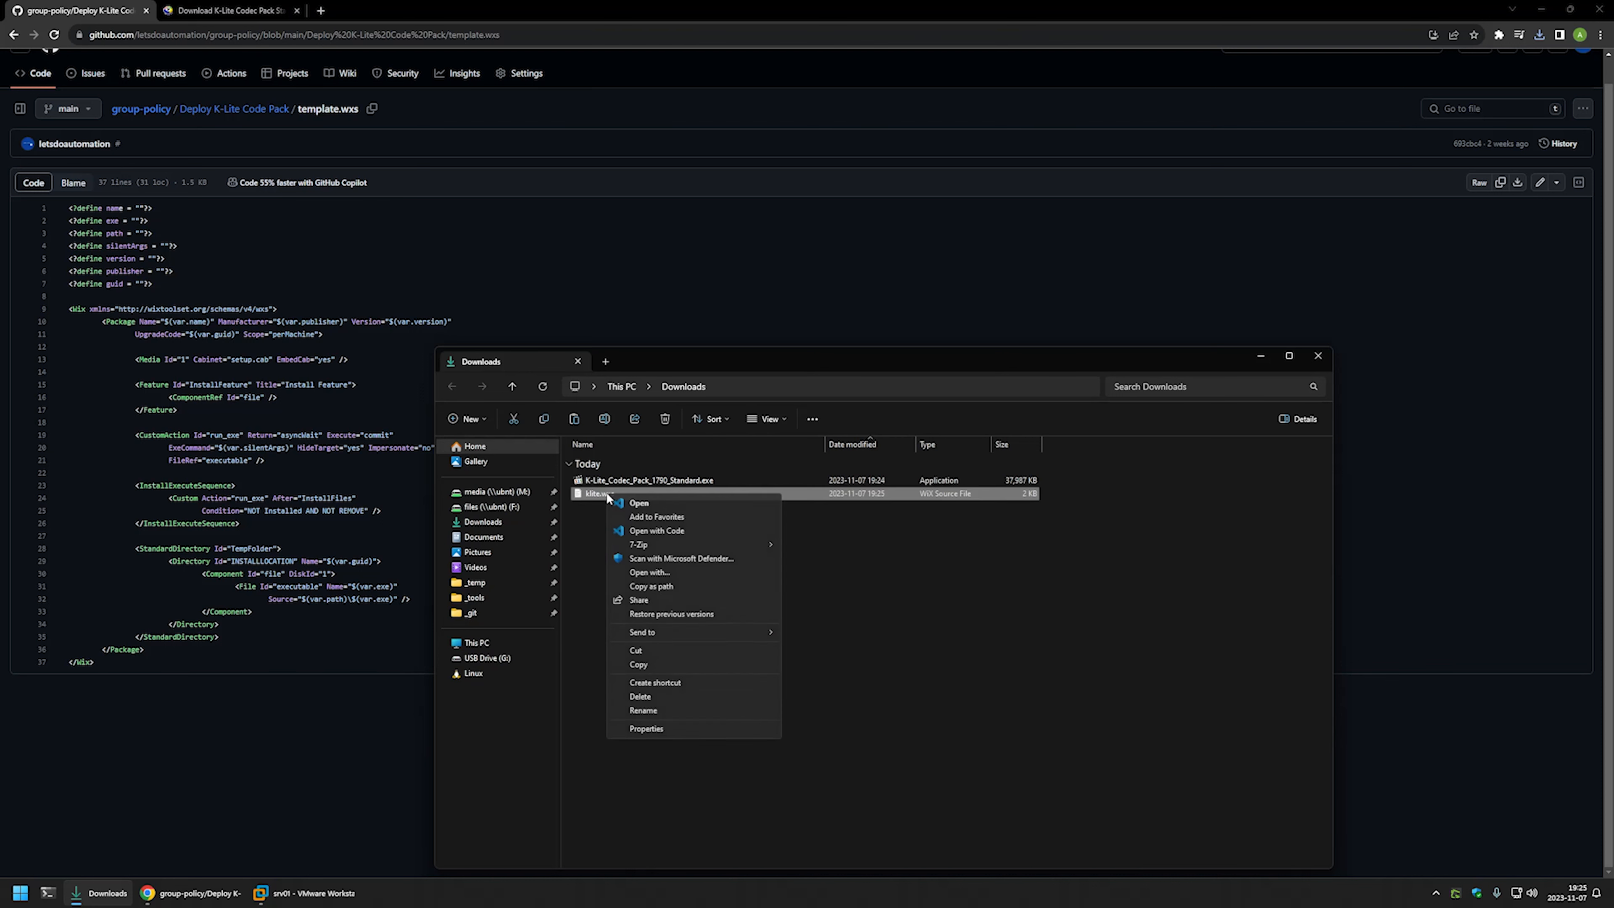
pyautogui.click(660, 530)
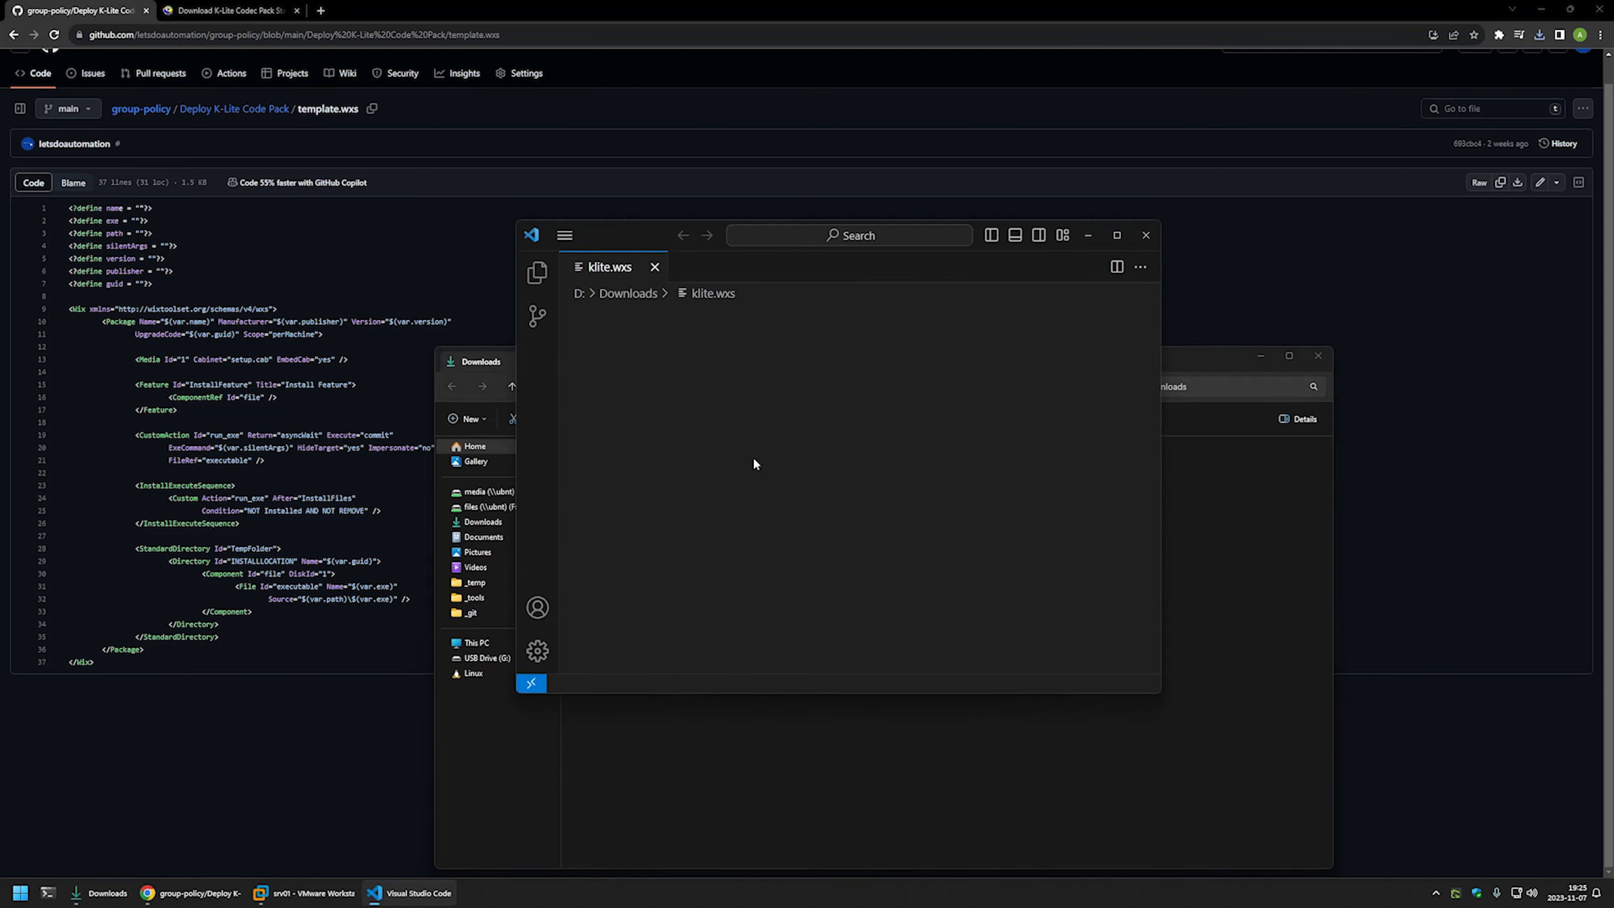
pyautogui.click(775, 416)
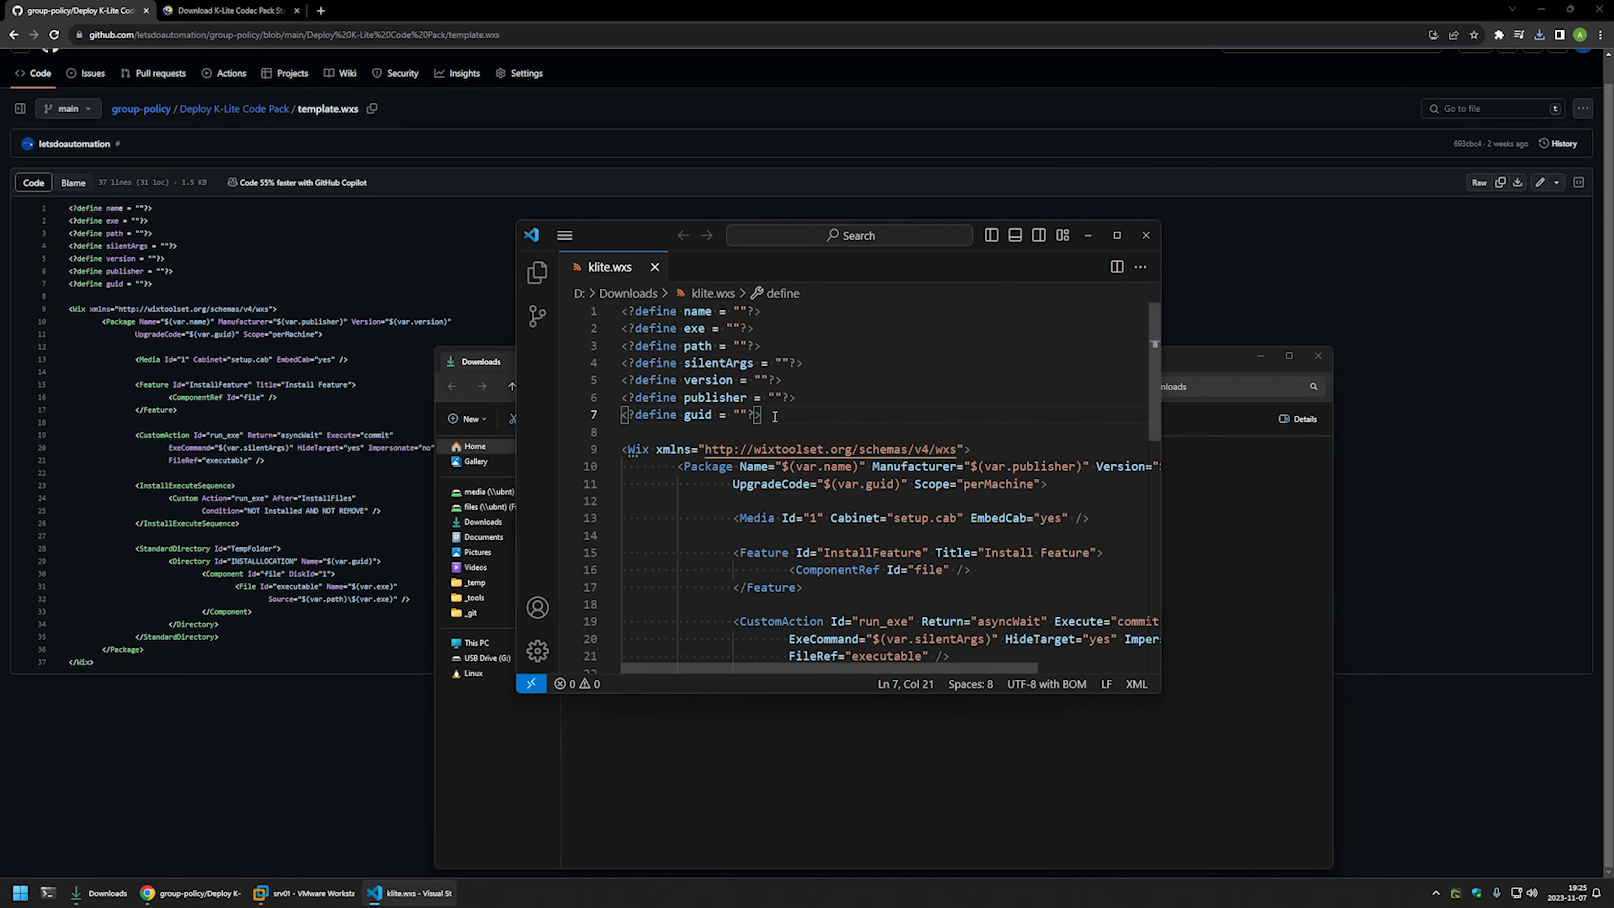
pyautogui.scroll(-3, 774, 417)
pyautogui.scroll(-4, 774, 417)
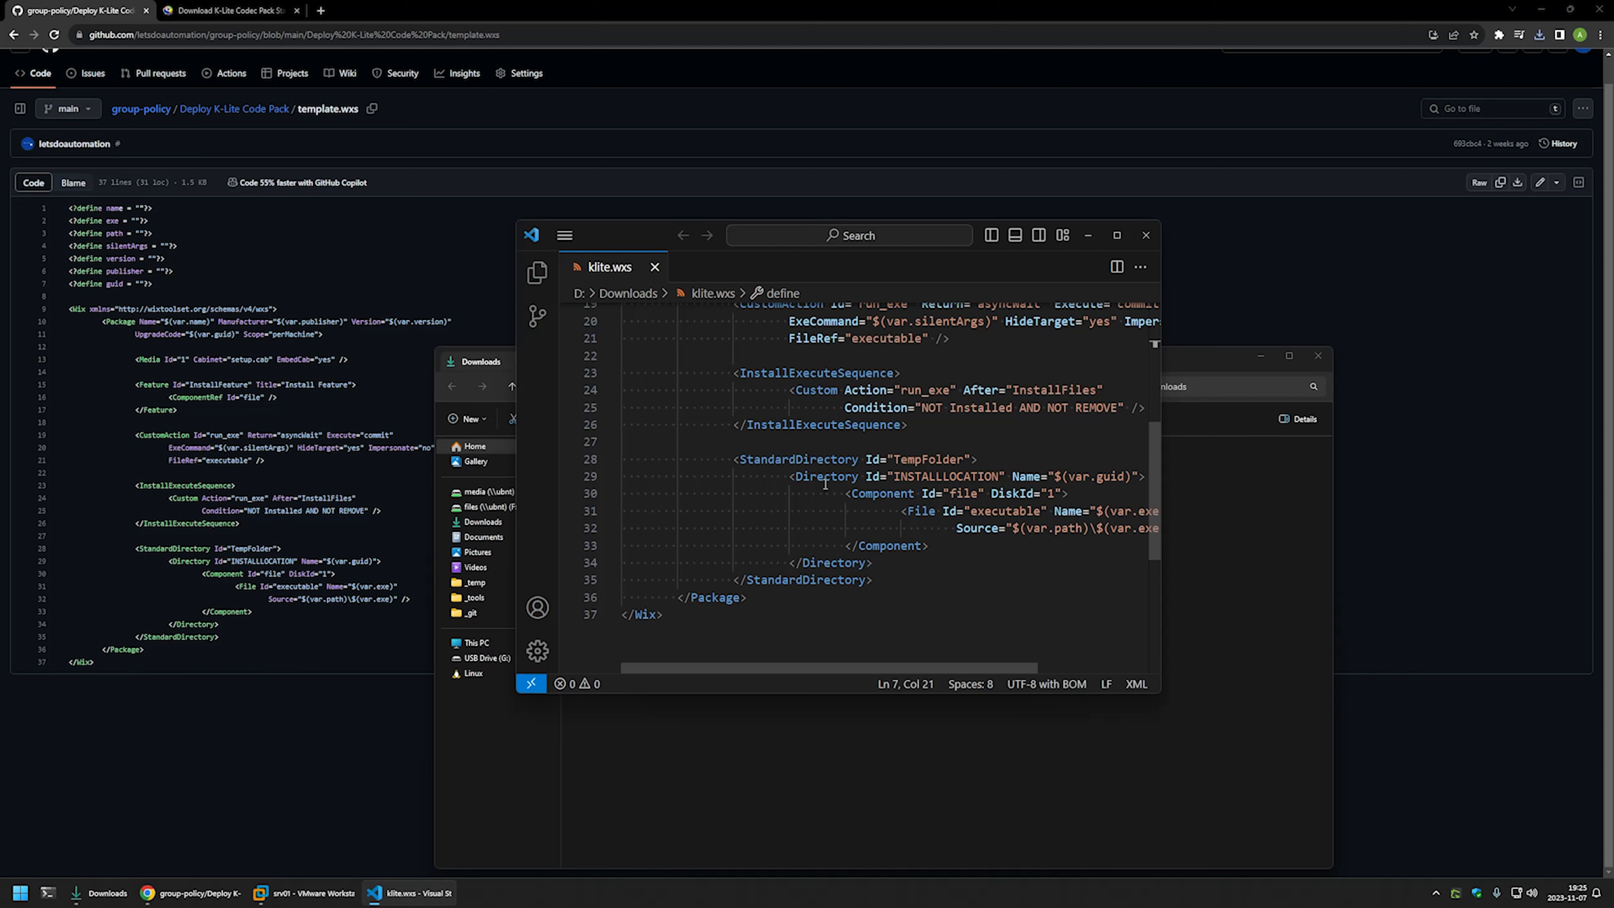
pyautogui.scroll(6, 796, 509)
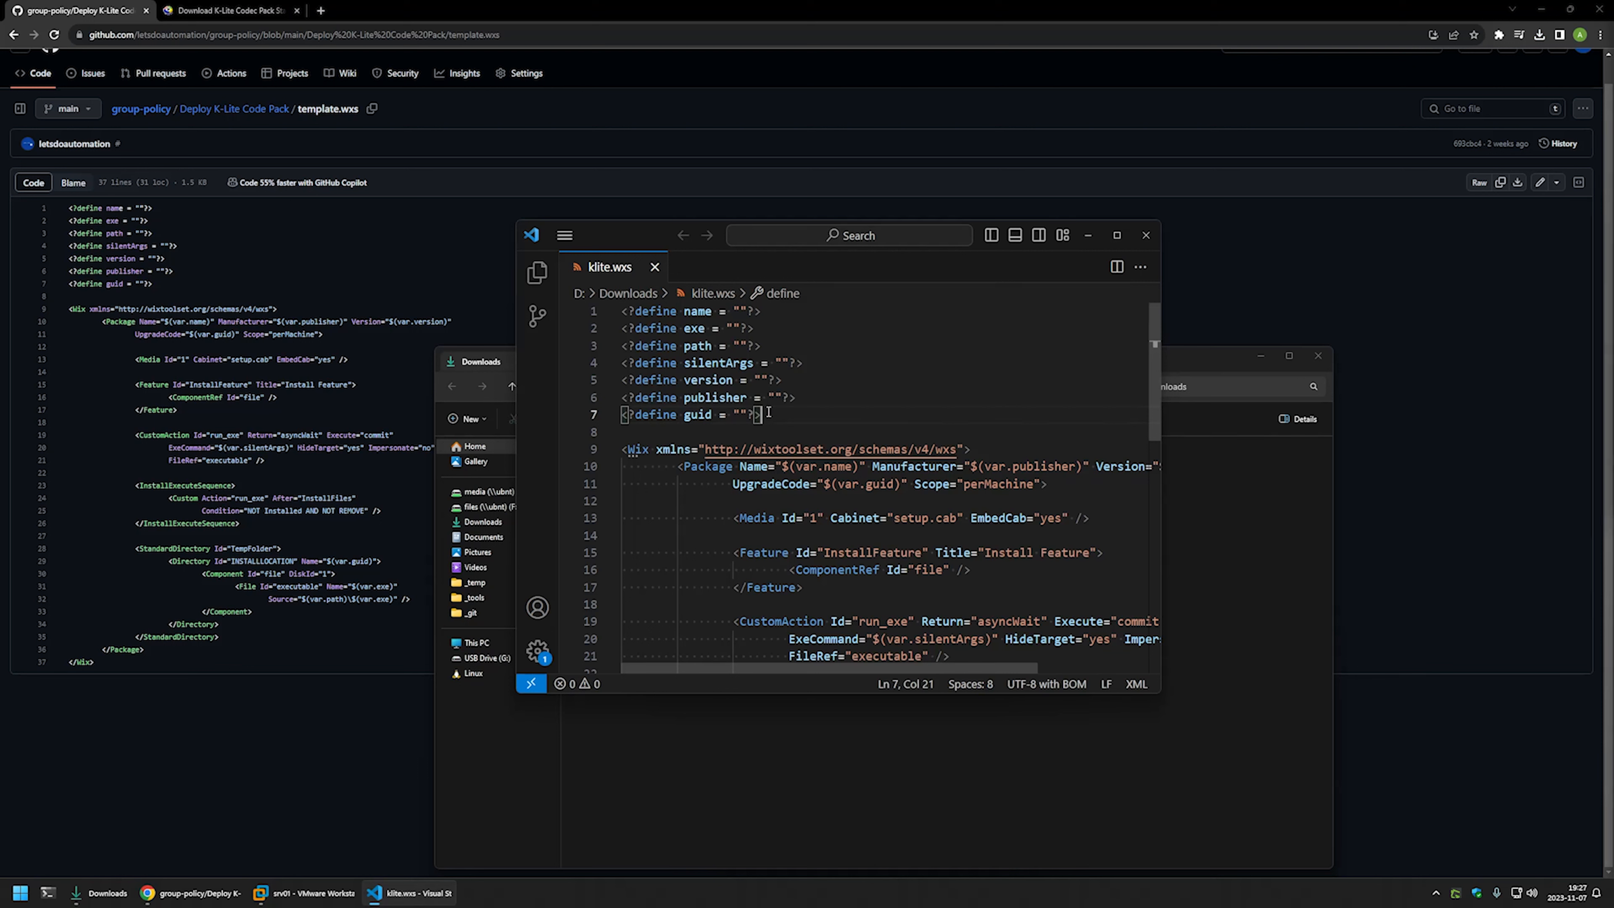
pyautogui.moveTo(766, 415); pyautogui.dragTo(621, 311)
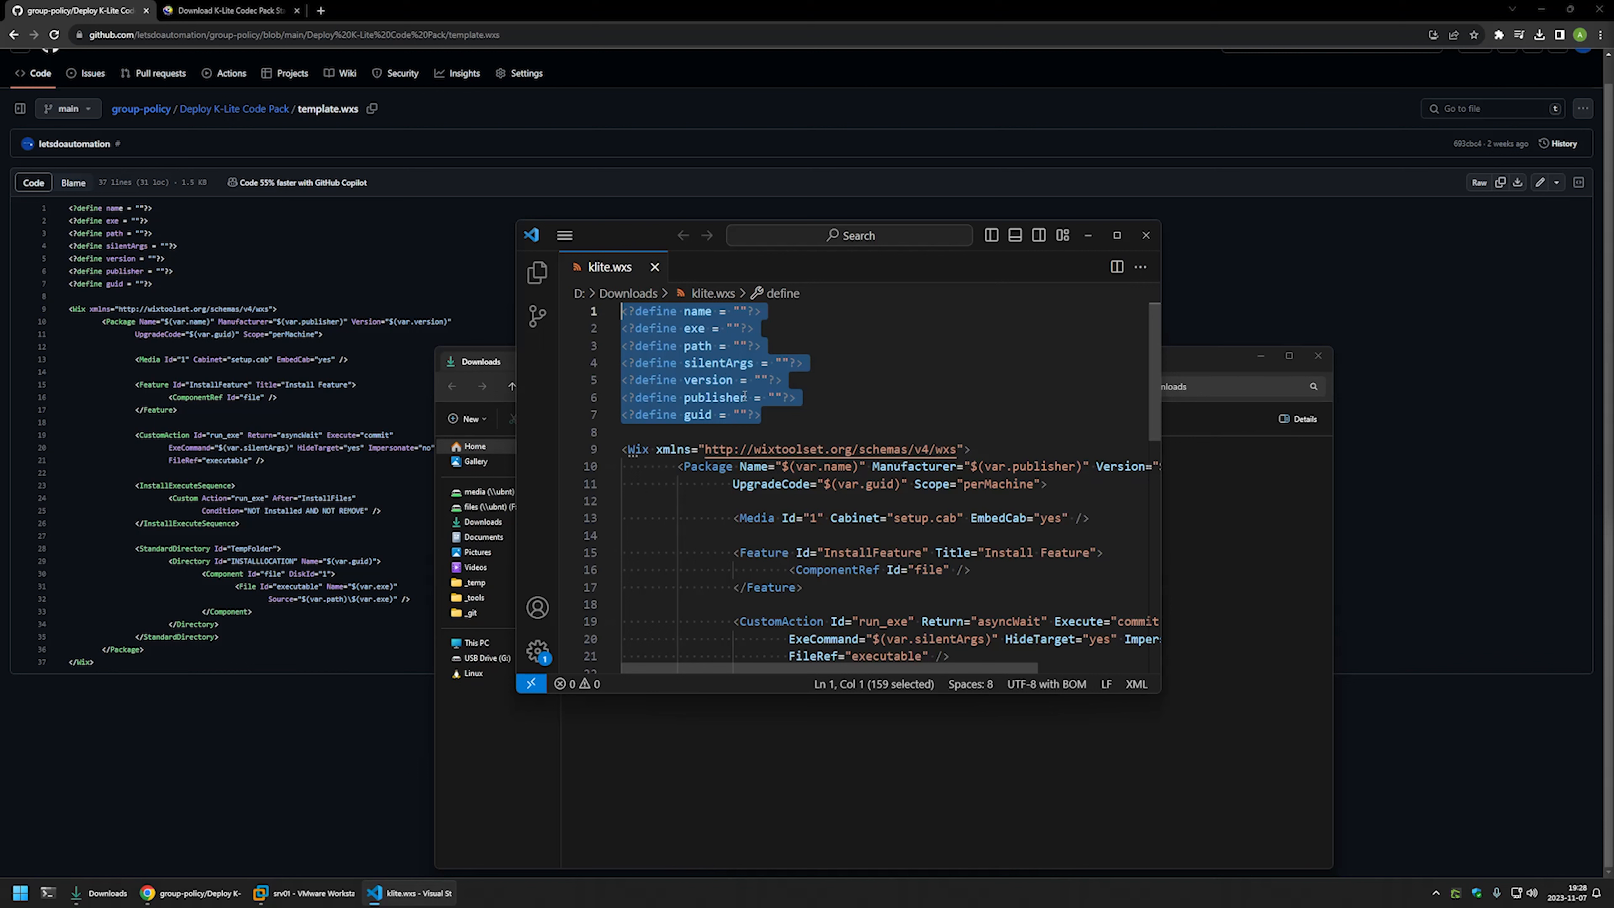
pyautogui.click(766, 414)
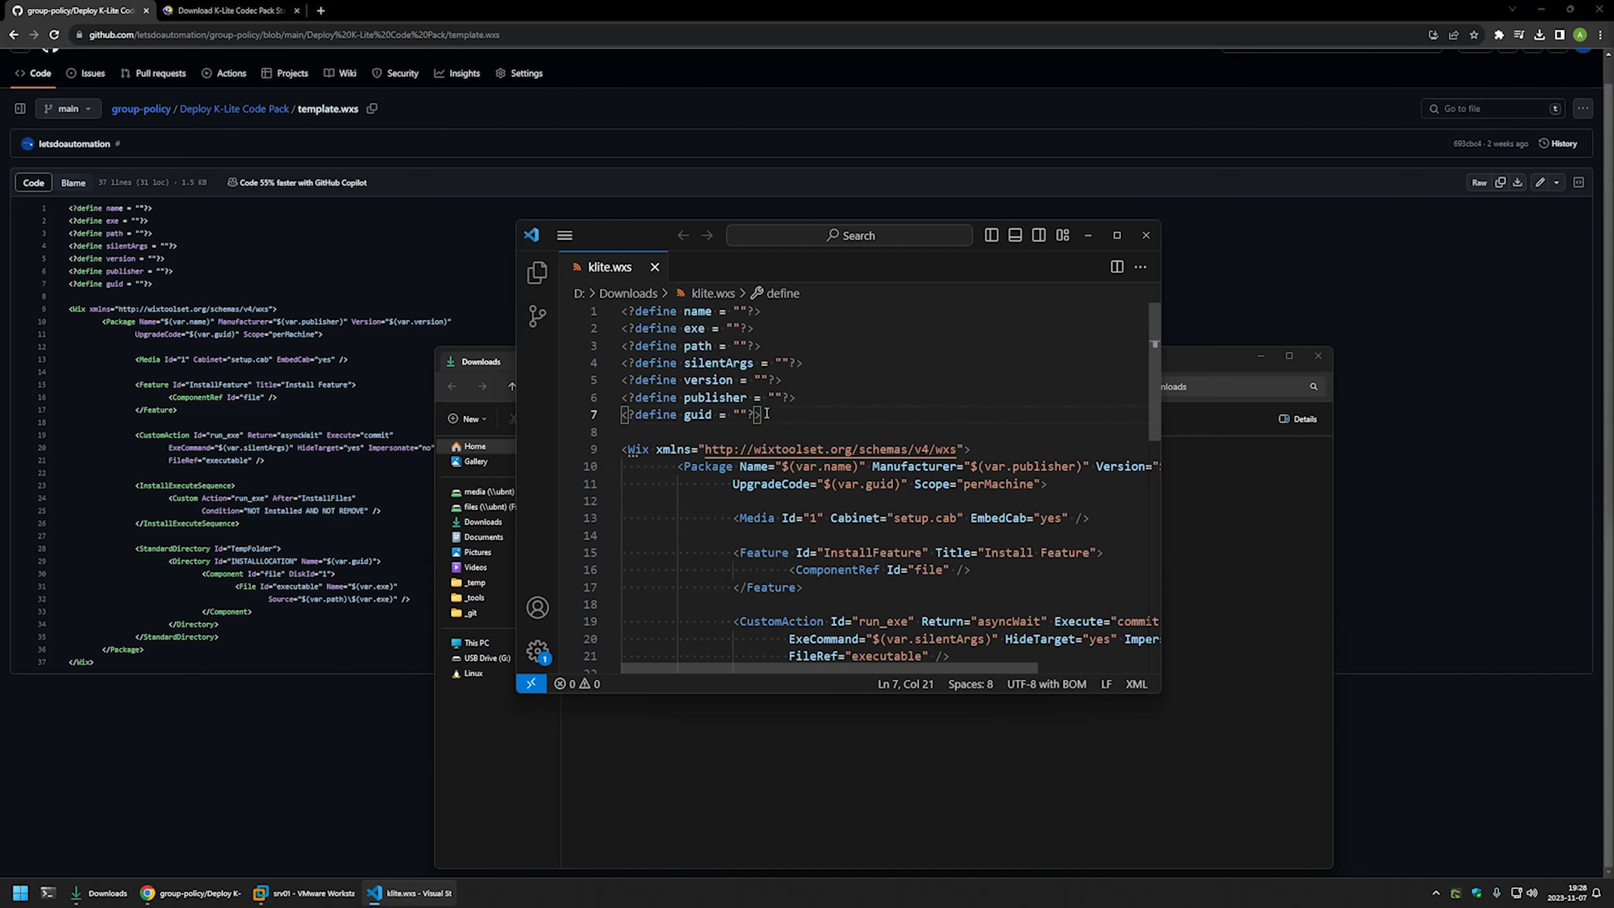
# Set the name variable to "K-Lite Installer" and save klite.wxs.
pyautogui.doubleClick(696, 311)
pyautogui.click(739, 311)
pyautogui.write('K-Lite I')
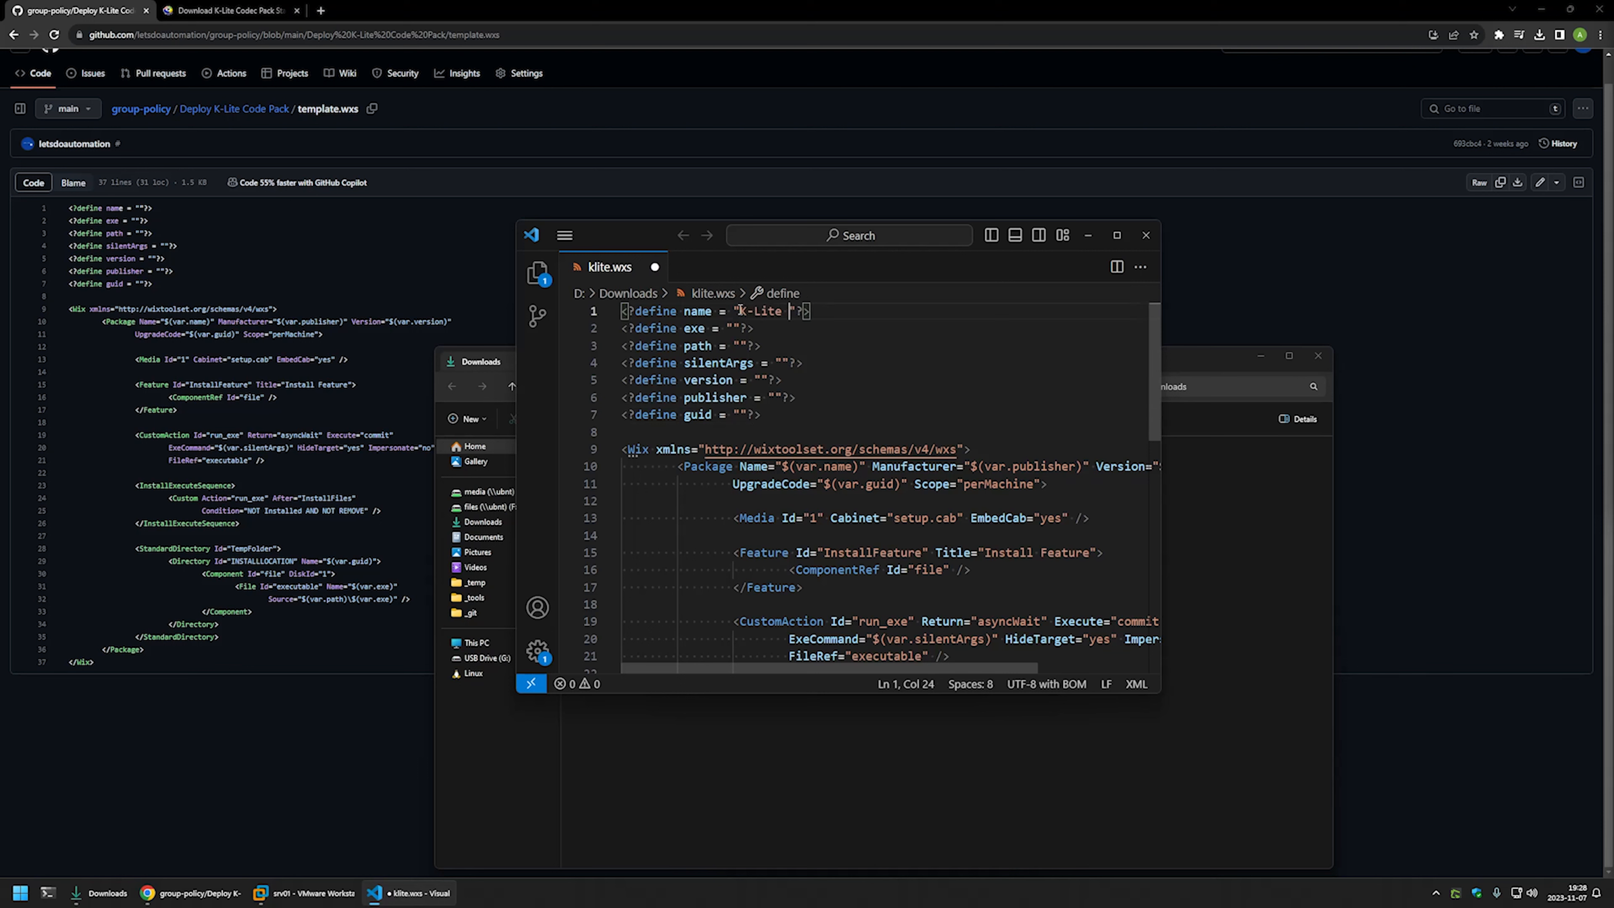
pyautogui.write('nstaller')
pyautogui.hotkey('ctrl', 's')
# Copy the K-Lite installer's full file name from Downloads into the exe variable as K-Lite_Codec_Pack_1790_Standard.exe.
pyautogui.click(691, 328)
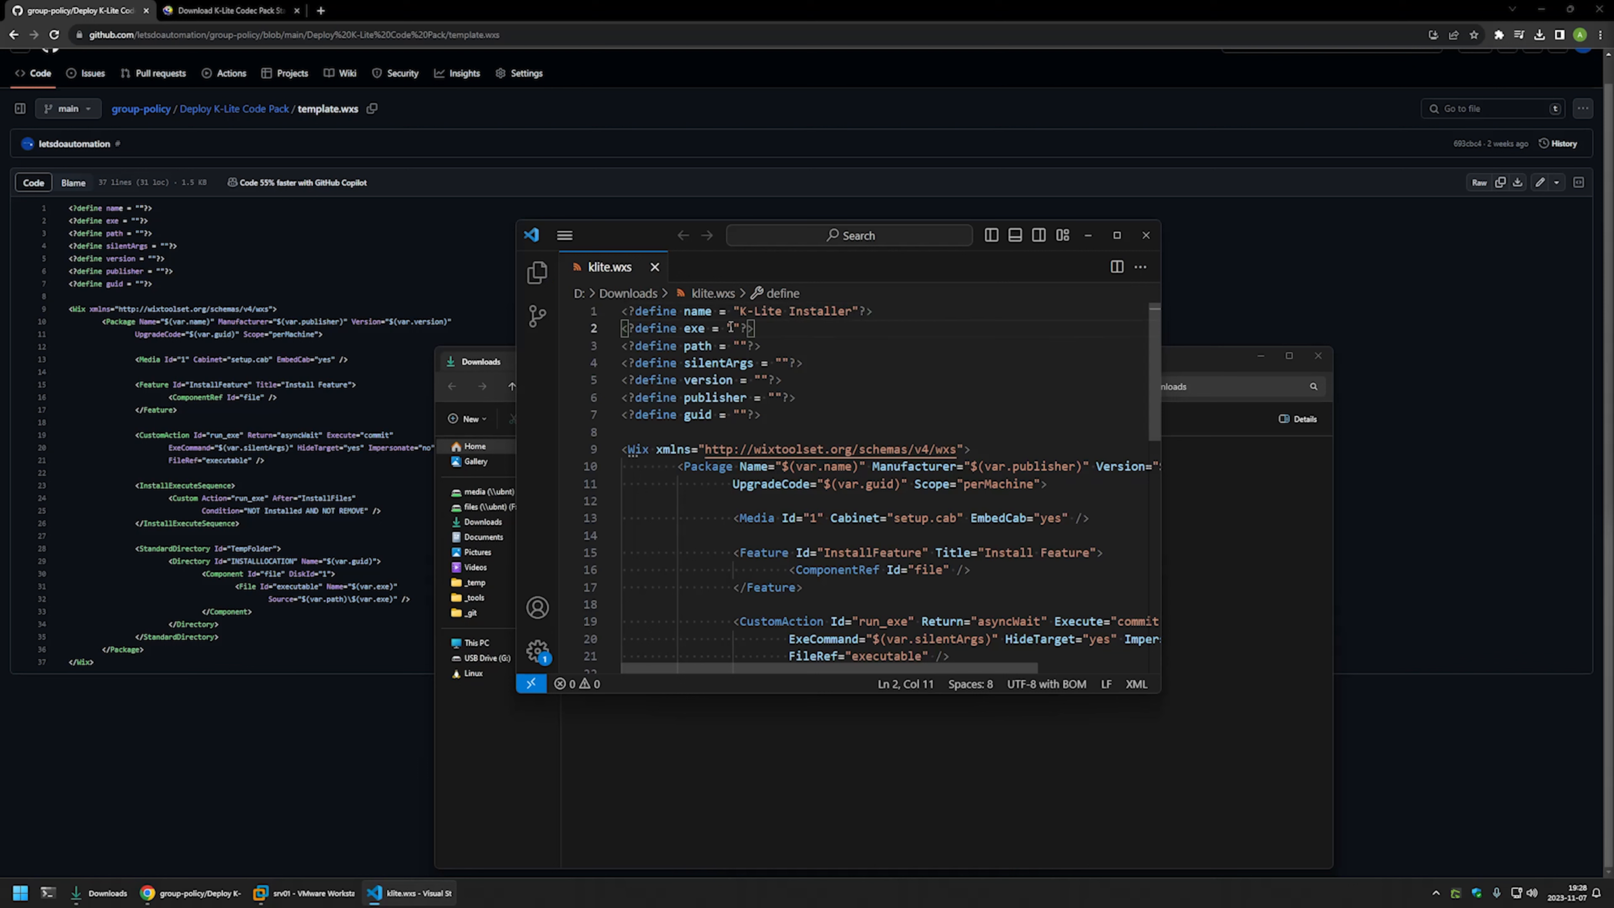
pyautogui.click(804, 778)
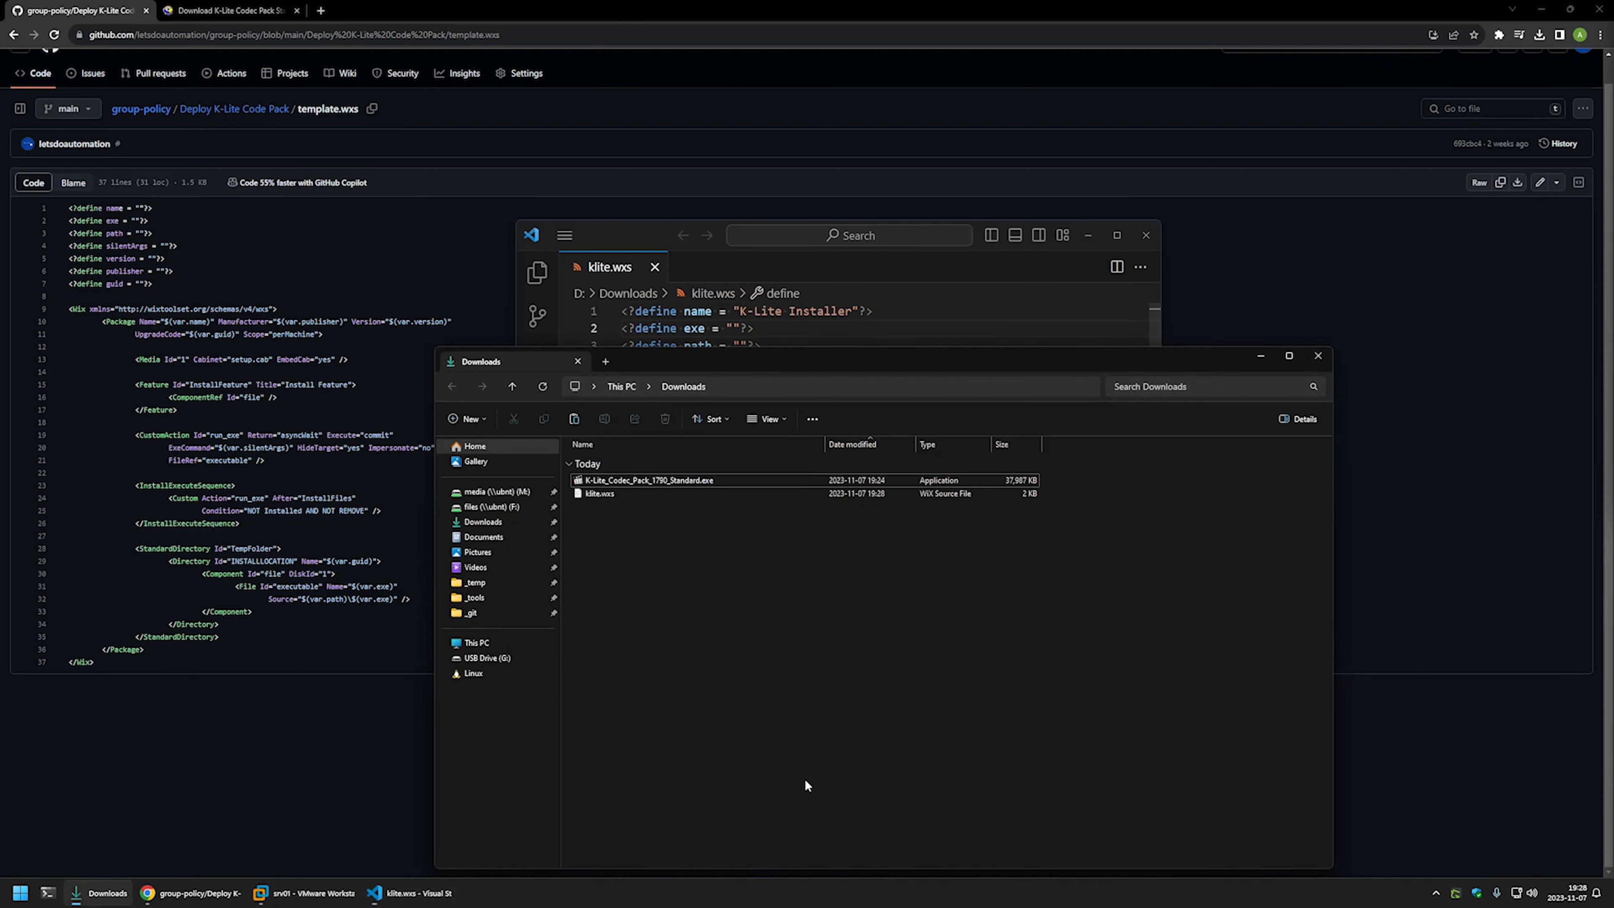
pyautogui.rightClick(657, 478)
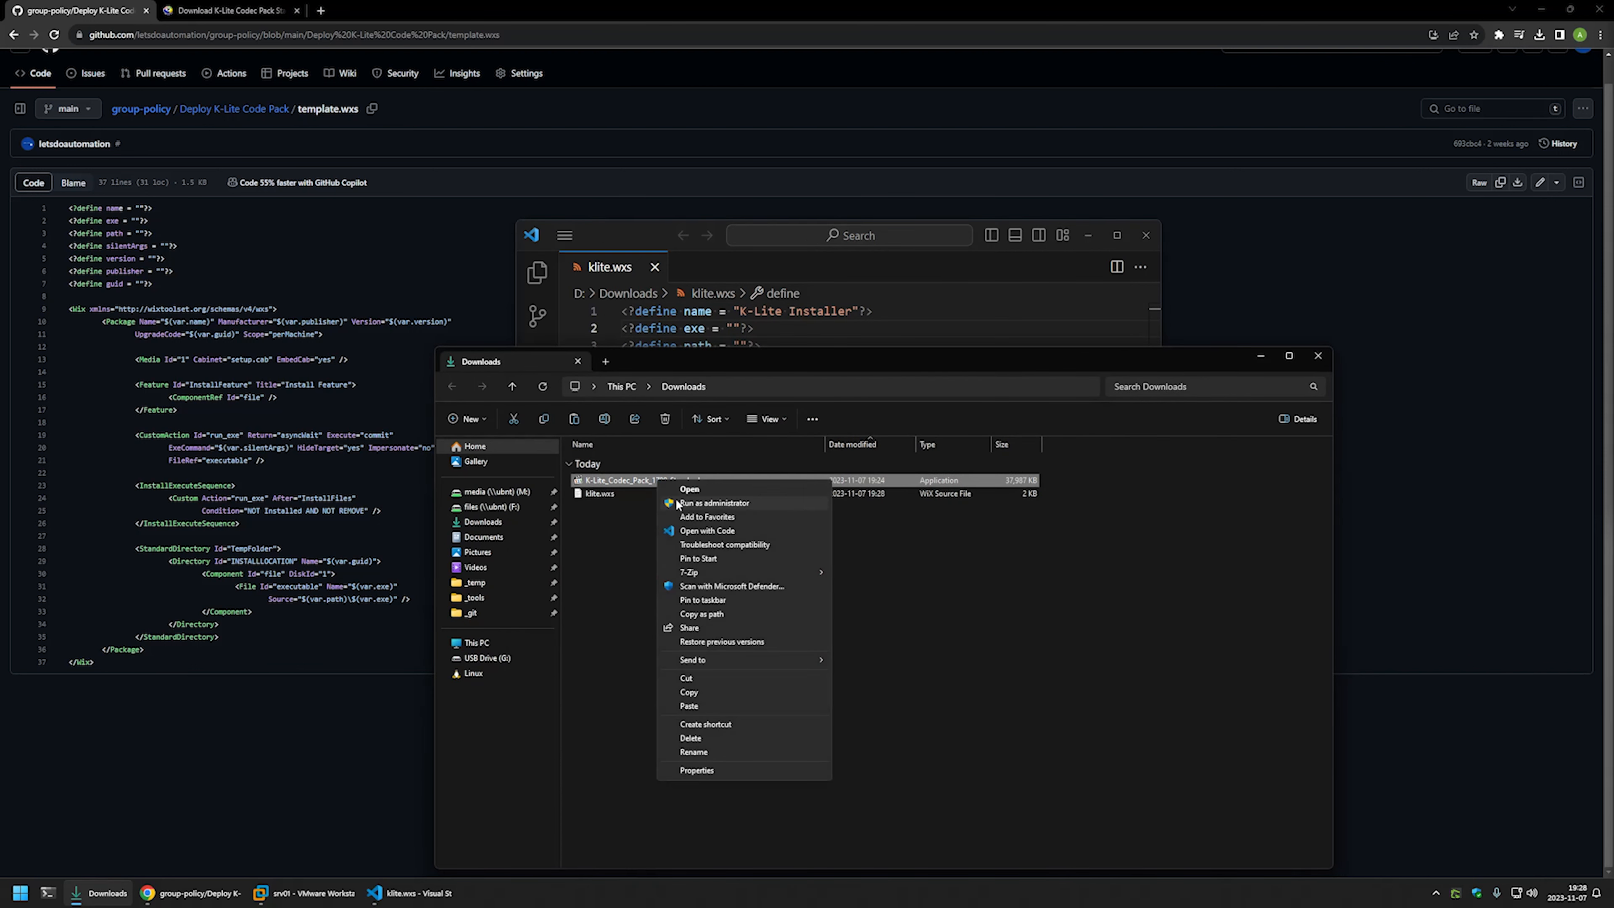
pyautogui.click(693, 752)
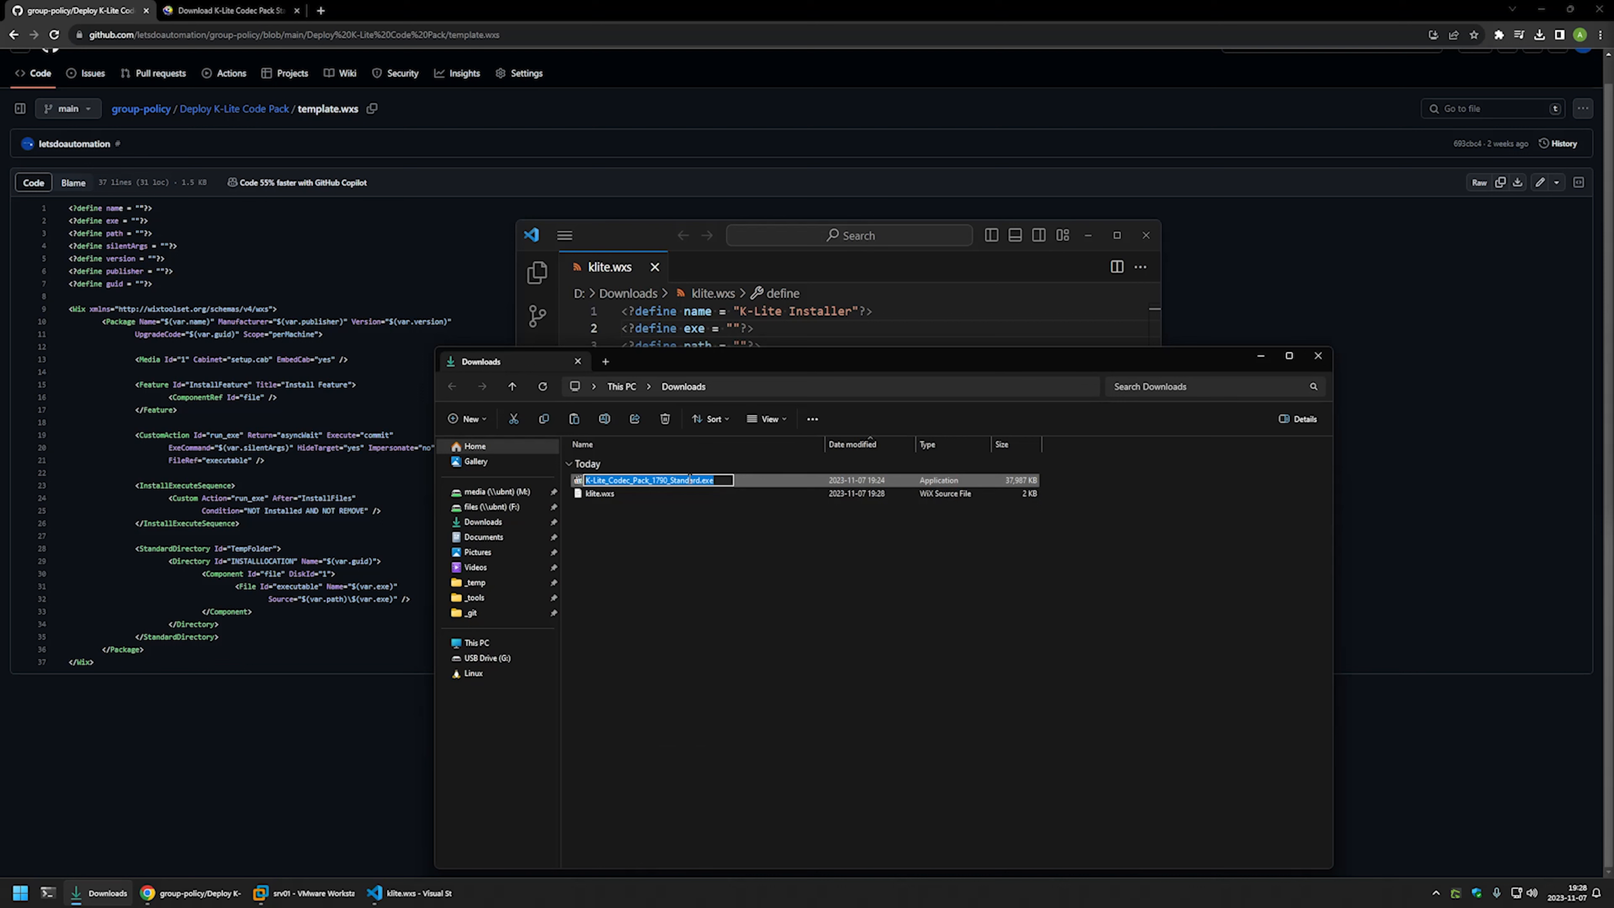
pyautogui.rightClick(673, 481)
pyautogui.click(533, 524)
pyautogui.click(732, 329)
pyautogui.hotkey('ctrl', 'v')
# Set path to D:\Downloads and silentArgs to /VERYSILENT /NORESTART, copied from the GitHub readme.
pyautogui.write('D:\\Downloads')
pyautogui.click(233, 109)
pyautogui.moveTo(493, 534); pyautogui.dragTo(594, 534)
pyautogui.hotkey('ctrl', 'c')
pyautogui.hotkey('ctrl', 'v')
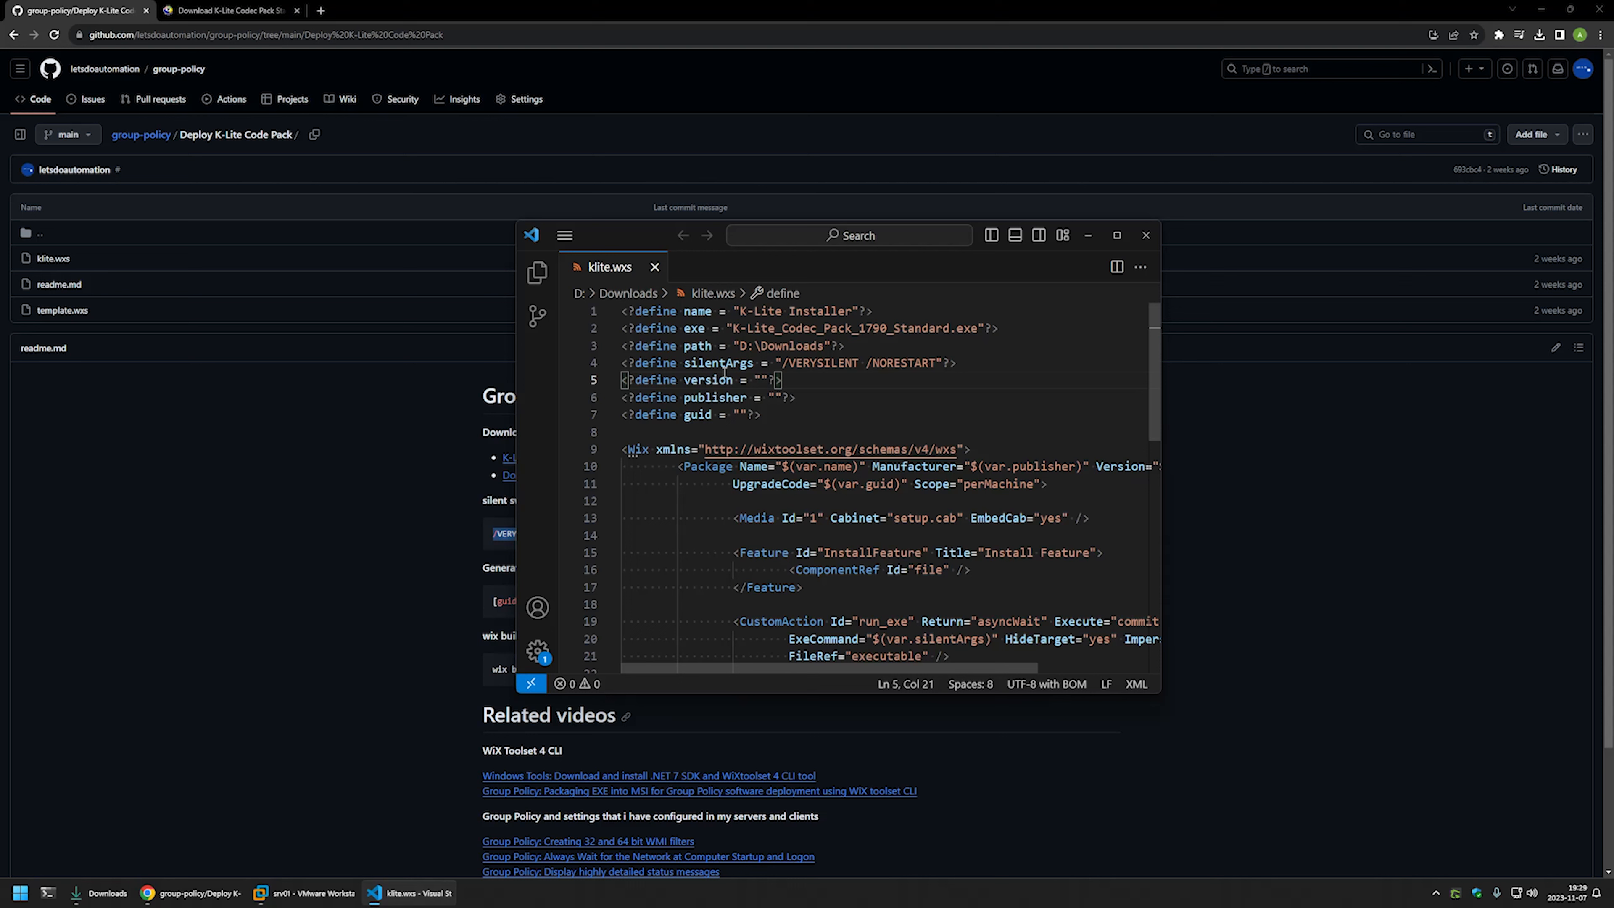
# Set the version variable to 1.79.0 and the publisher variable to letsdoautomation.
pyautogui.write('1.79.0')
pyautogui.click(779, 397)
pyautogui.write('letsdoautomation')
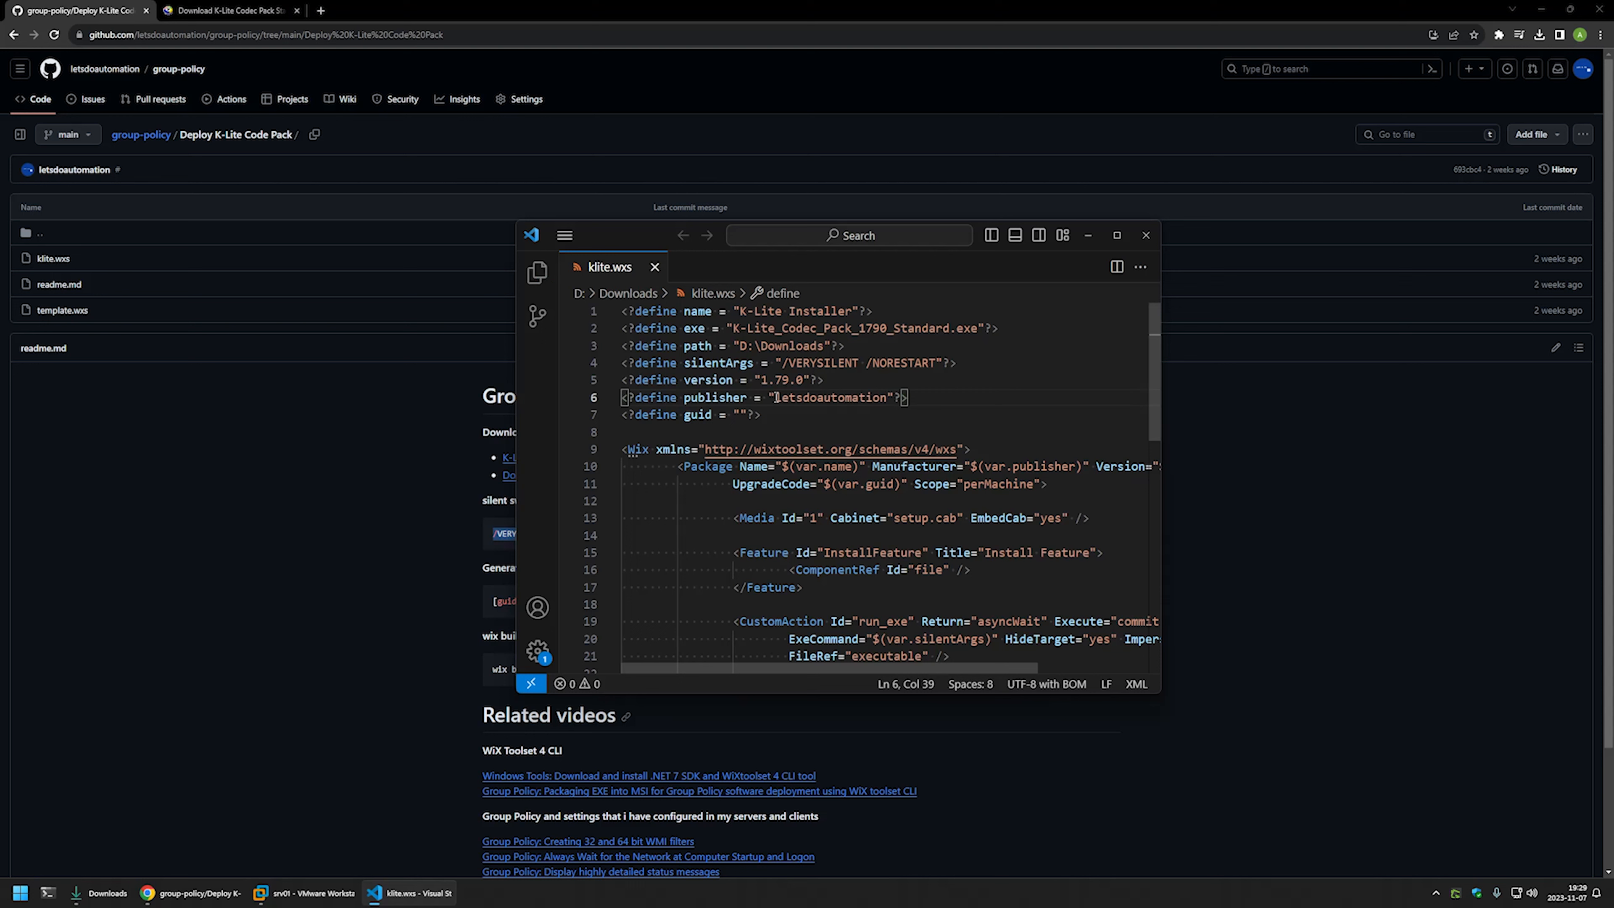
# Copy [guid]::NewGuid().guid from the readme and run it seven times in PowerShell to generate package GUIDs.
pyautogui.click(699, 414)
pyautogui.click(194, 893)
pyautogui.moveTo(493, 600); pyautogui.dragTo(596, 601)
pyautogui.hotkey('ctrl', 'c')
pyautogui.click(47, 893)
pyautogui.hotkey('ctrl', 'v')
pyautogui.press('Return')
pyautogui.press('Up')
pyautogui.press('Return')
pyautogui.press('Up')
pyautogui.press('Return')
pyautogui.press('Up')
pyautogui.press('Return')
pyautogui.press('Up')
pyautogui.press('Return')
pyautogui.press('Up')
pyautogui.press('Return')
pyautogui.press('Up')
pyautogui.press('Return')
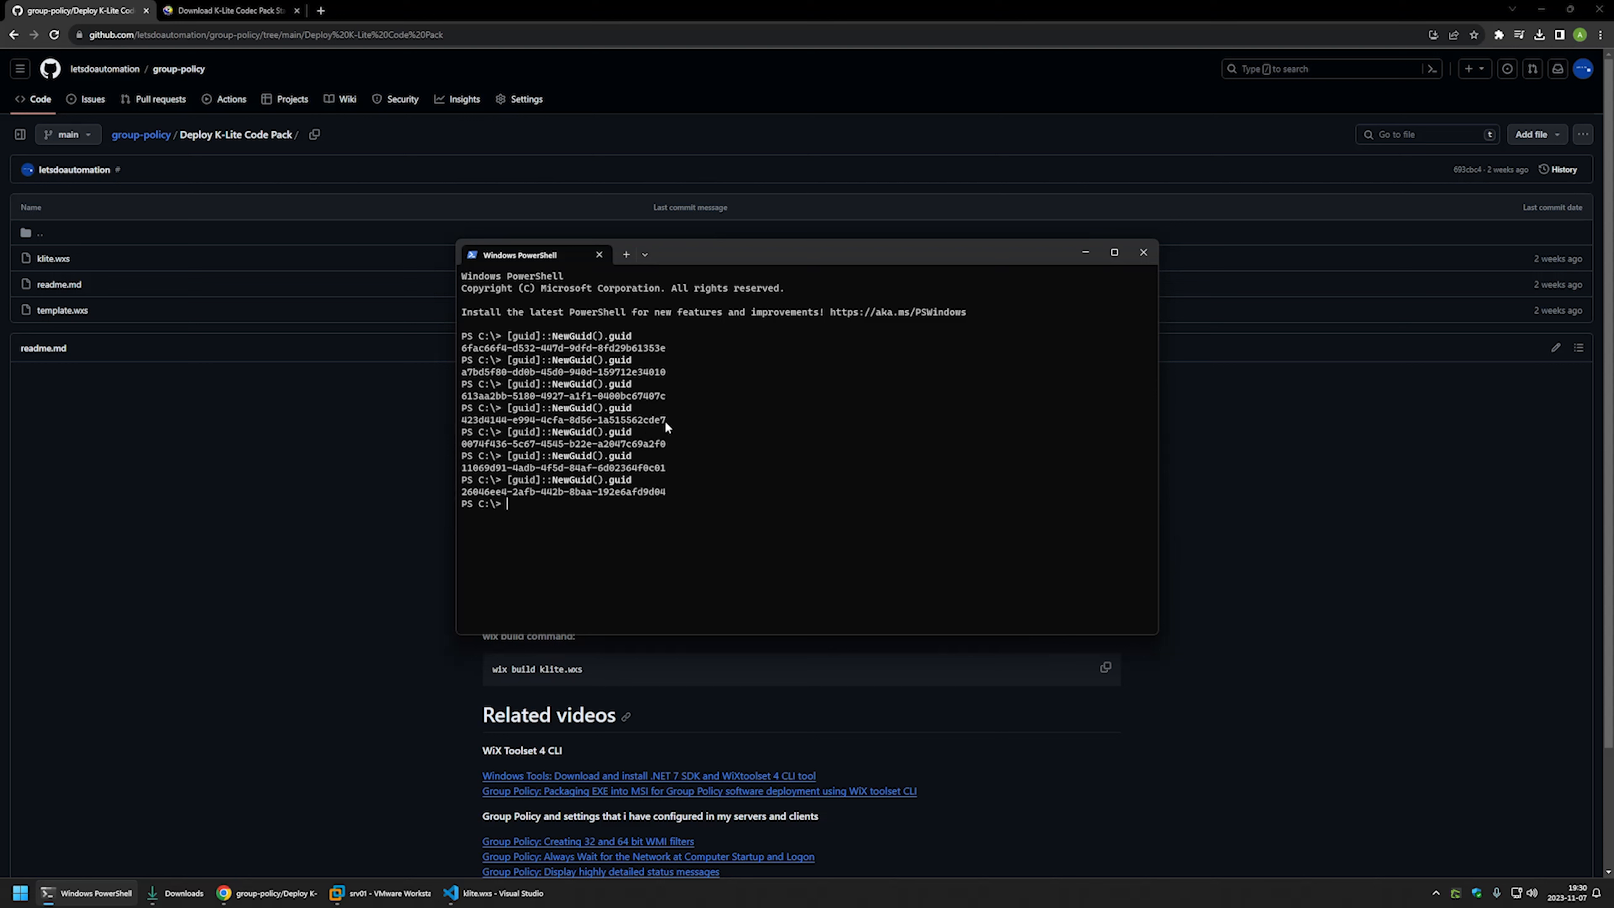
# Copy the fourth generated GUID into the guid variable of klite.wxs and save the file.
pyautogui.moveTo(664, 418); pyautogui.dragTo(462, 419)
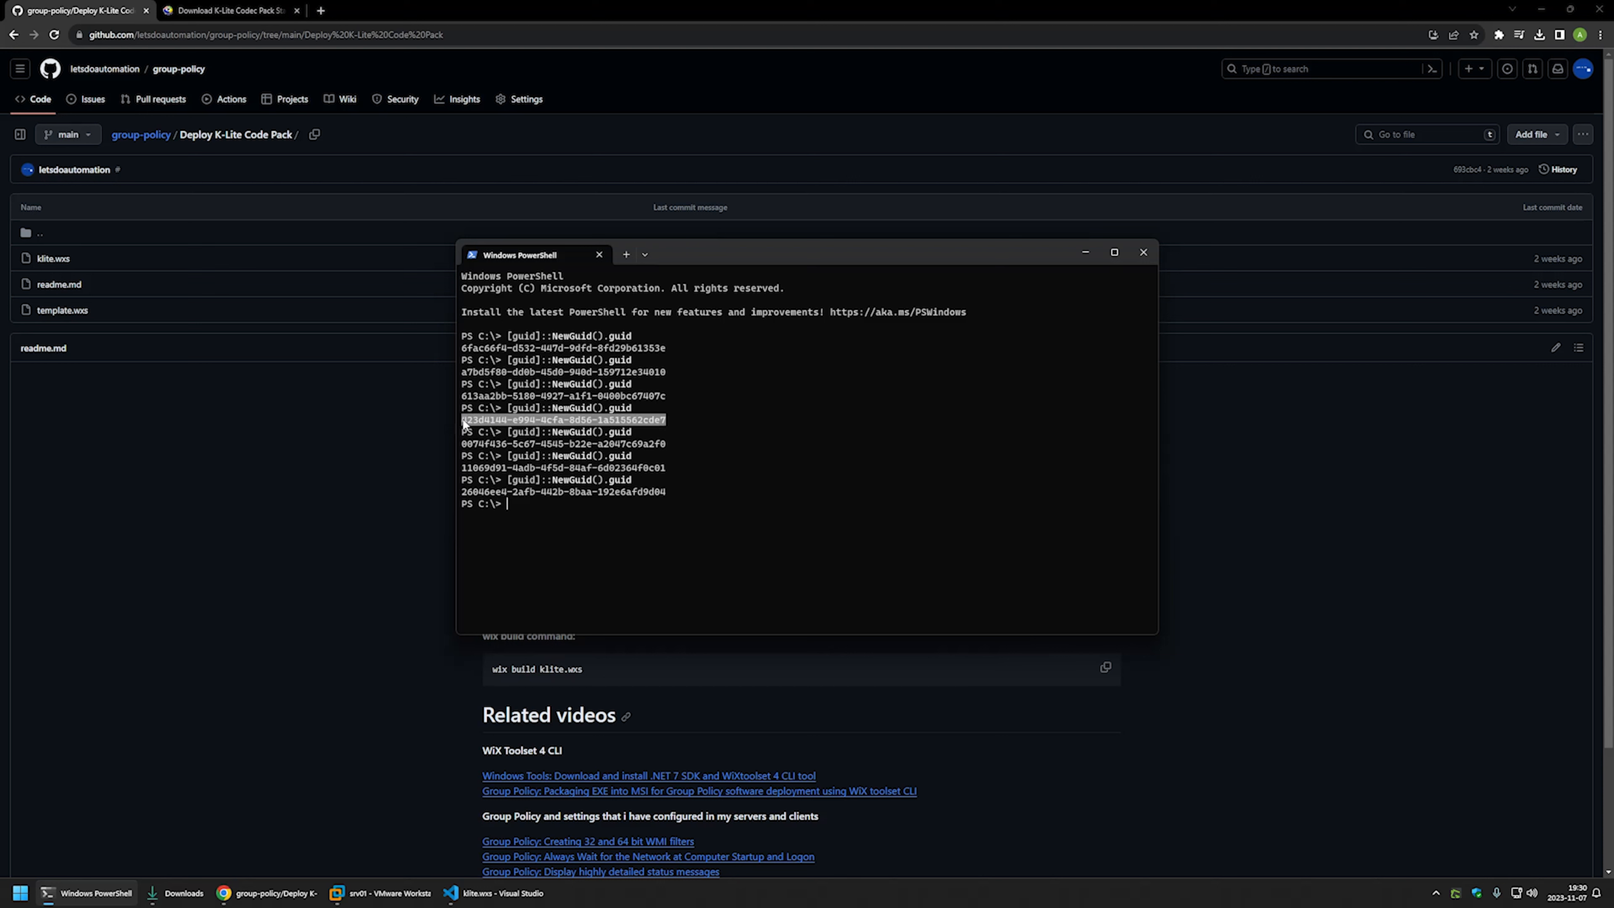
pyautogui.hotkey('ctrl', 'c')
pyautogui.click(495, 893)
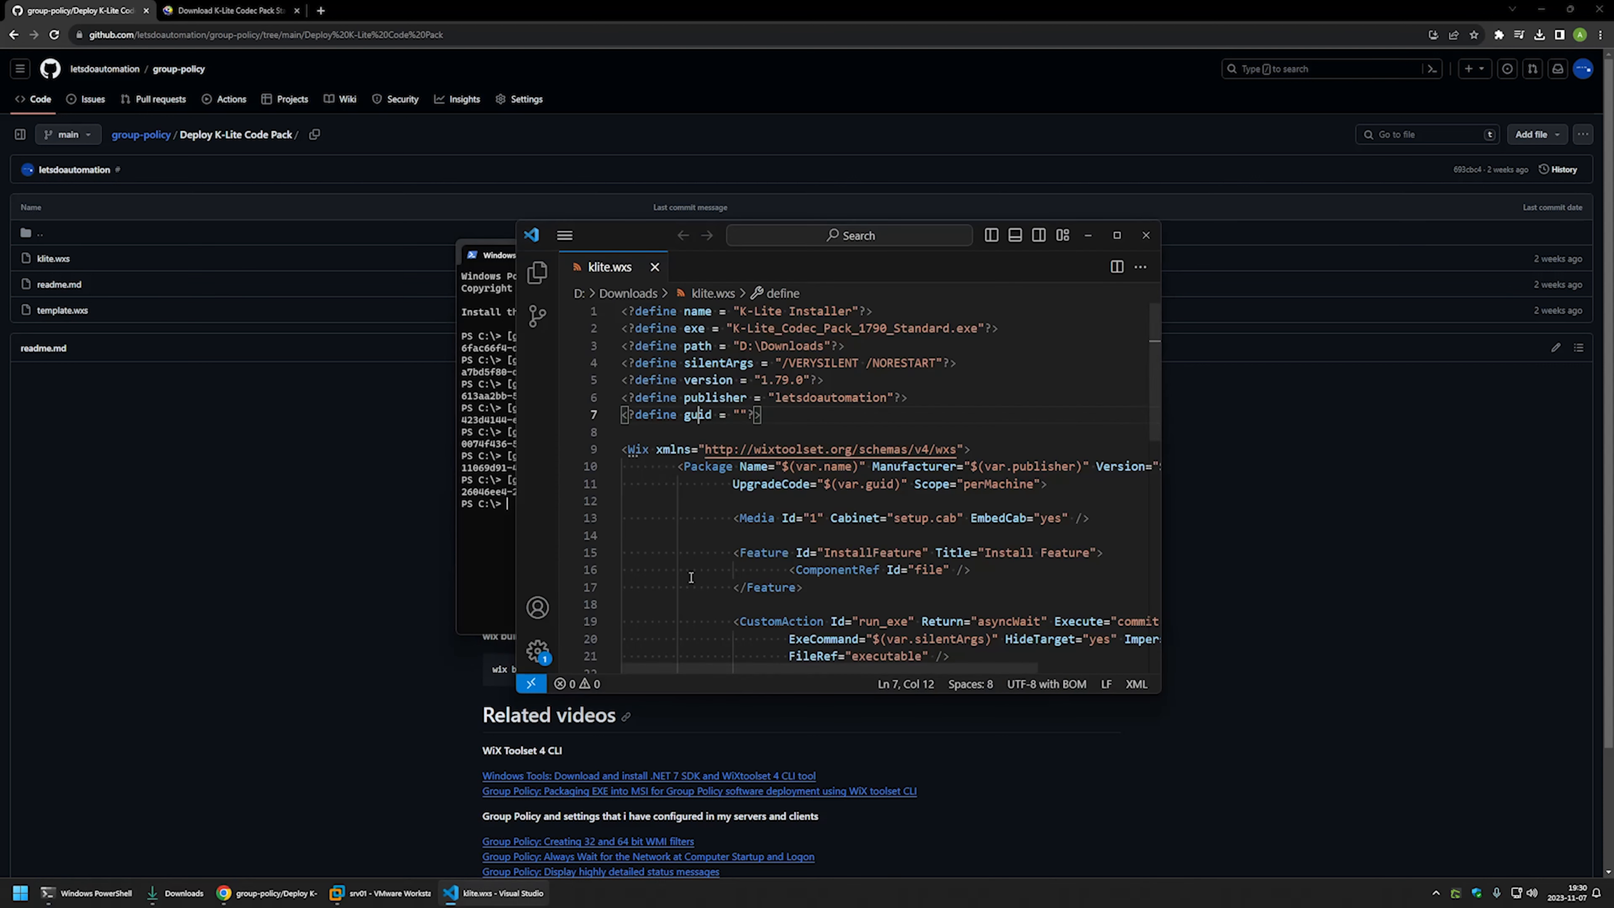
pyautogui.click(745, 414)
pyautogui.hotkey('ctrl', 'v')
pyautogui.press('End')
pyautogui.hotkey('ctrl', 's')
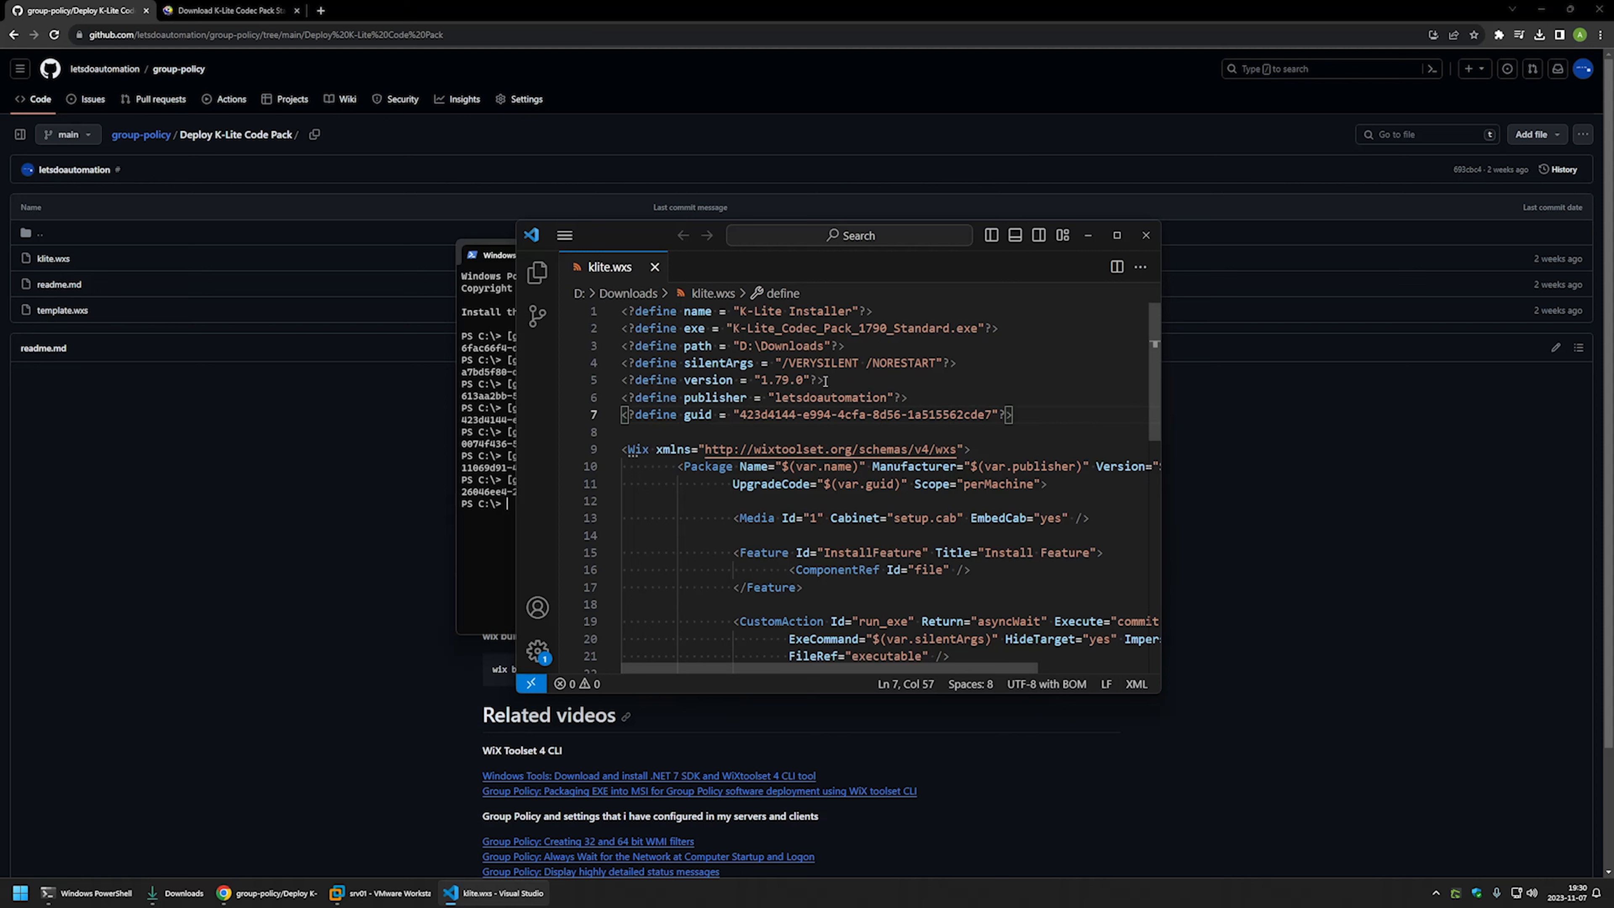
# In PowerShell, list the files in D:\Downloads and build the package there with wix build .\klite.wxs.
pyautogui.click(491, 381)
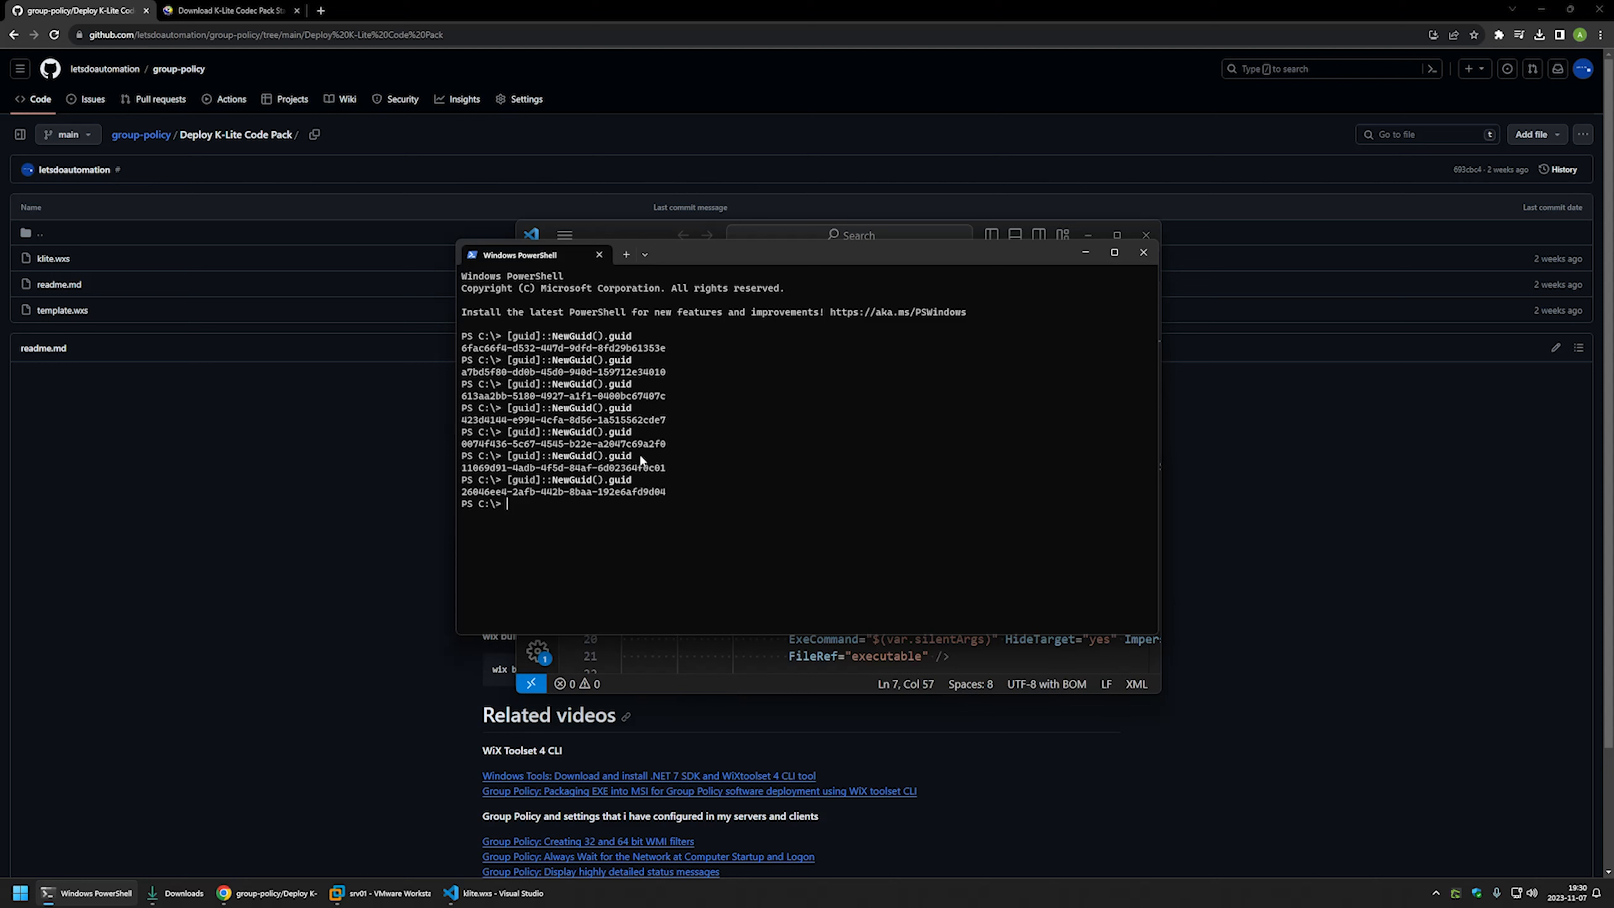
pyautogui.write('cd D:\\Downloads\\')
pyautogui.press('Return')
pyautogui.write('dir')
pyautogui.press('Return')
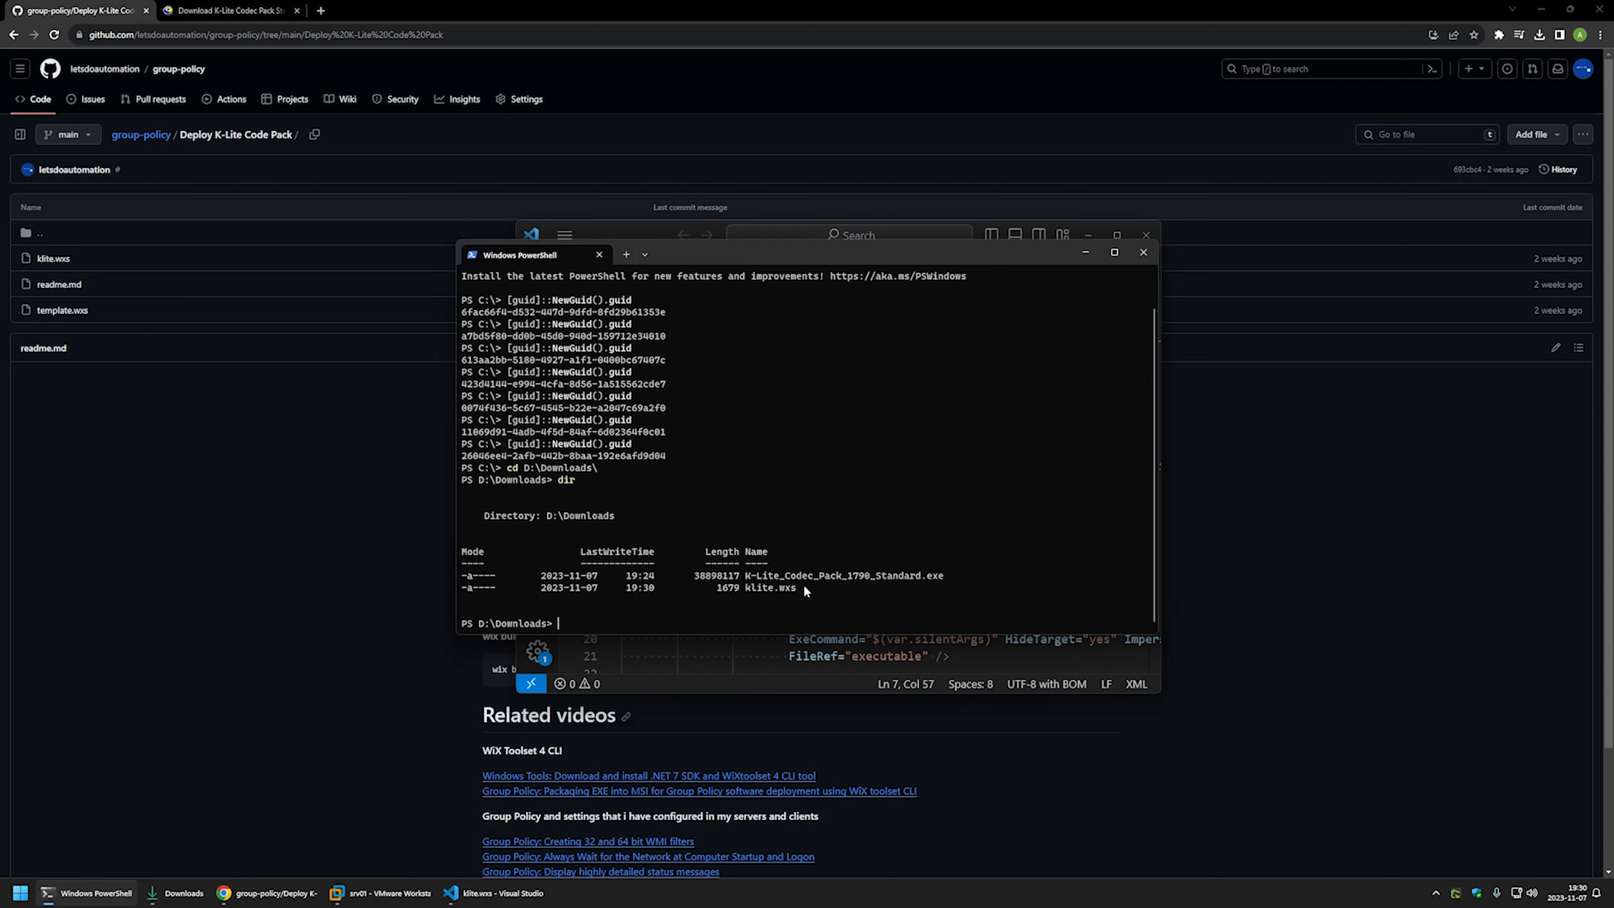
pyautogui.write('wix build .\\klite.wxs')
pyautogui.press('Return')
# Copy klite.msi from the Downloads folder onto the desktop of the srv01 virtual machine.
pyautogui.click(175, 893)
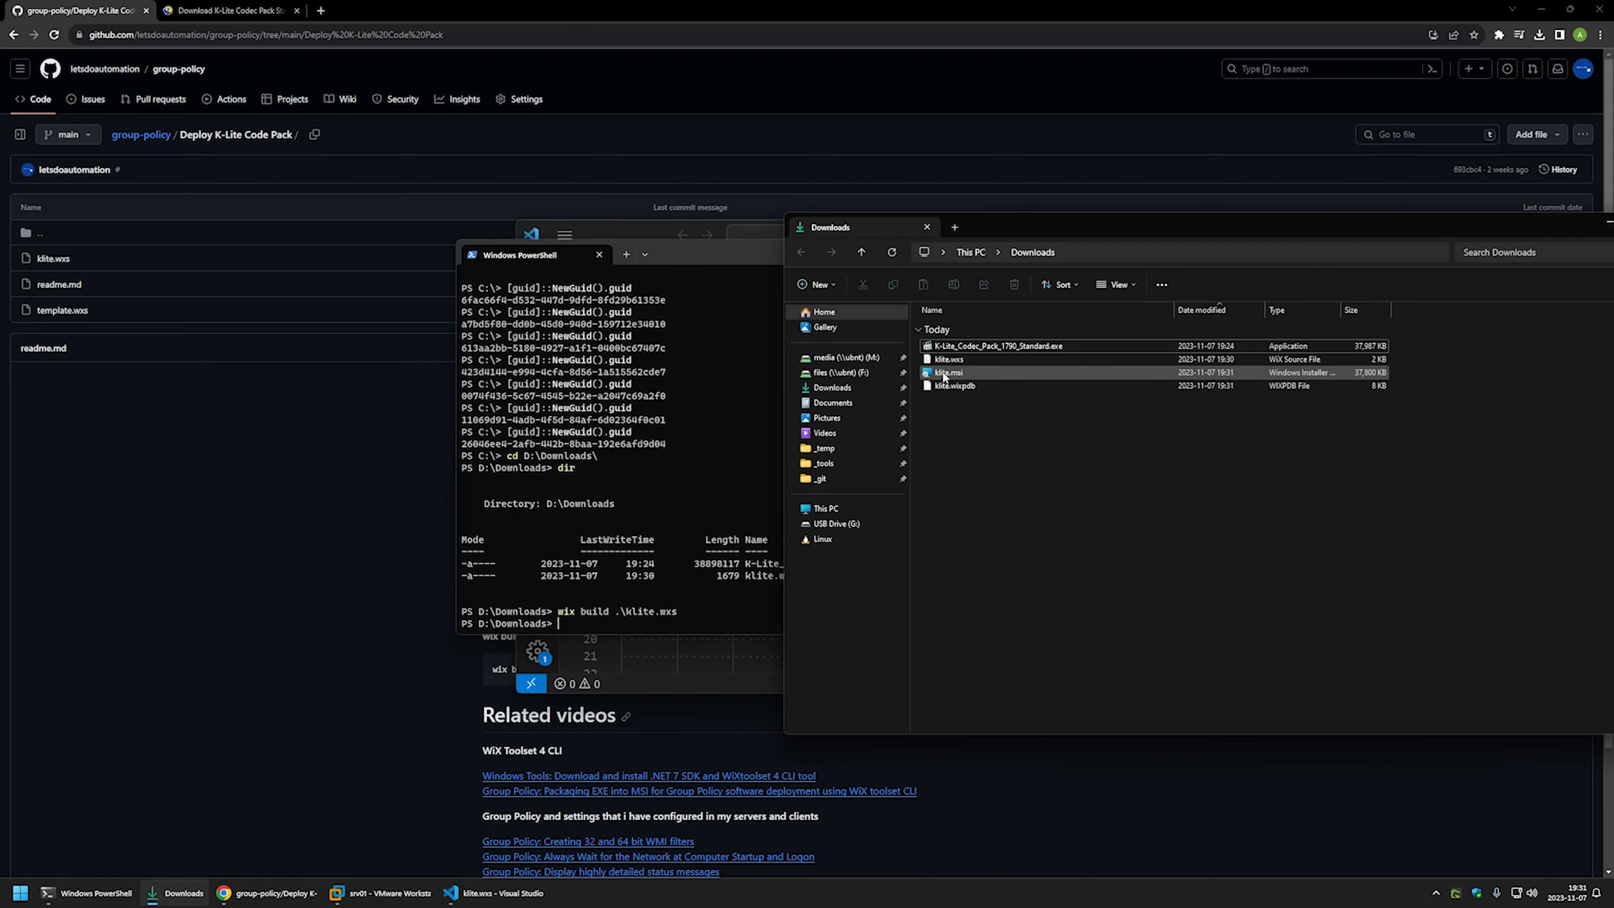
pyautogui.click(943, 376)
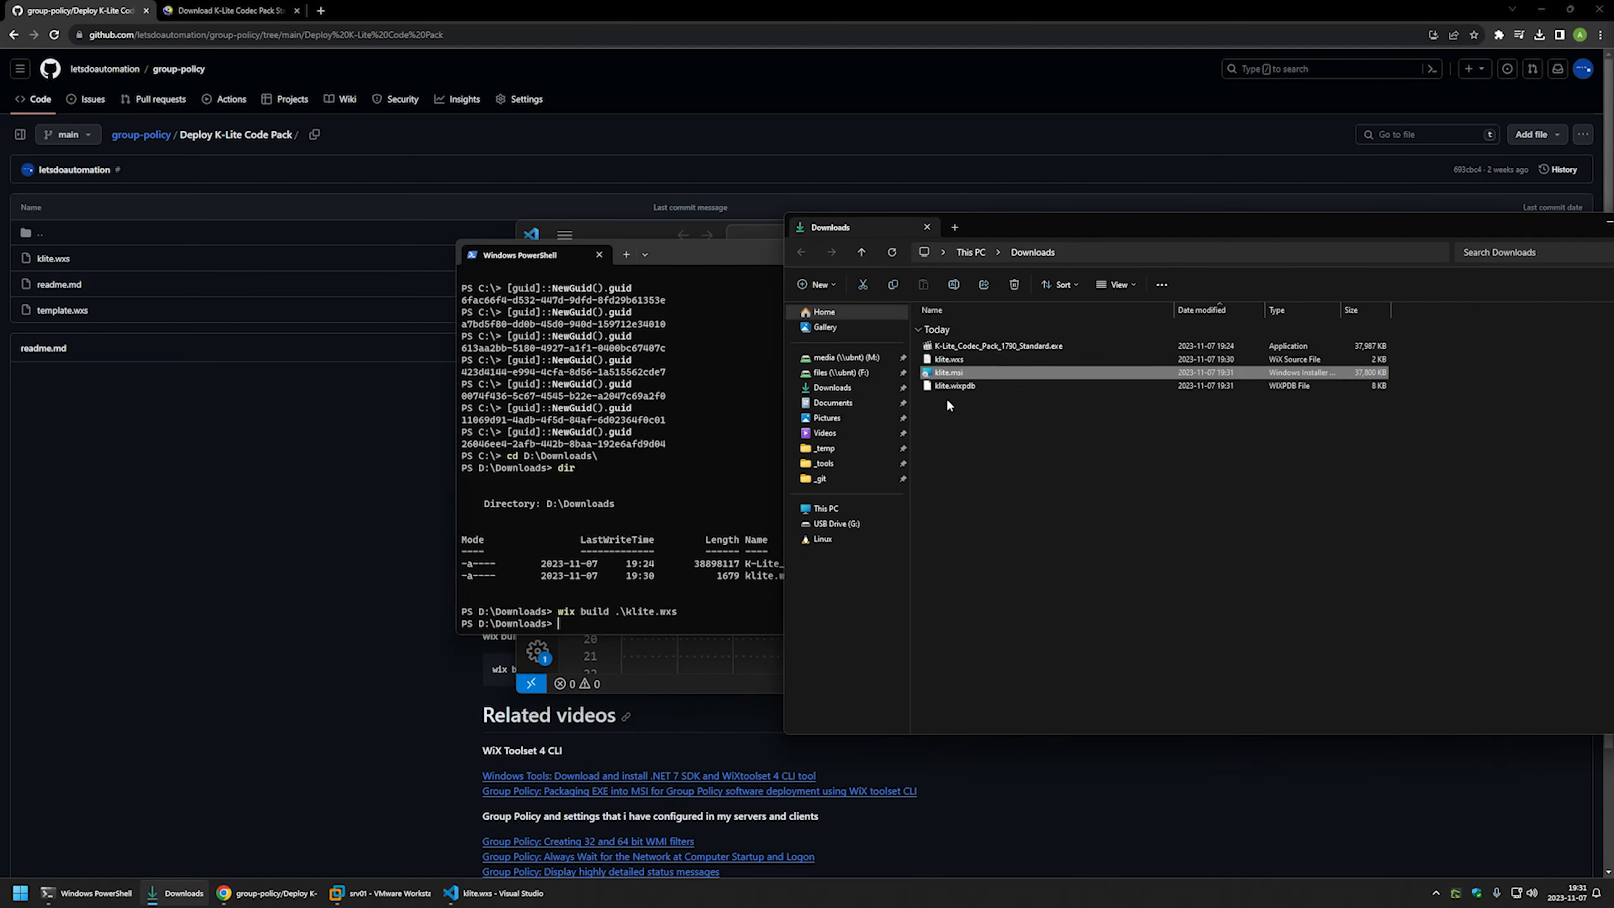
pyautogui.click(381, 893)
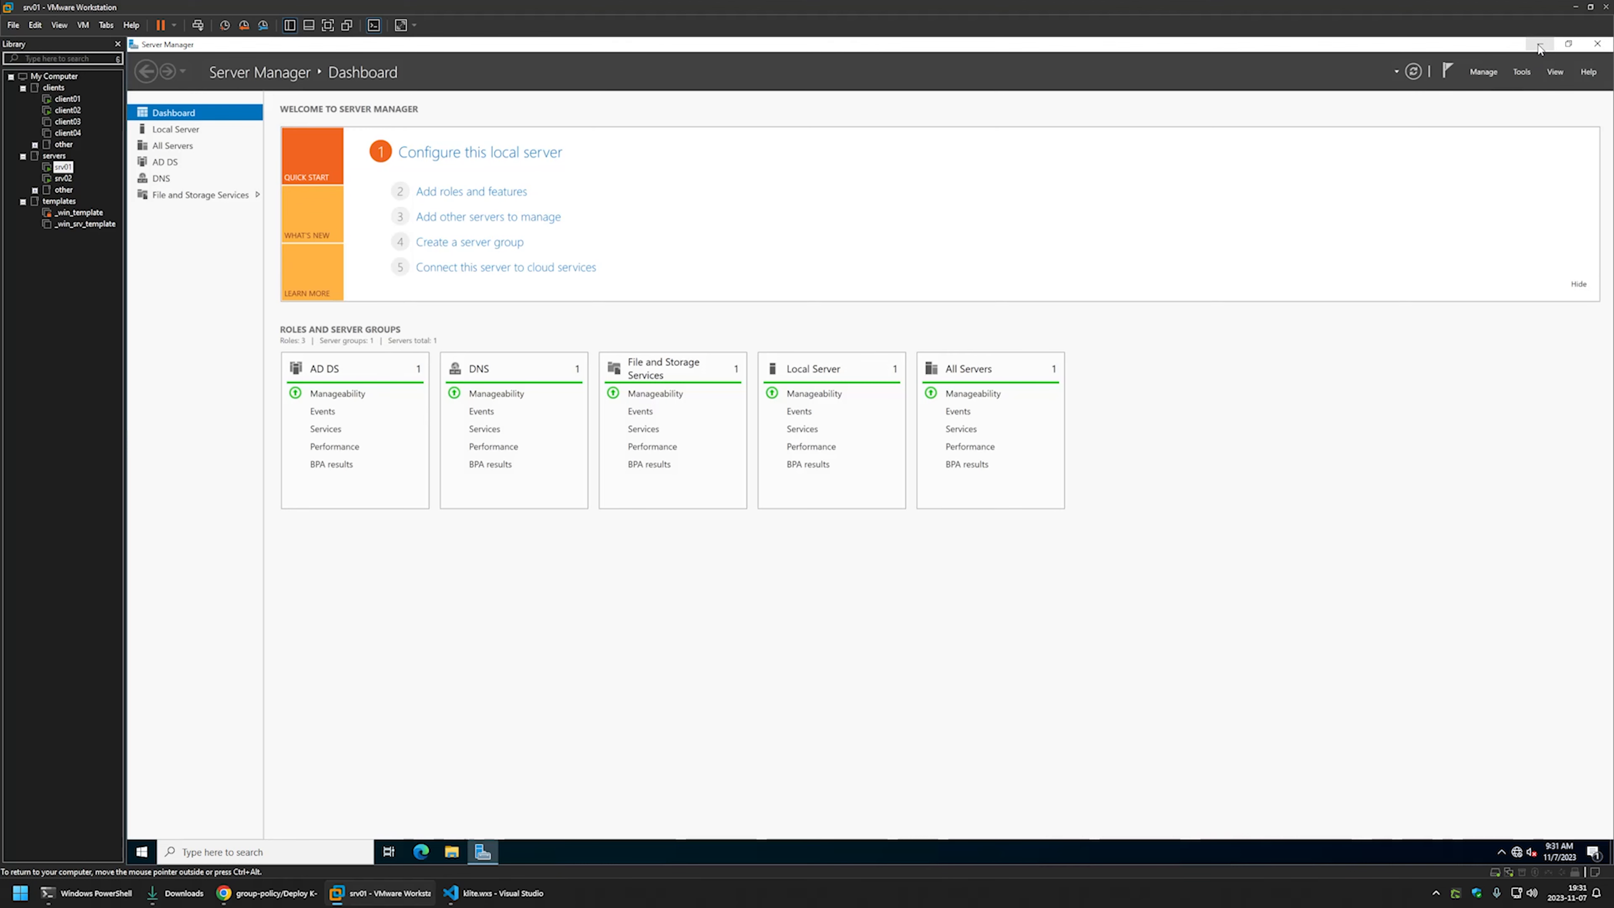
pyautogui.click(1540, 44)
pyautogui.rightClick(264, 234)
pyautogui.click(334, 286)
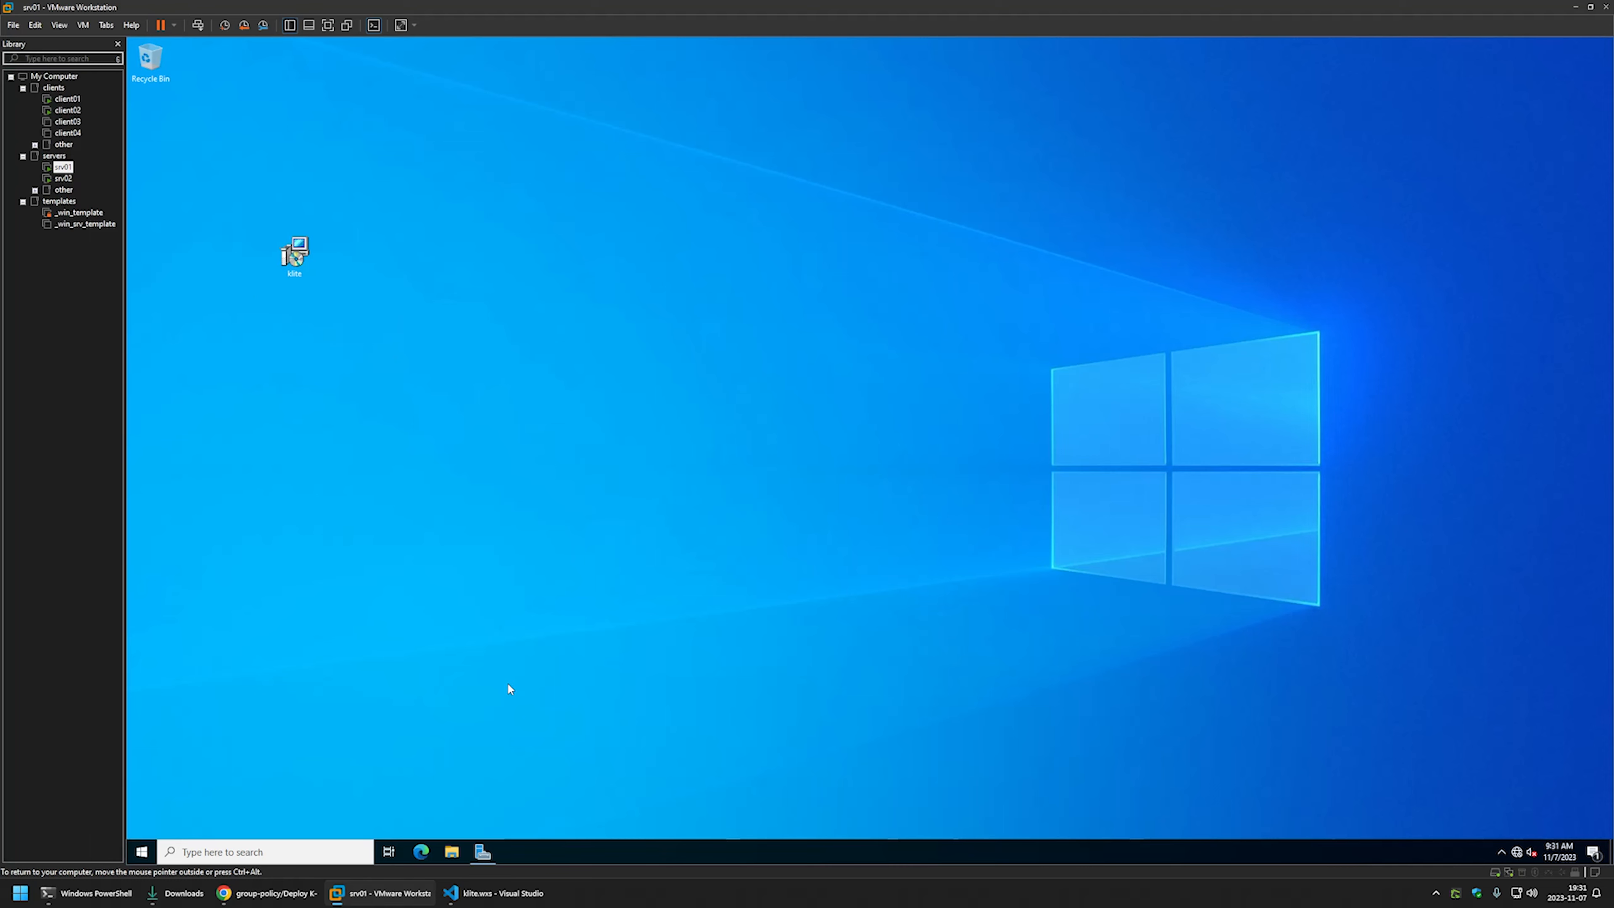
# Open the software shared folder on \\srv02 in File Explorer.
pyautogui.click(451, 852)
pyautogui.click(762, 289)
pyautogui.write('\\srv02')
pyautogui.press('Return')
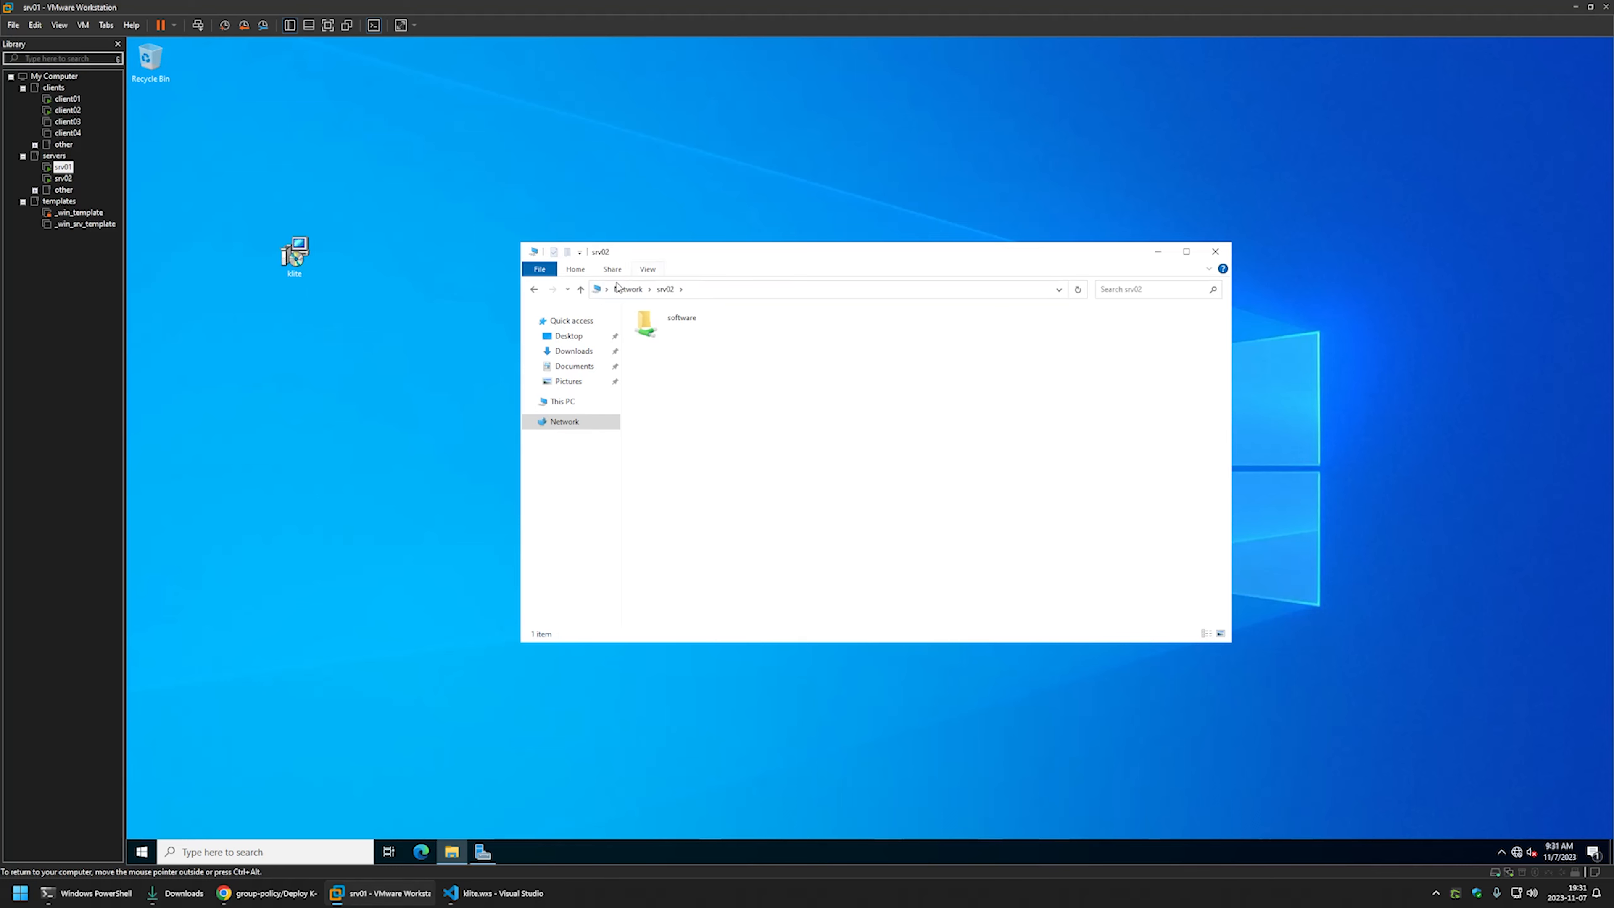
pyautogui.doubleClick(685, 324)
# Create a folder named K-Lite in the software share and copy the klite package from the desktop into it.
pyautogui.rightClick(672, 346)
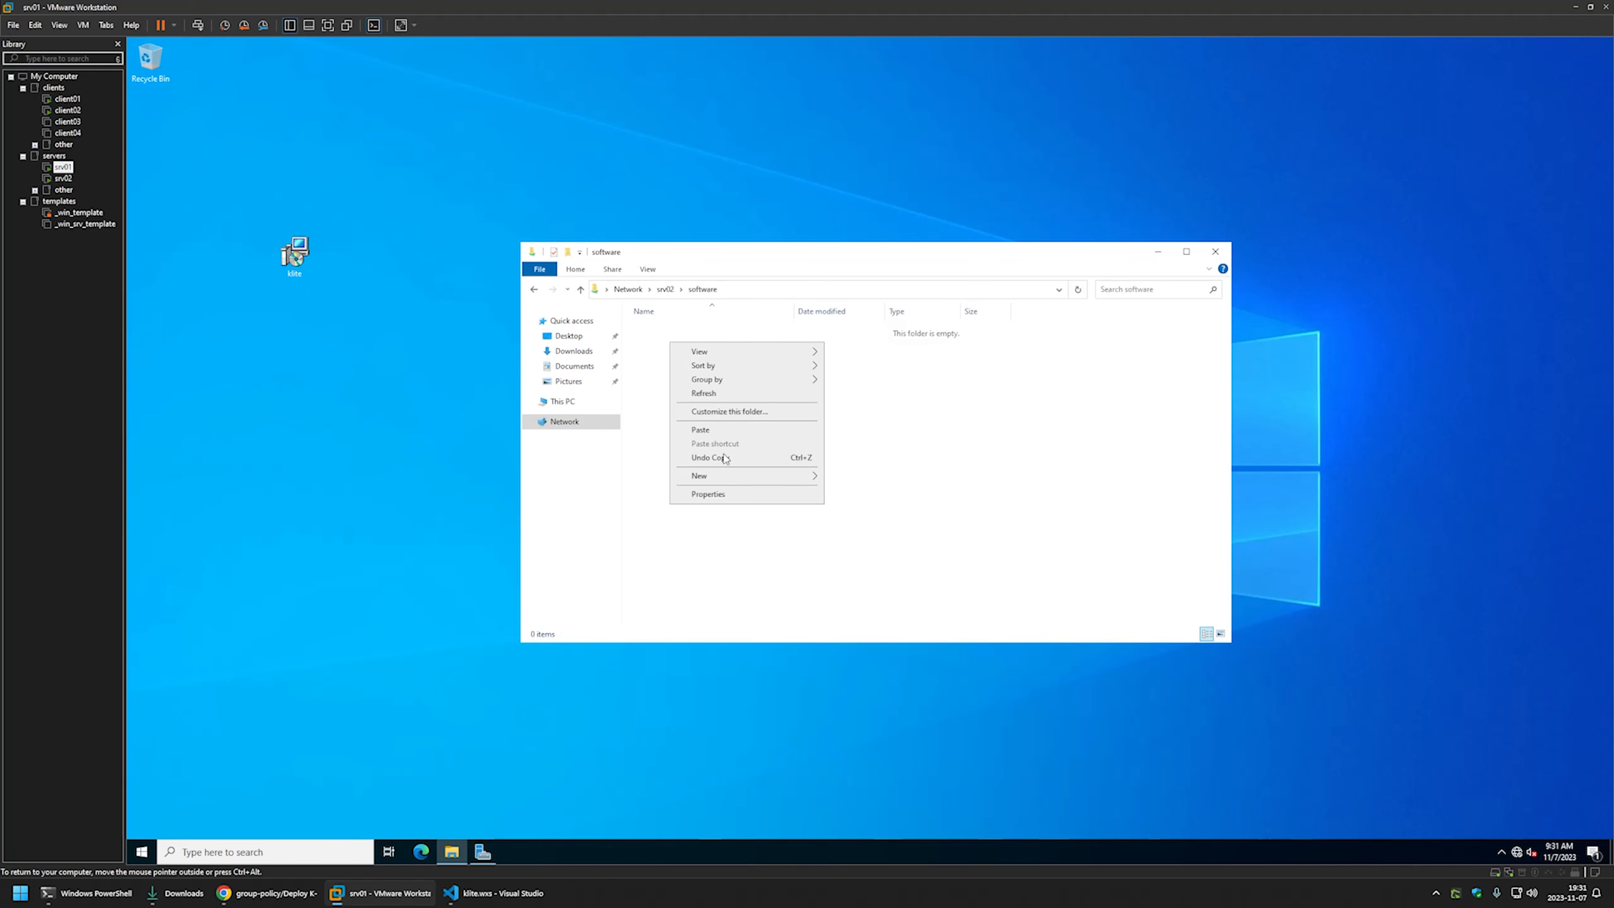
pyautogui.moveTo(718, 482)
pyautogui.click(855, 478)
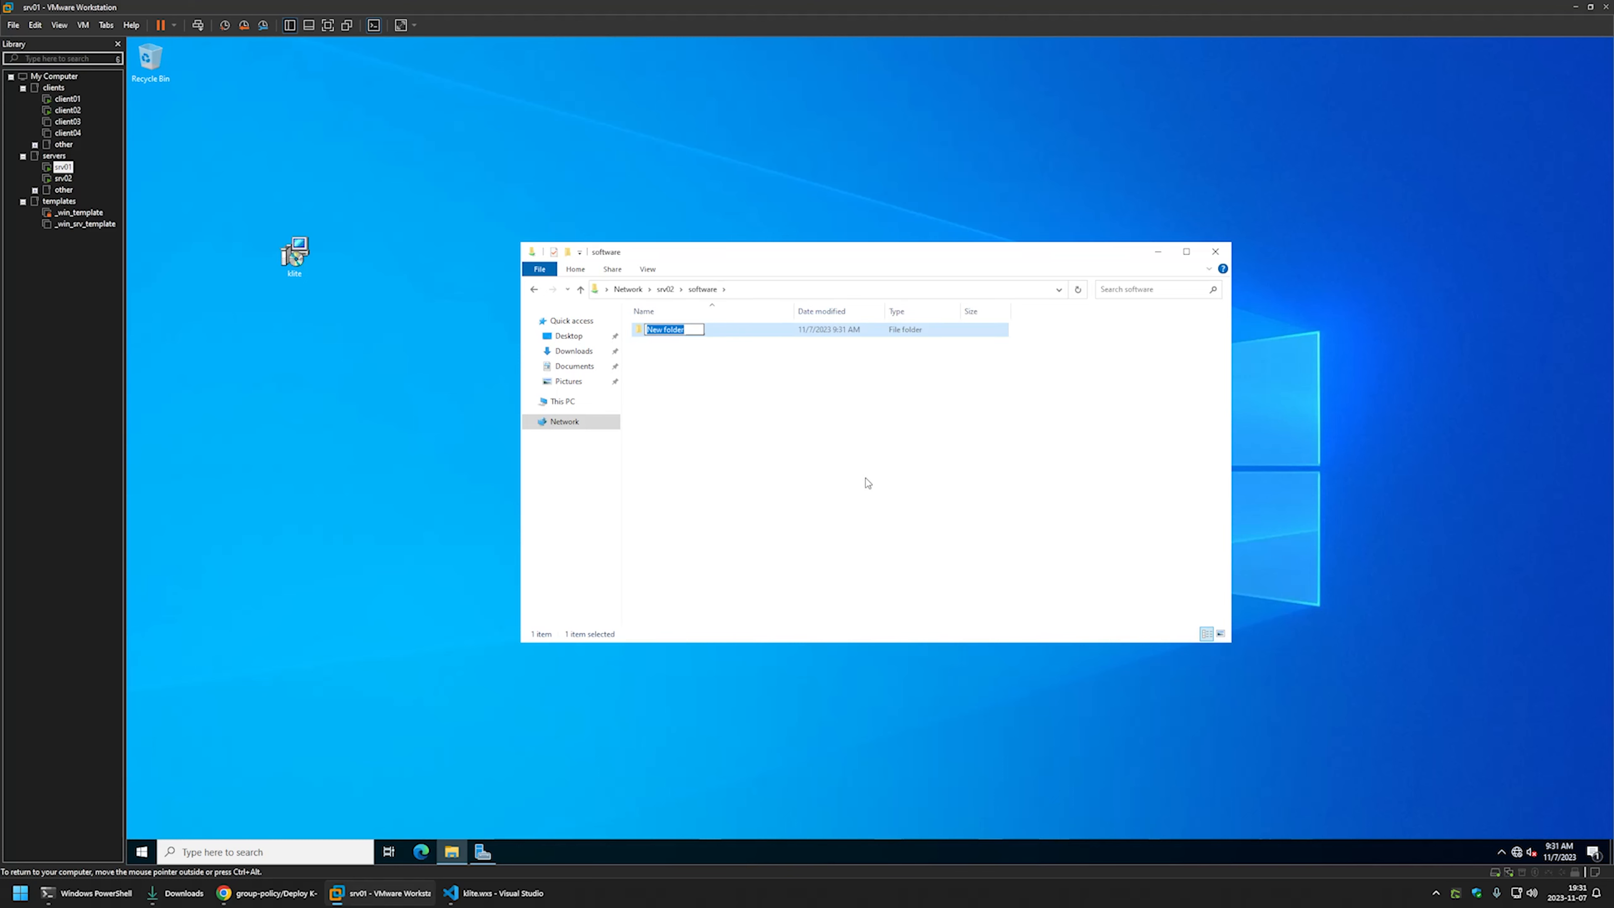
pyautogui.write('K-Lite')
pyautogui.press('Return')
pyautogui.doubleClick(657, 329)
pyautogui.moveTo(295, 254); pyautogui.dragTo(658, 356)
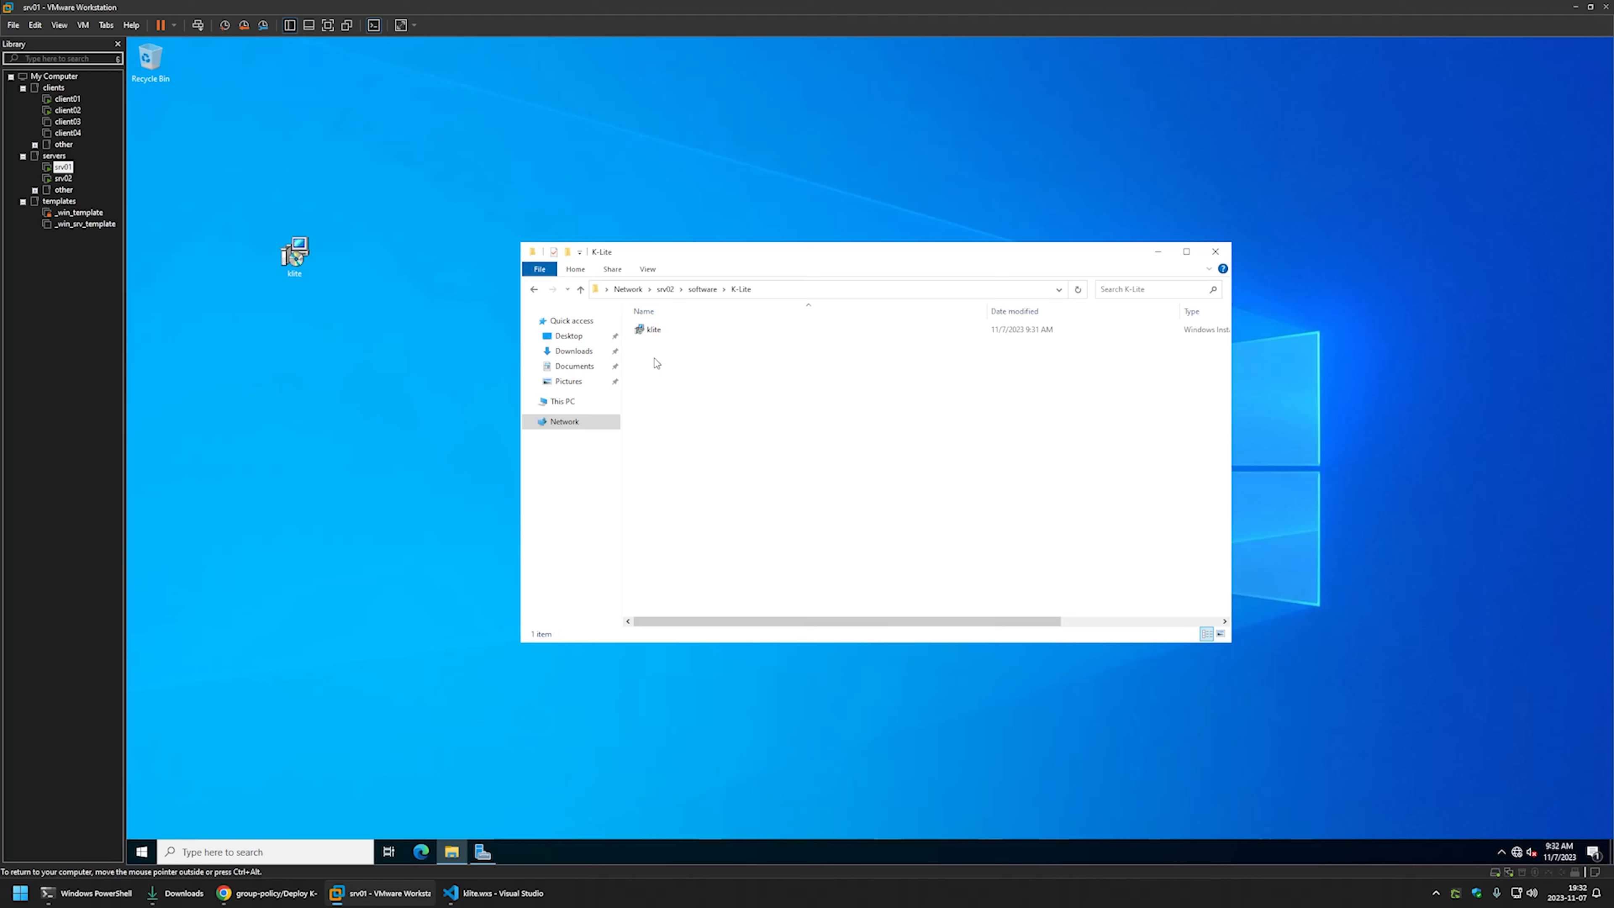
# Check the security permissions of Authenticated Users on the K-Lite folder without changing them.
pyautogui.rightClick(659, 346)
pyautogui.click(731, 494)
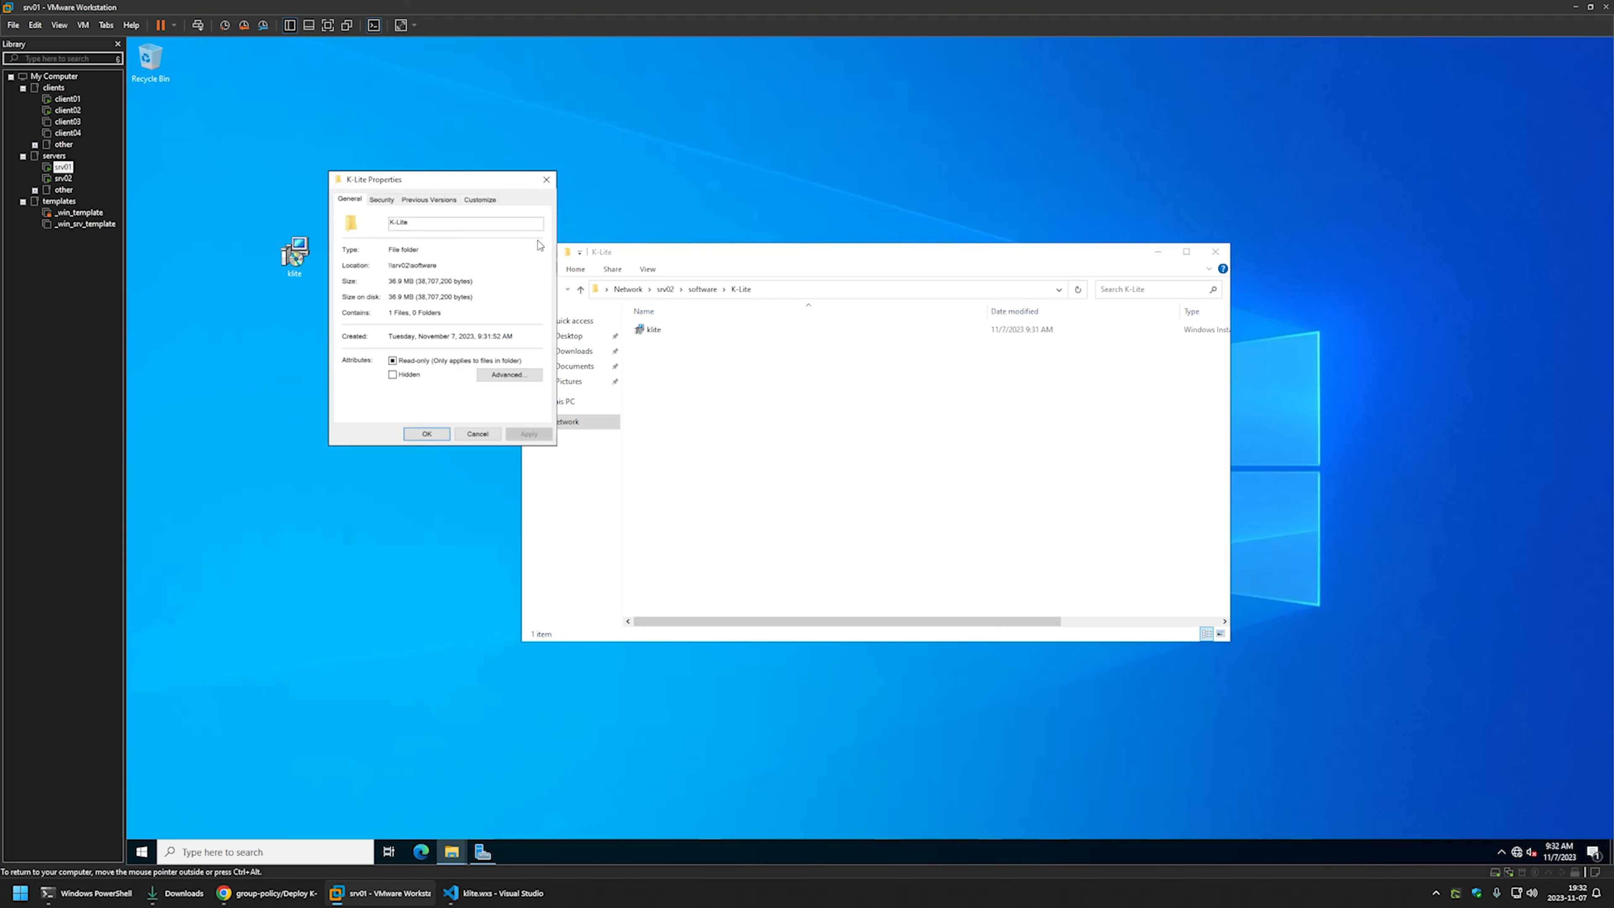
pyautogui.moveTo(400, 180); pyautogui.dragTo(773, 314)
pyautogui.click(725, 323)
pyautogui.click(885, 420)
pyautogui.click(795, 431)
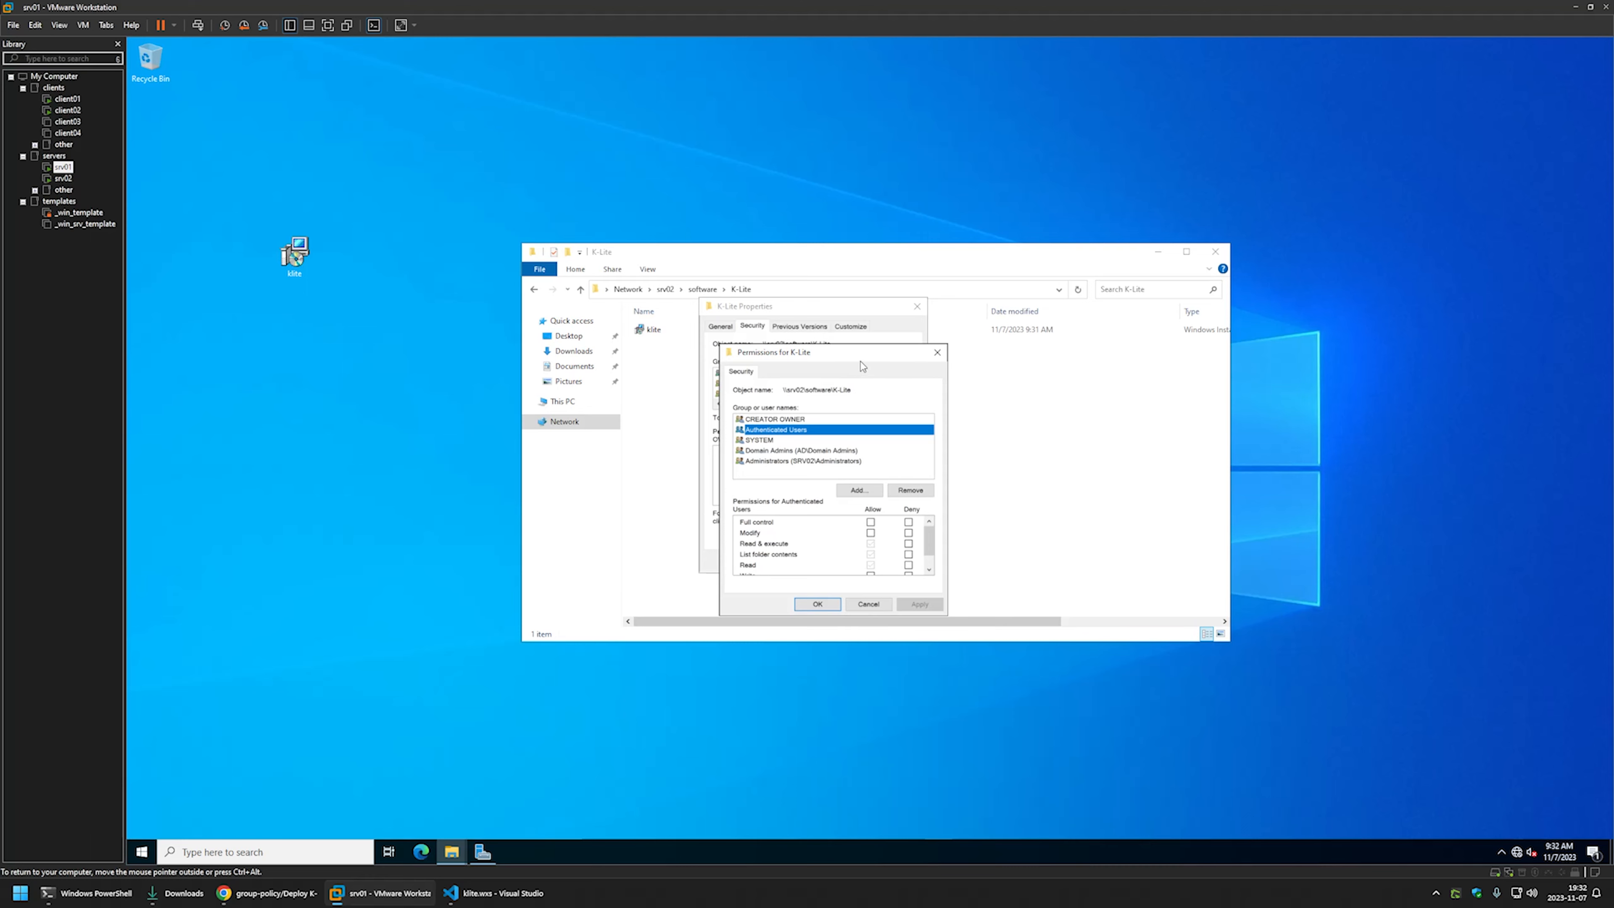
pyautogui.click(937, 351)
pyautogui.click(917, 306)
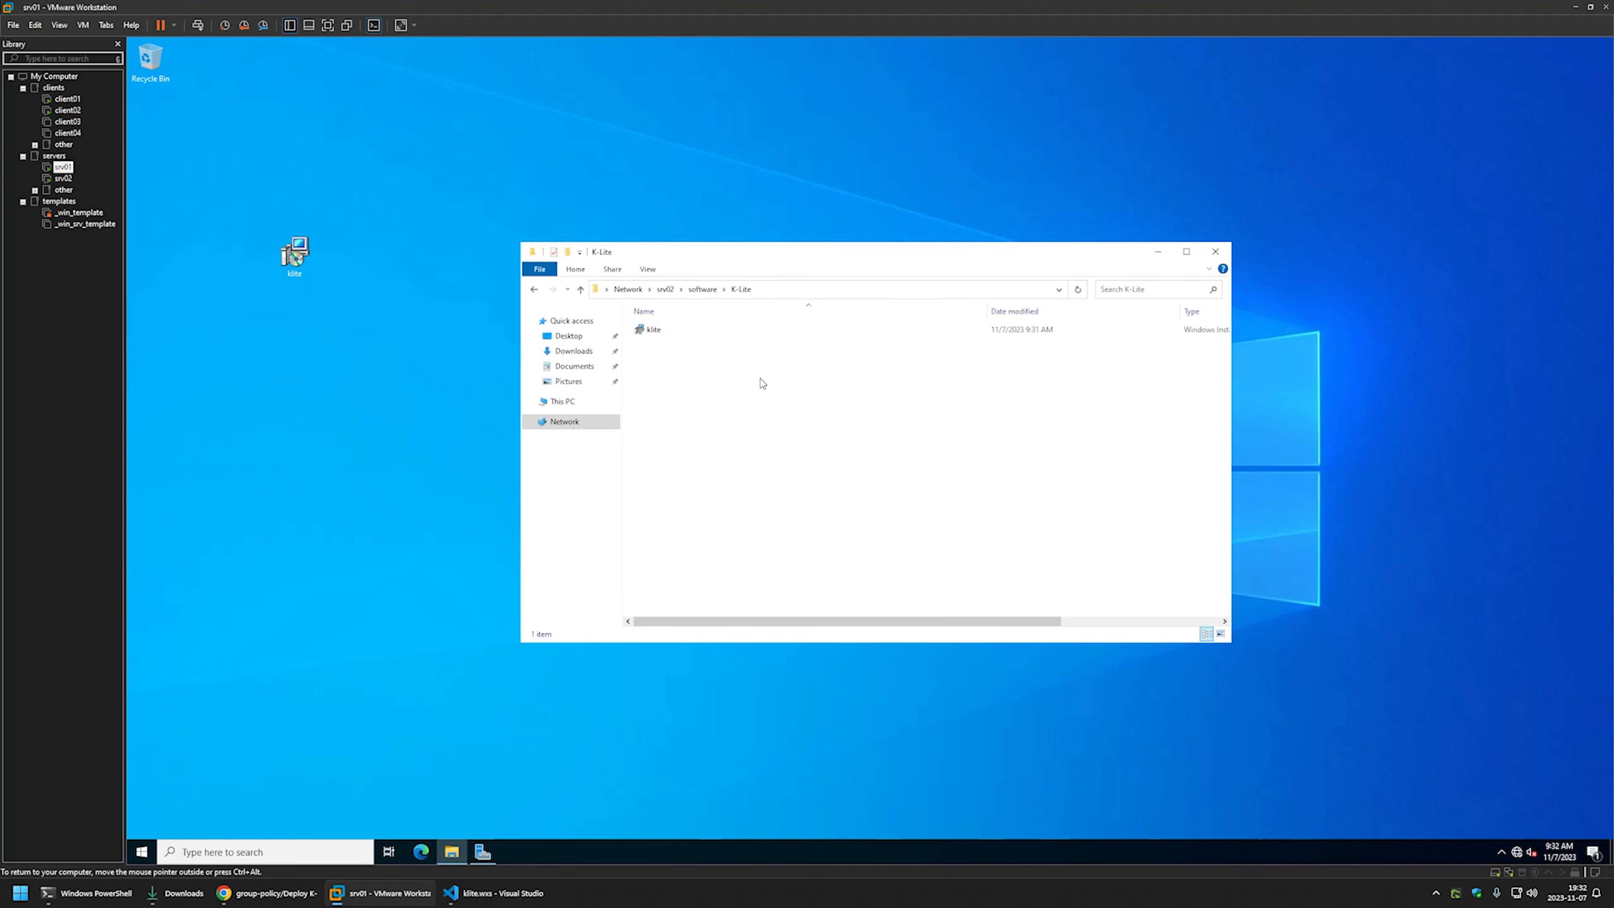
# Open Group Policy Management from Server Manager and create a new Group Policy Object named Assign K-Lite.
pyautogui.click(483, 852)
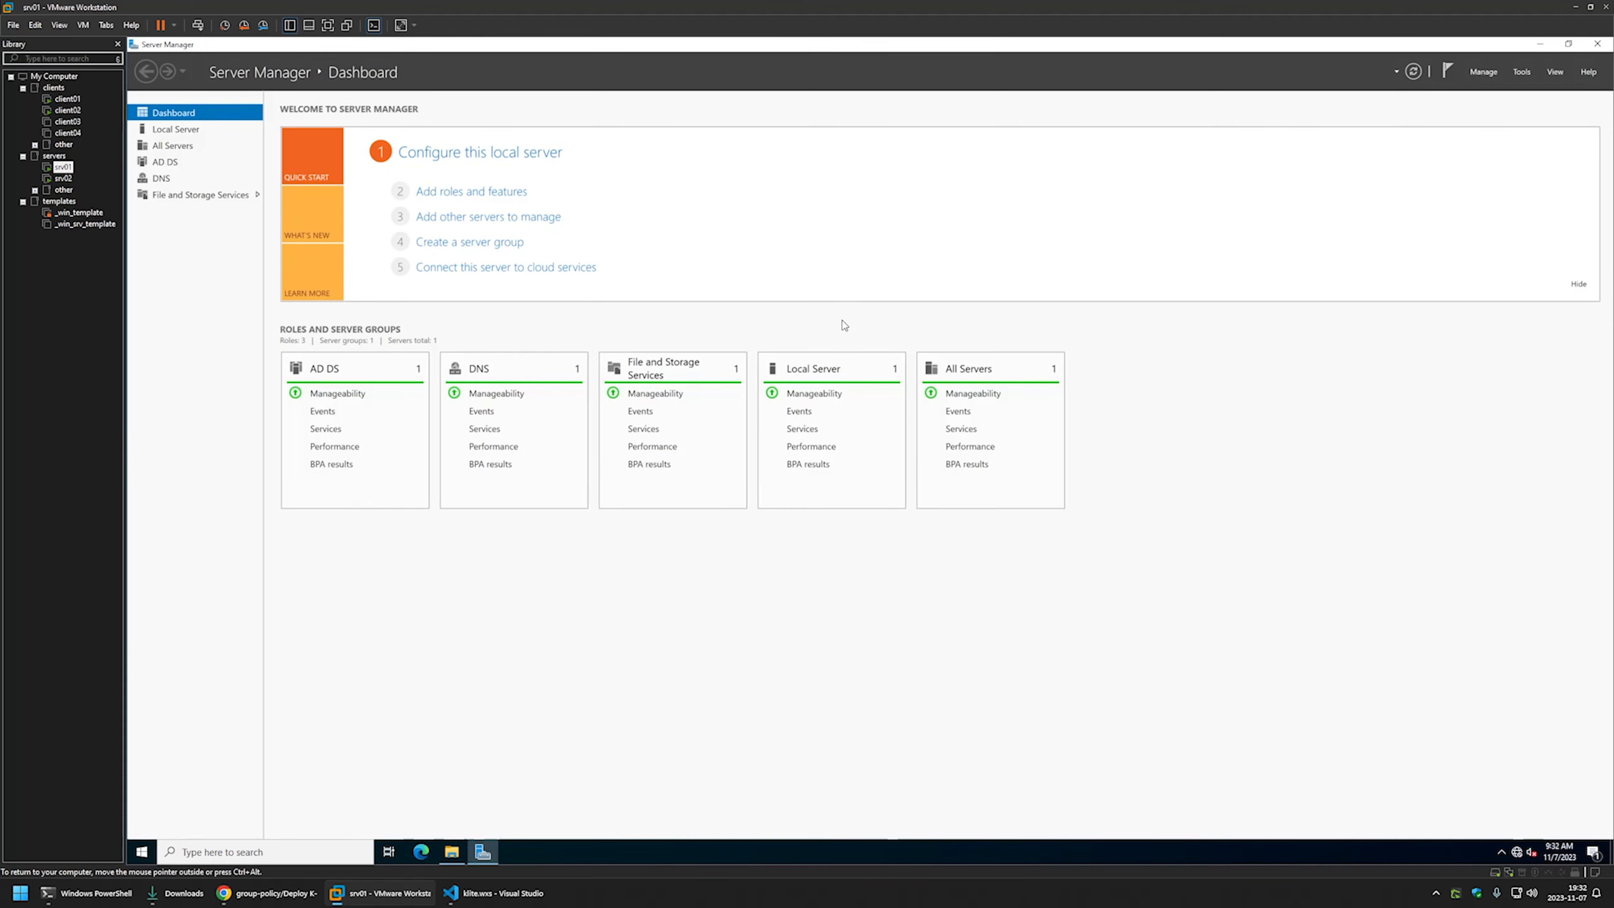
pyautogui.click(1522, 71)
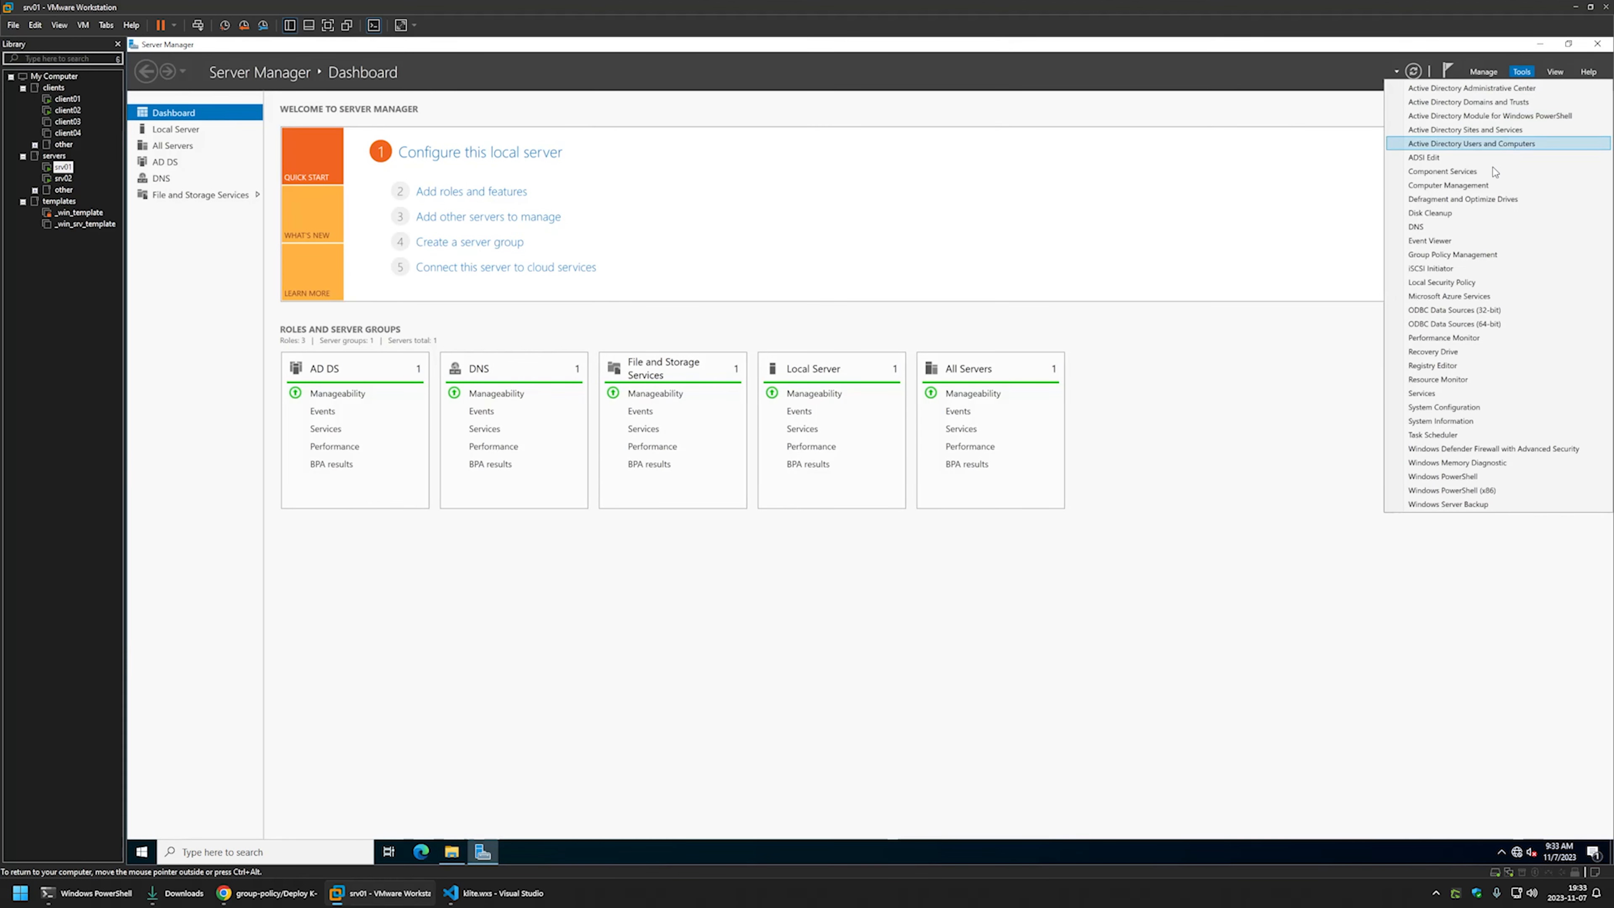
pyautogui.click(1481, 255)
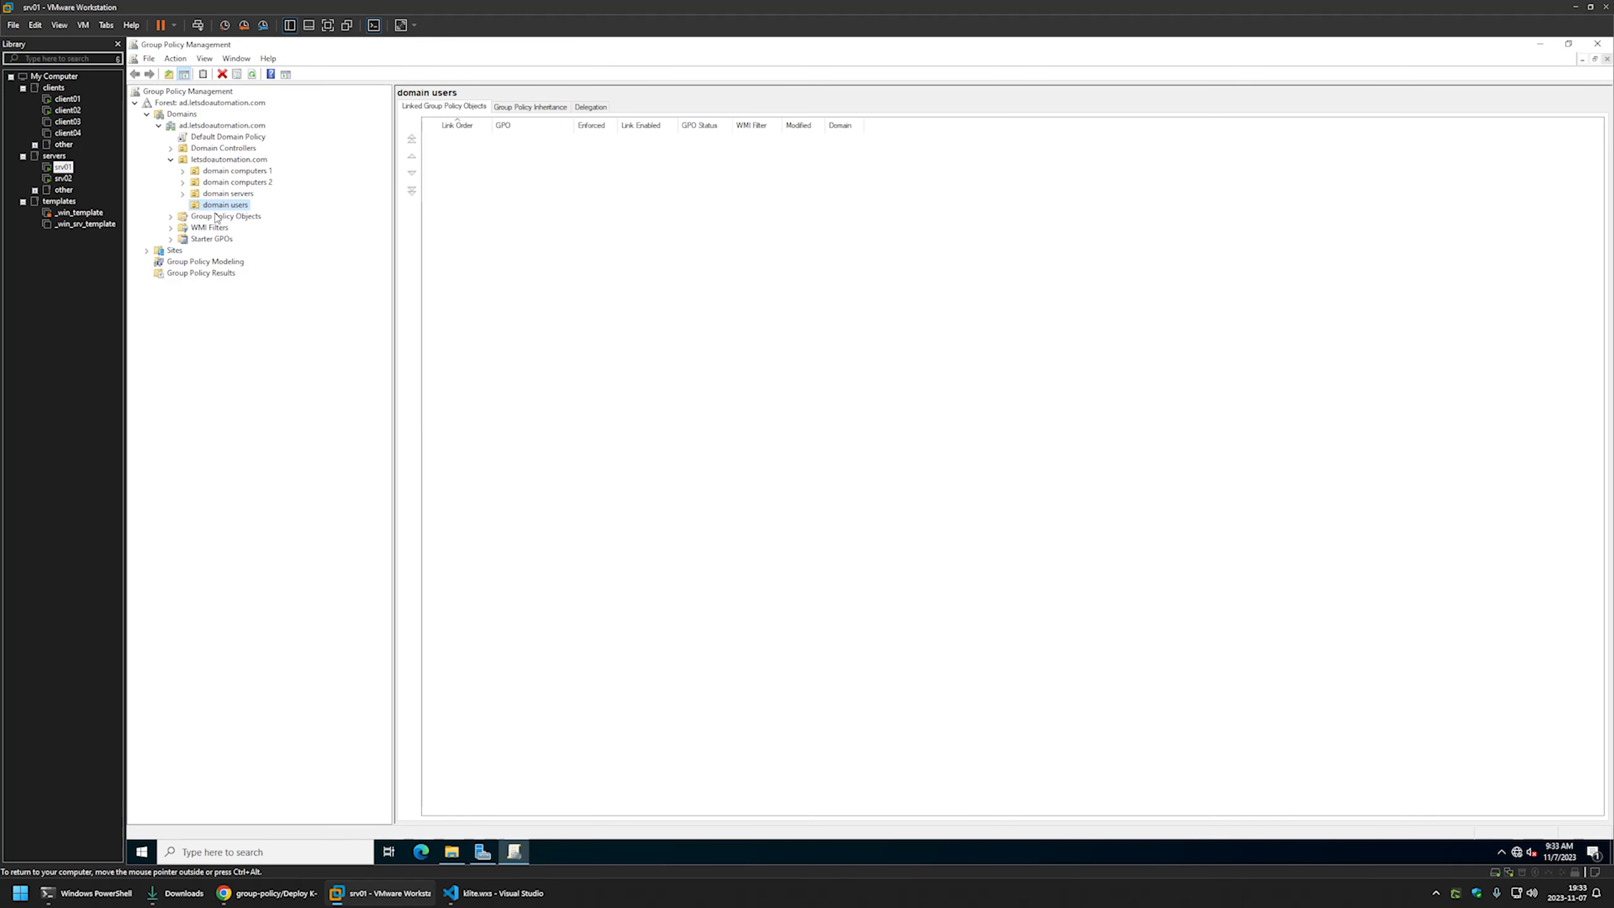
pyautogui.rightClick(210, 219)
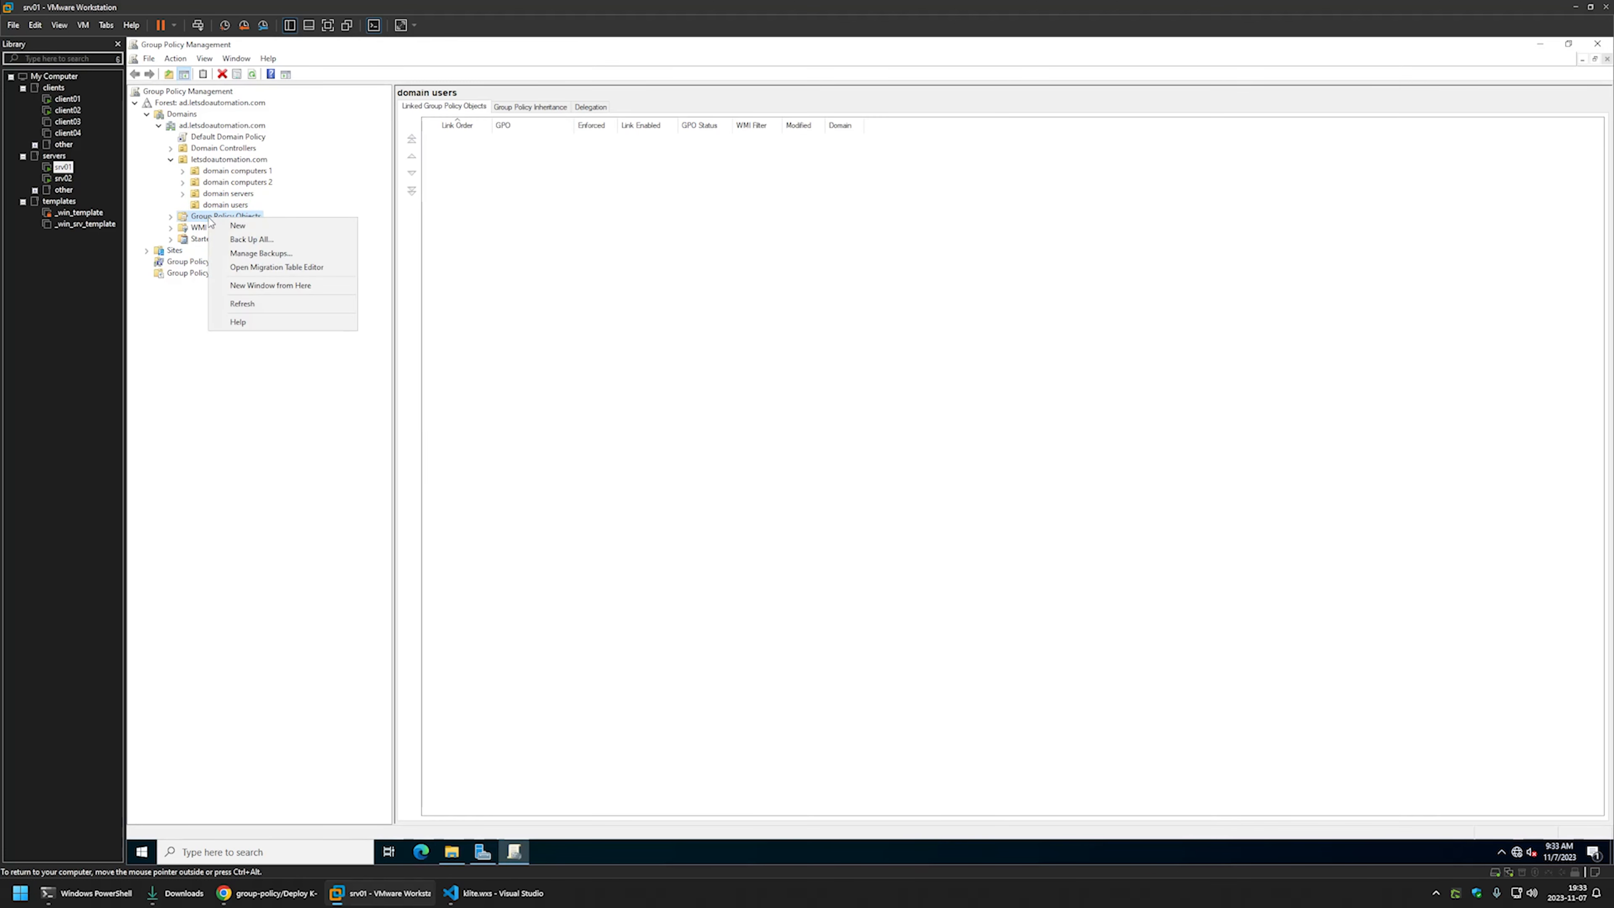
pyautogui.click(227, 224)
pyautogui.click(236, 225)
pyautogui.write('Assign K-Lite')
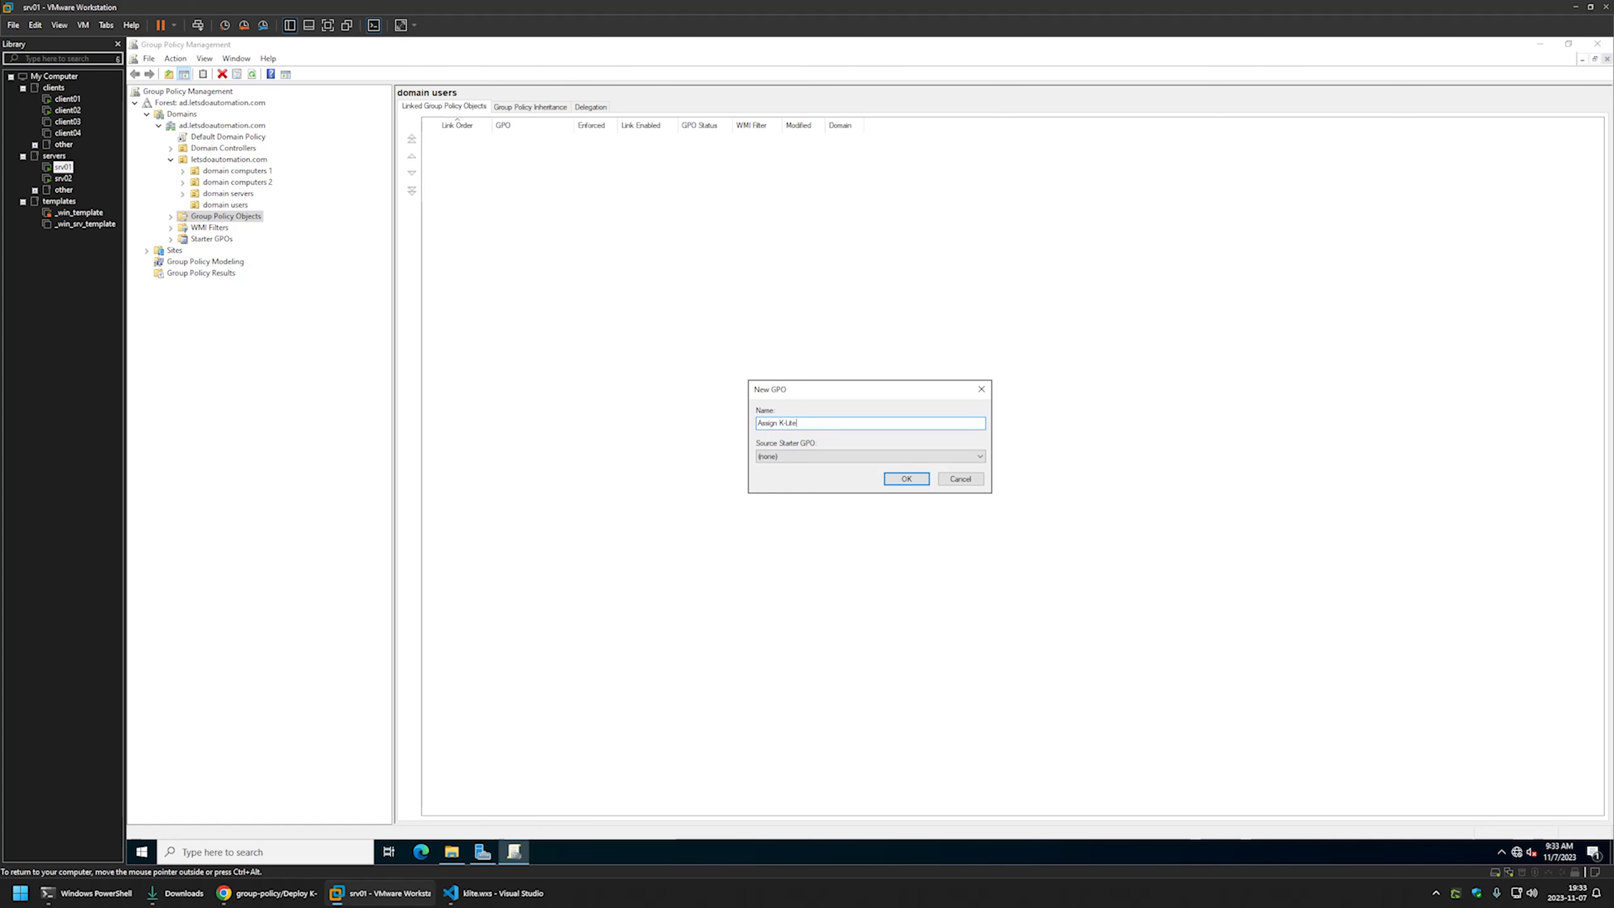
pyautogui.click(903, 480)
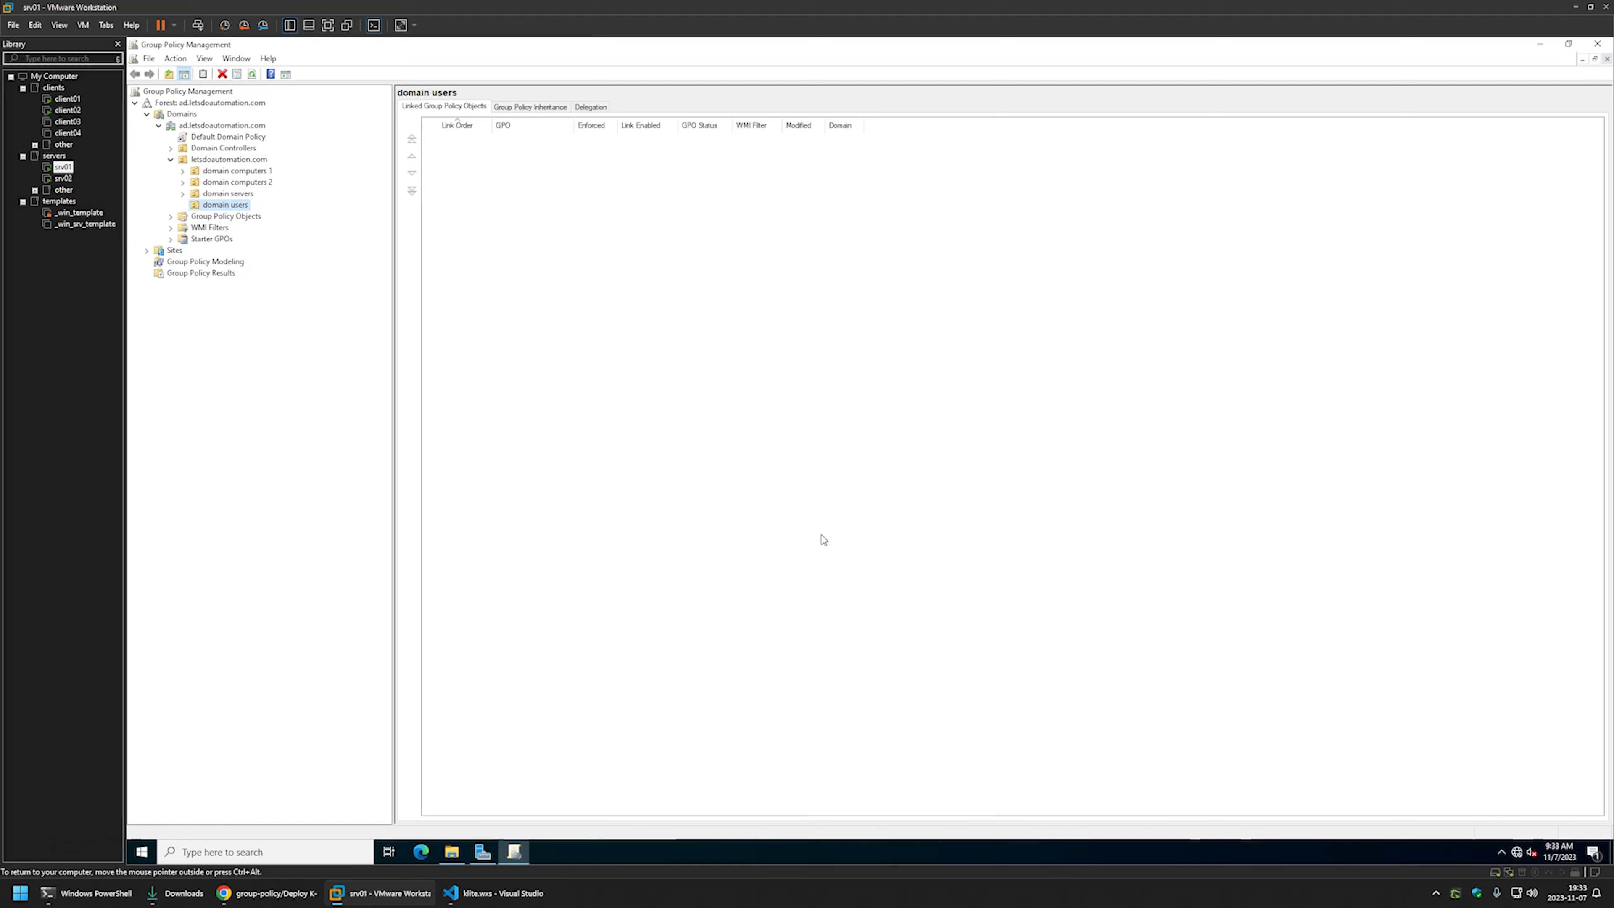
# Open the Assign K-Lite policy from Group Policy Objects for editing.
pyautogui.click(170, 216)
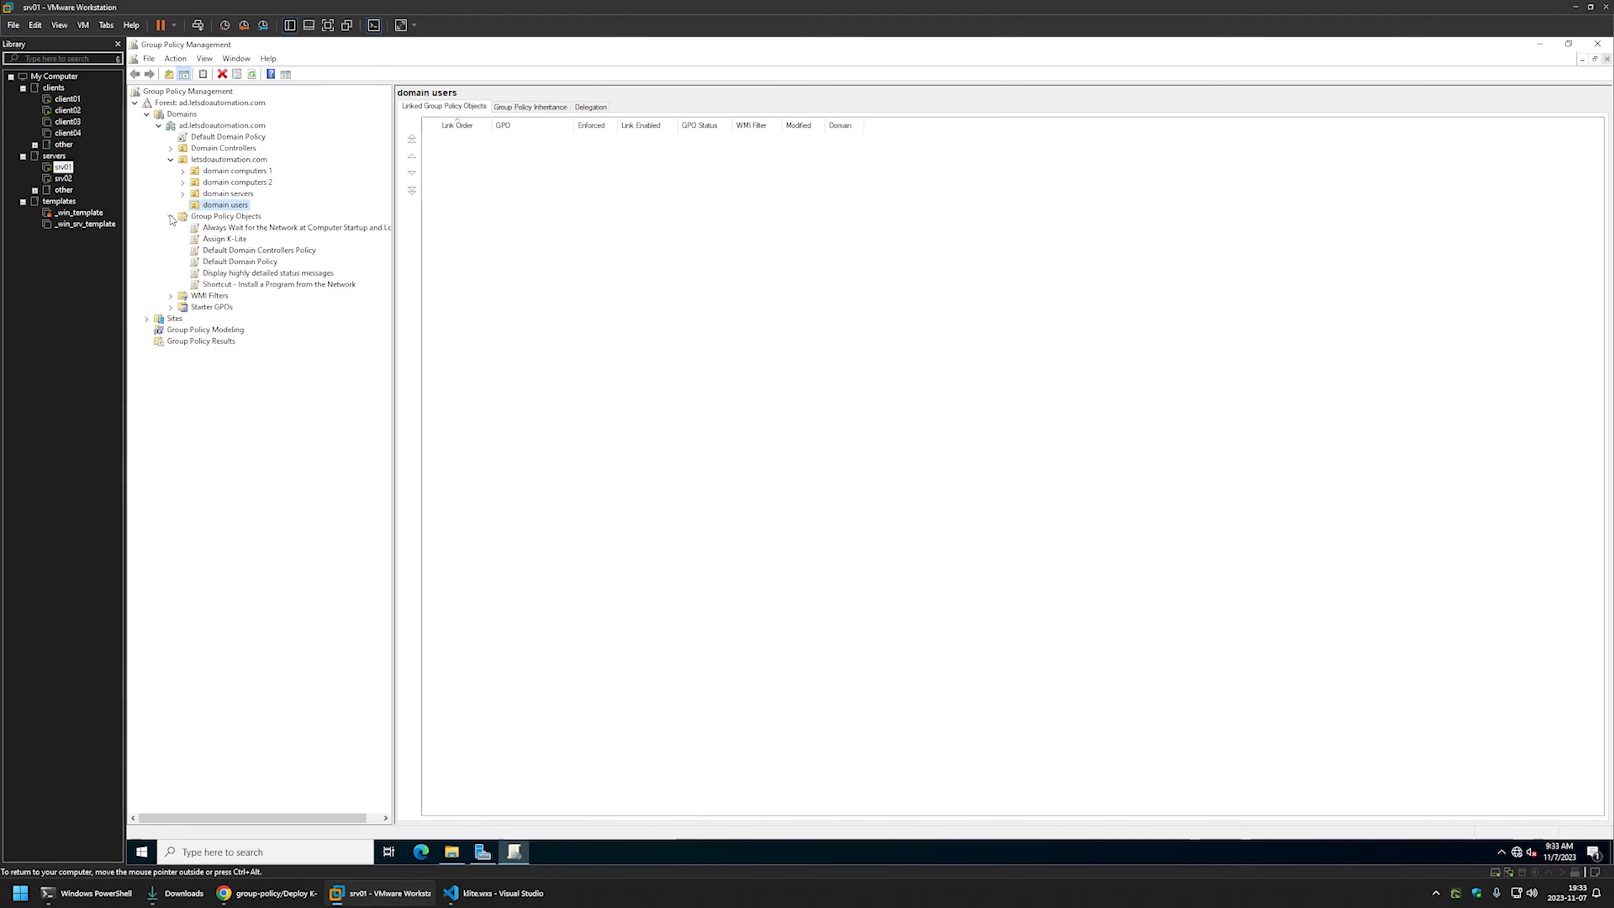
pyautogui.click(241, 241)
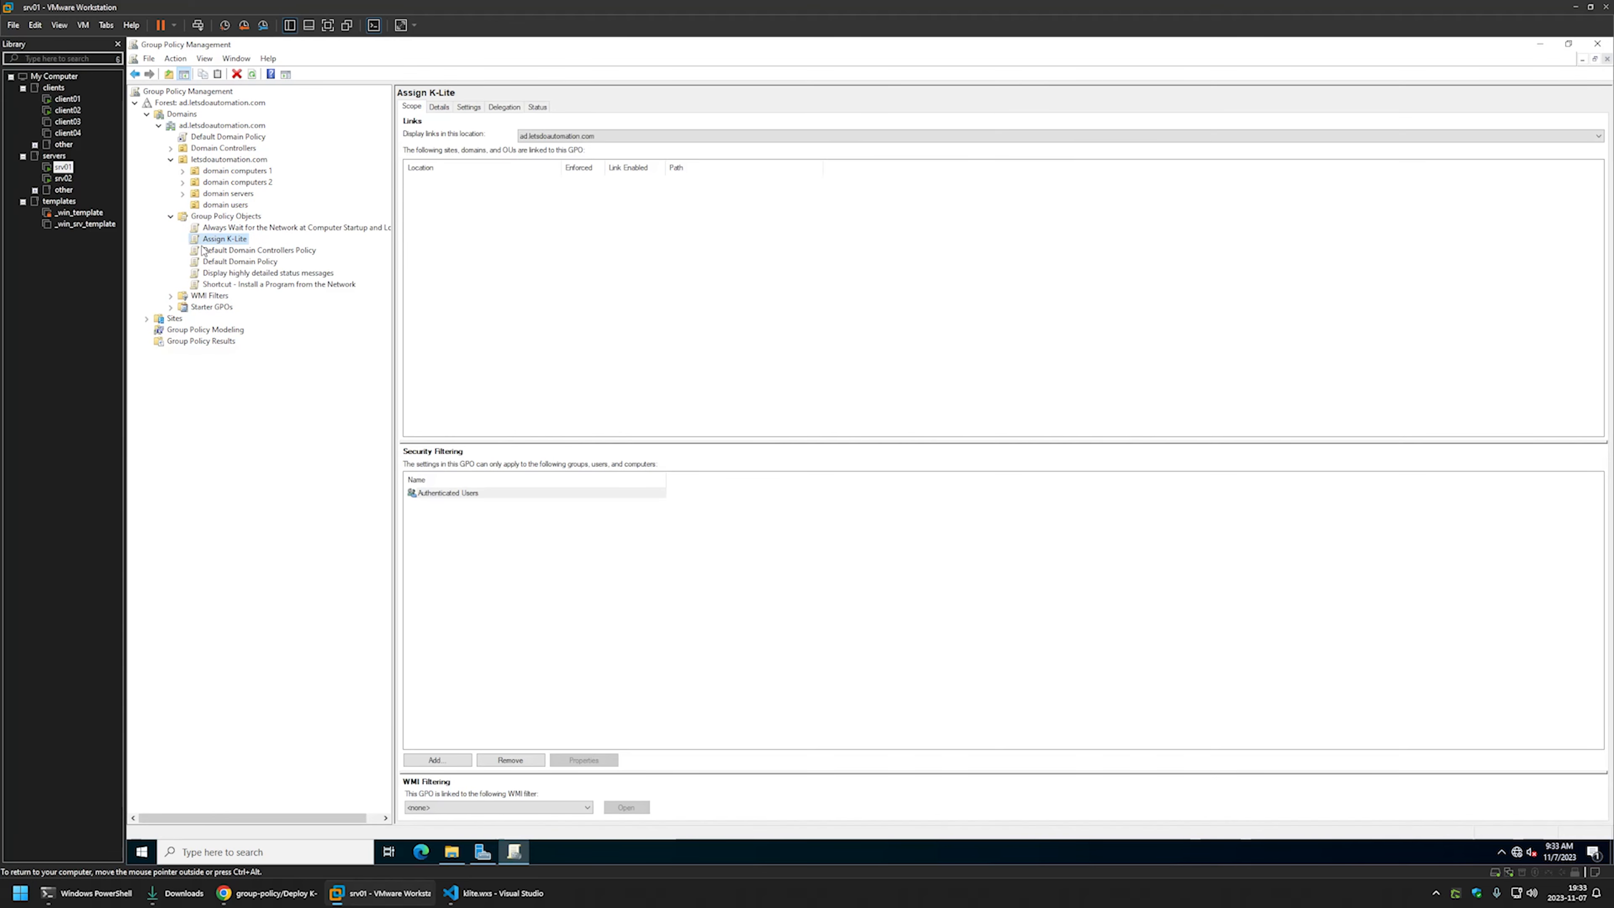
pyautogui.rightClick(225, 239)
pyautogui.click(244, 247)
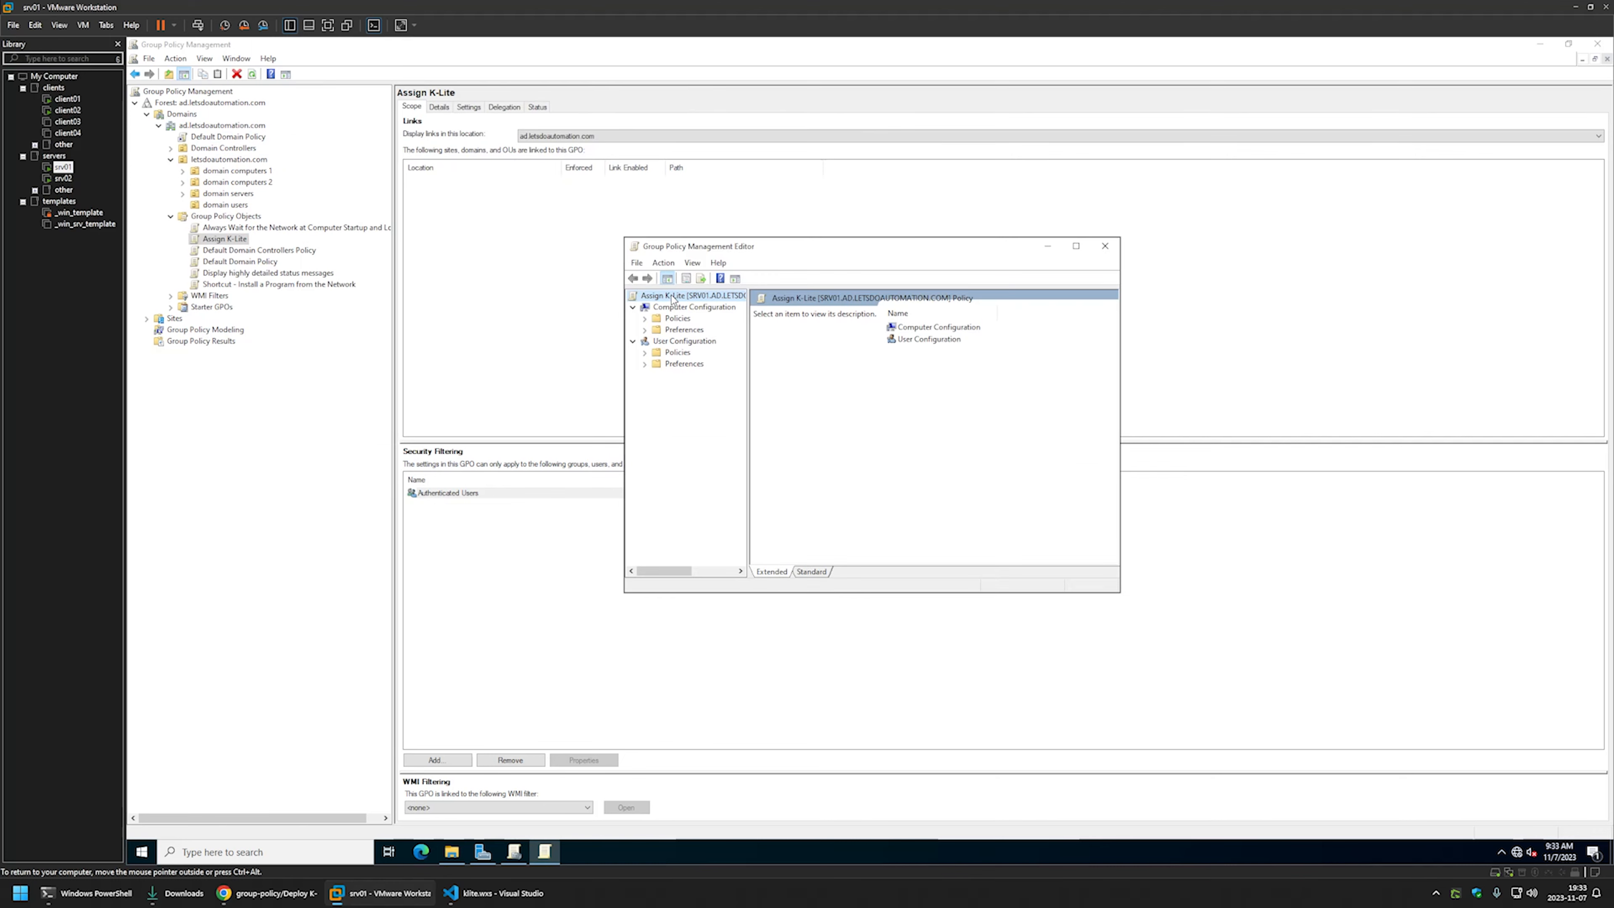
# Start adding a new software installation package under the Computer Configuration policies and browse to the Desktop folder.
pyautogui.click(658, 309)
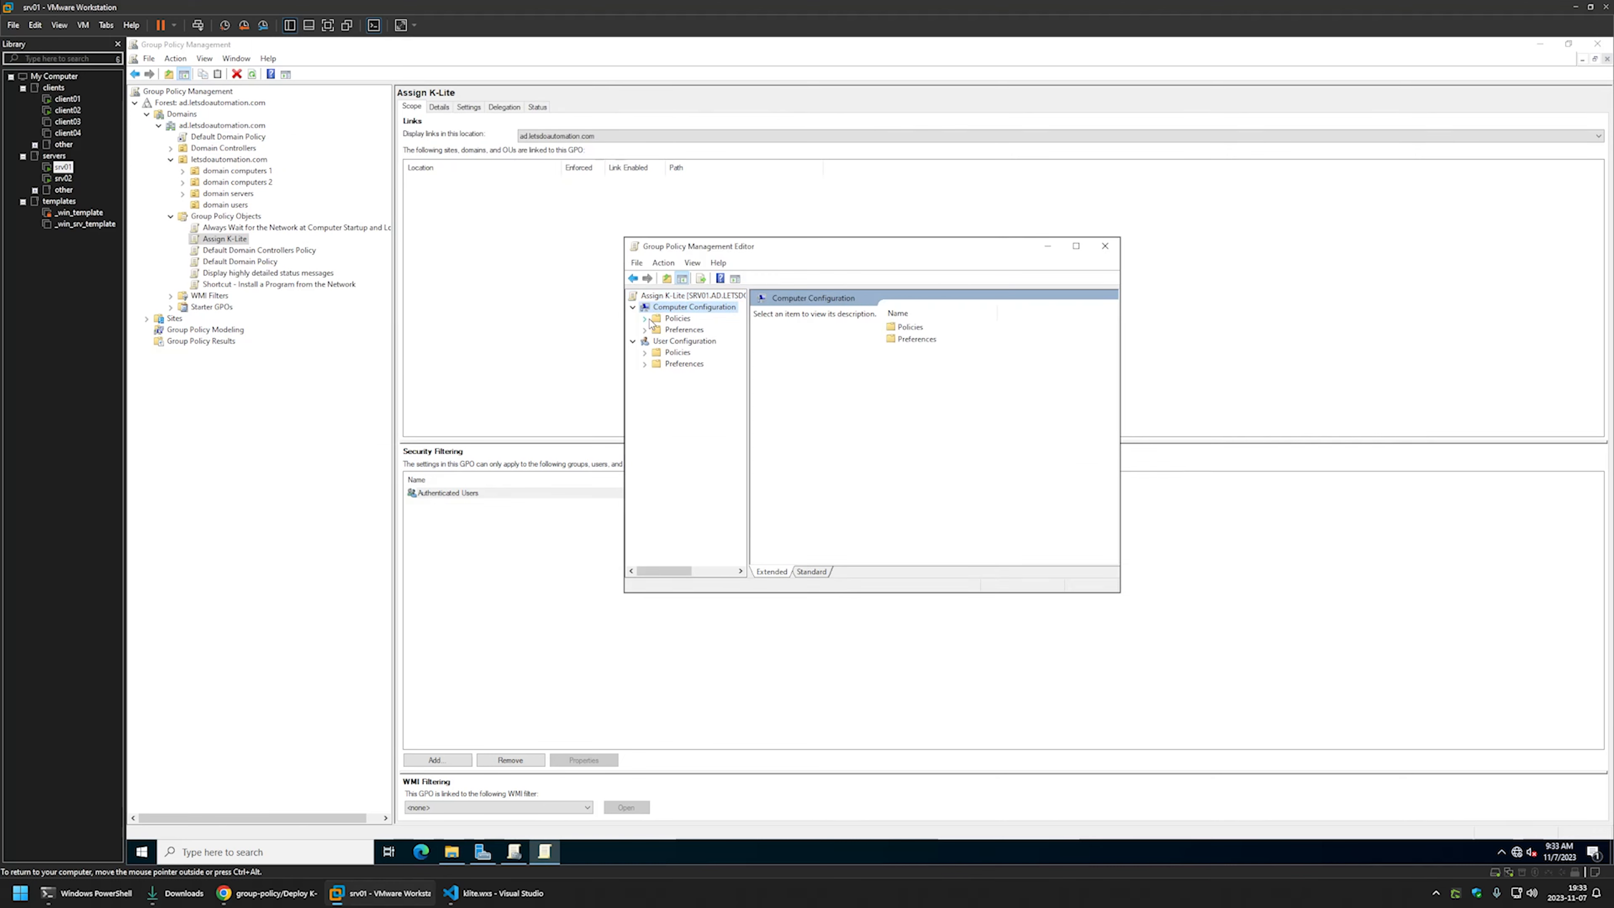
pyautogui.click(645, 319)
pyautogui.click(657, 330)
pyautogui.rightClick(714, 341)
pyautogui.click(740, 349)
pyautogui.click(855, 349)
pyautogui.click(676, 354)
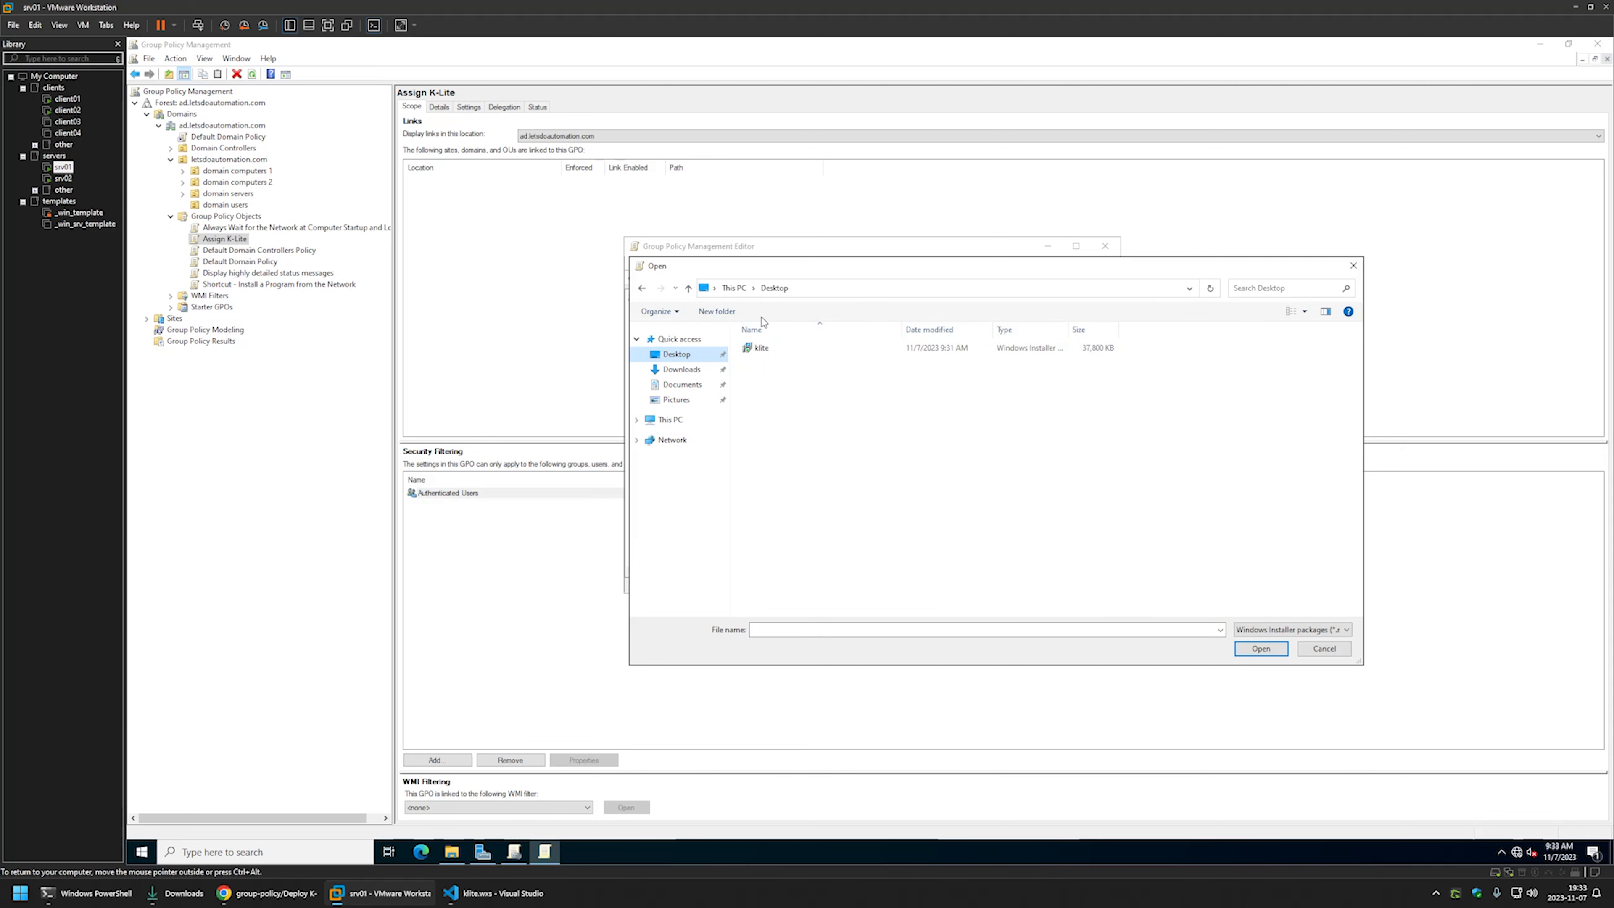
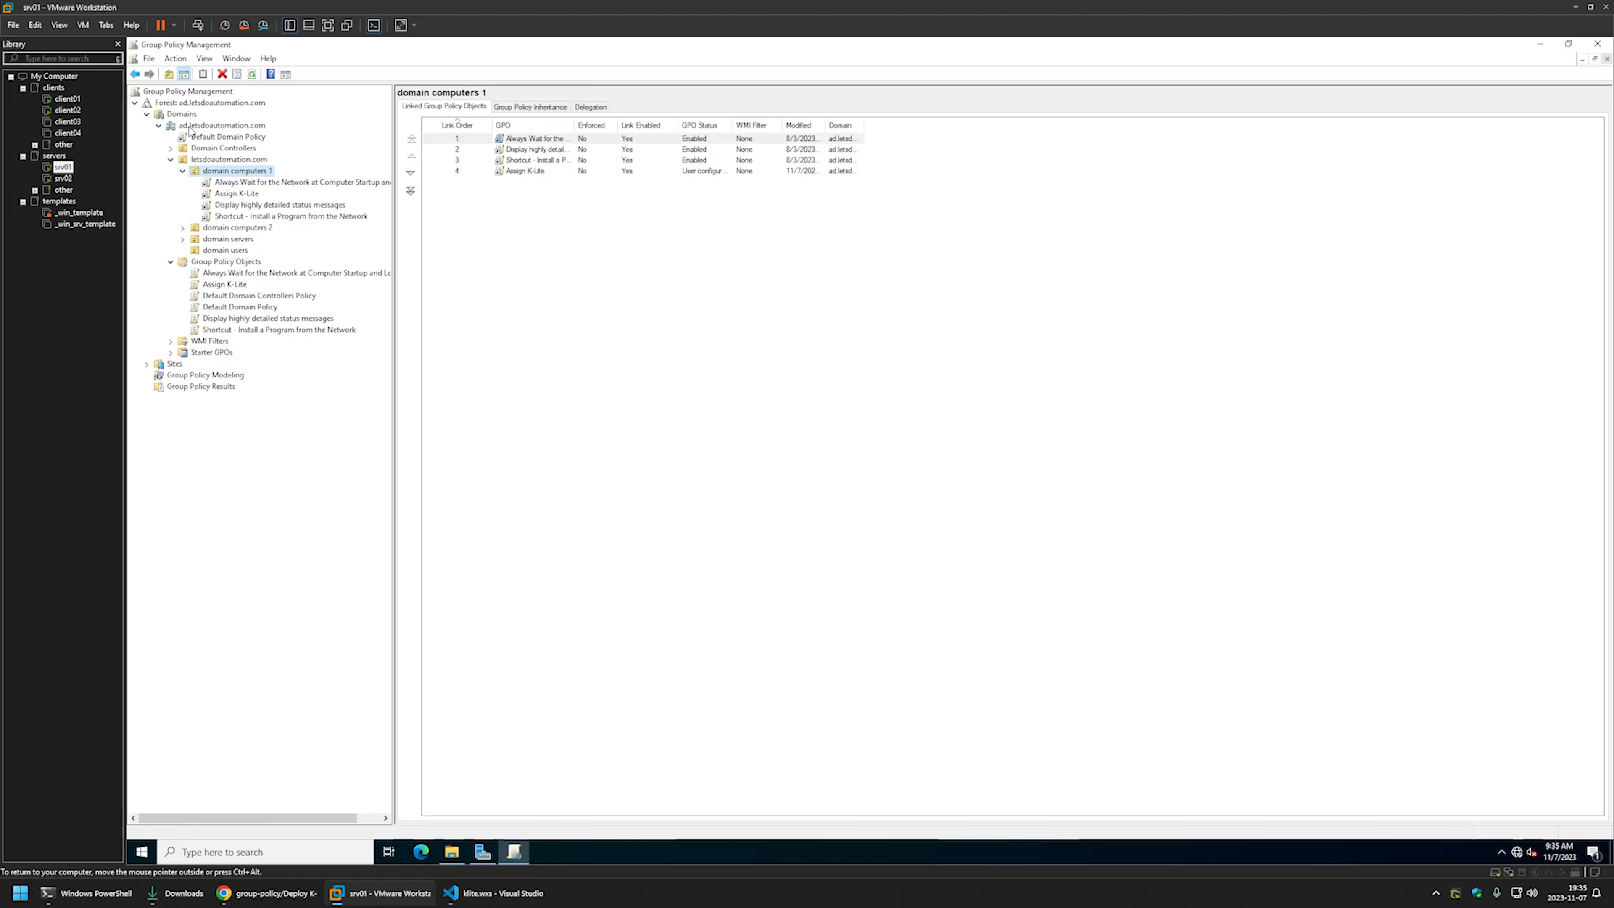
# Switch to the client01 virtual machine and run gpupdate in Command Prompt.
pyautogui.click(67, 98)
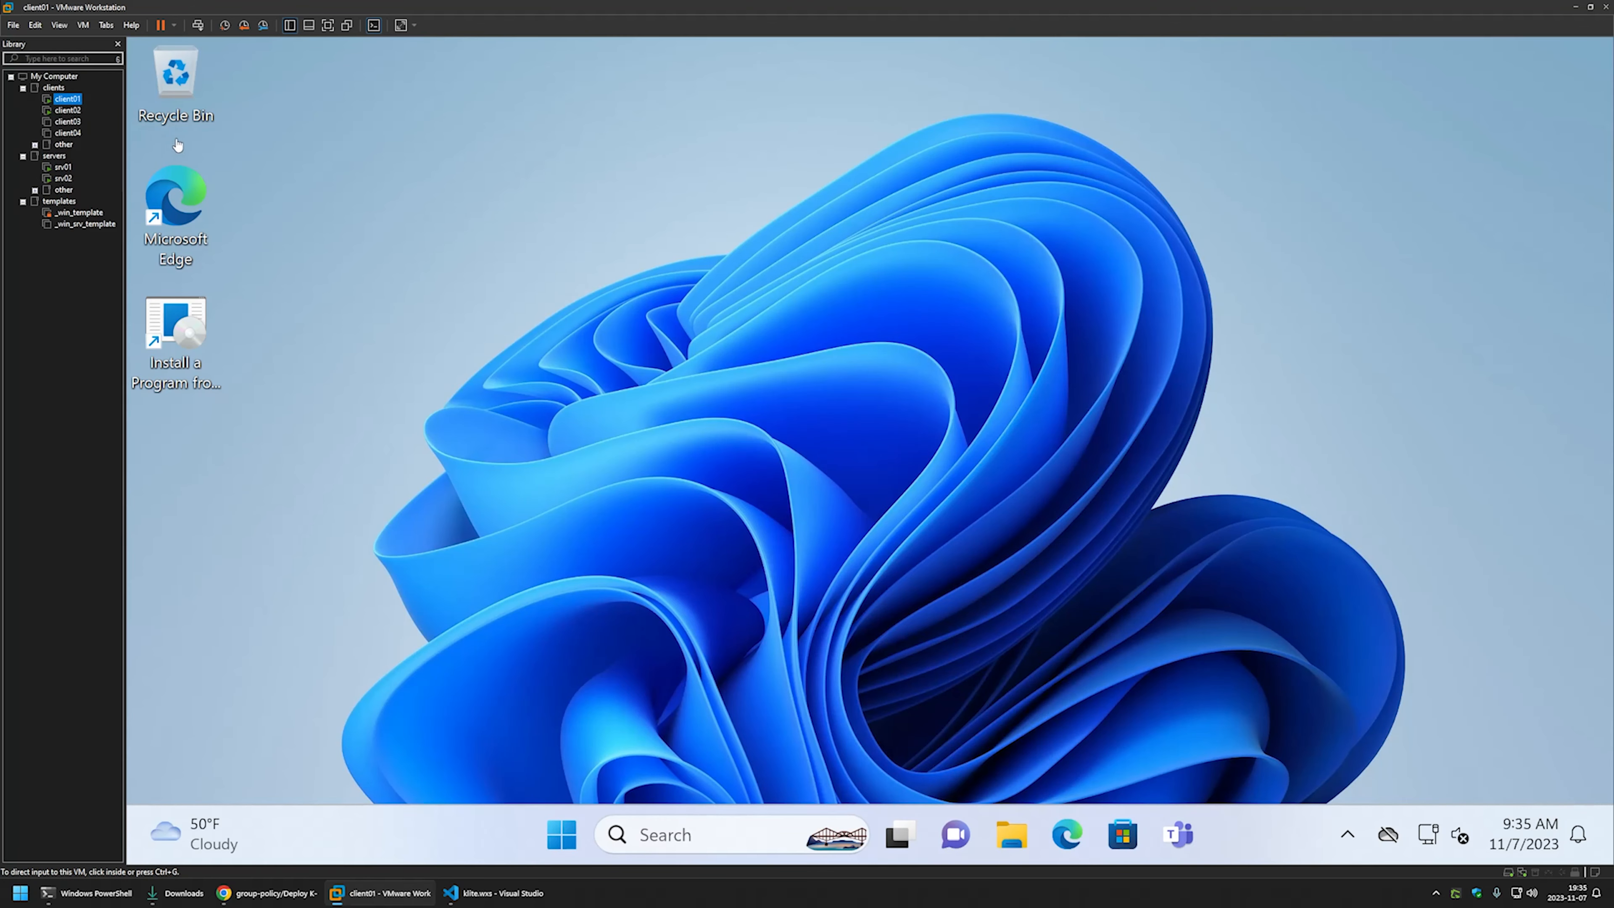
pyautogui.click(617, 315)
pyautogui.press('super')
pyautogui.write('cmd')
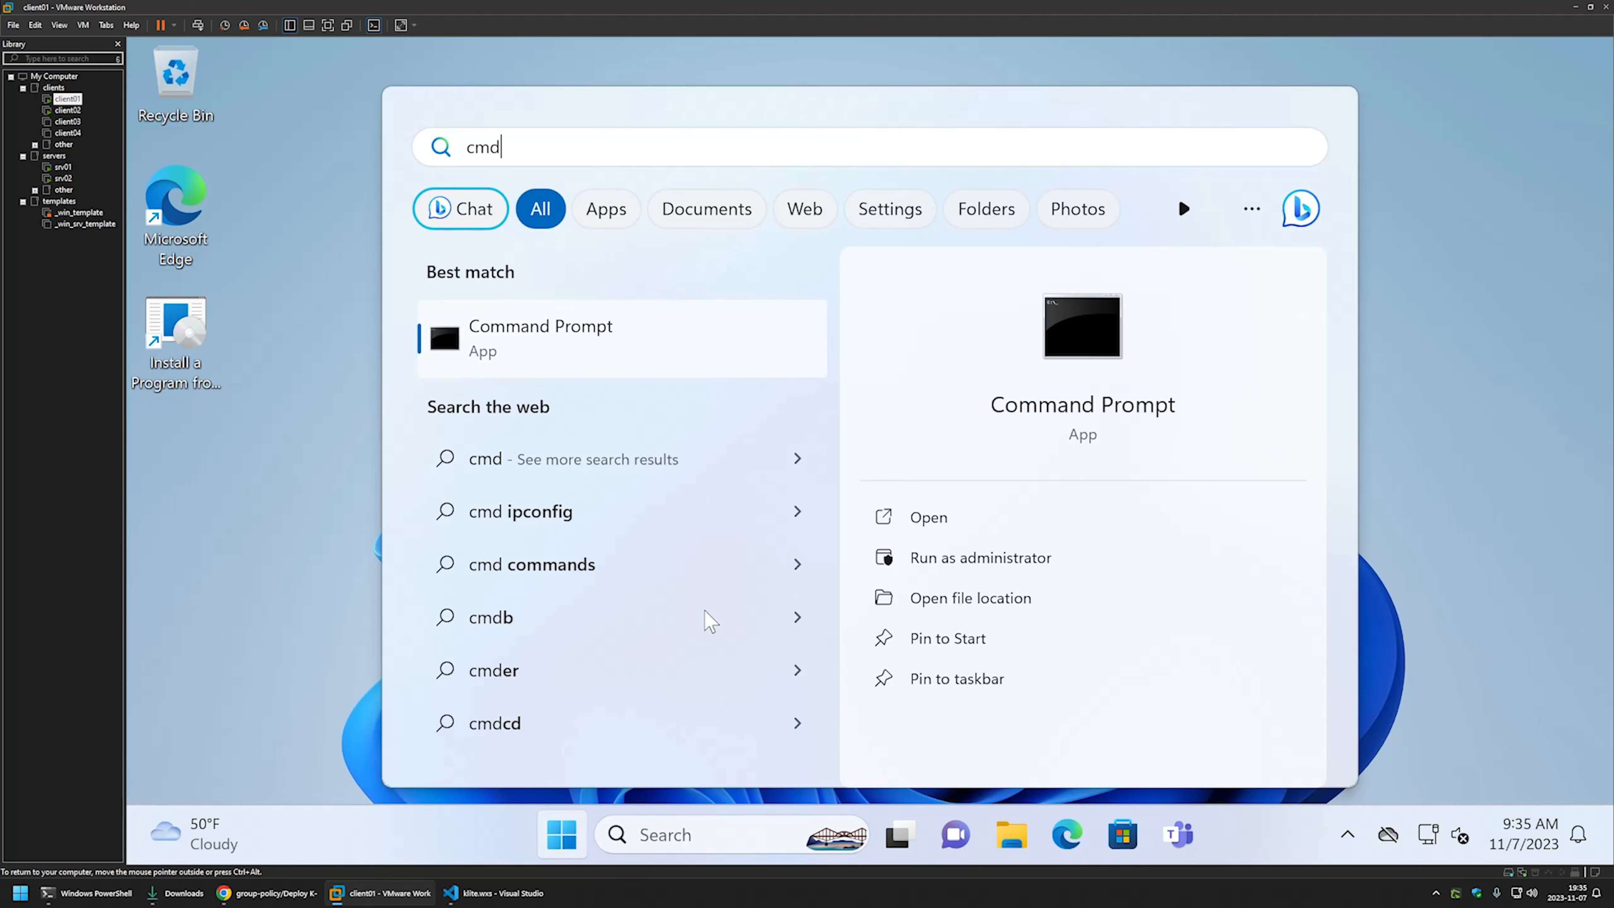
pyautogui.click(939, 518)
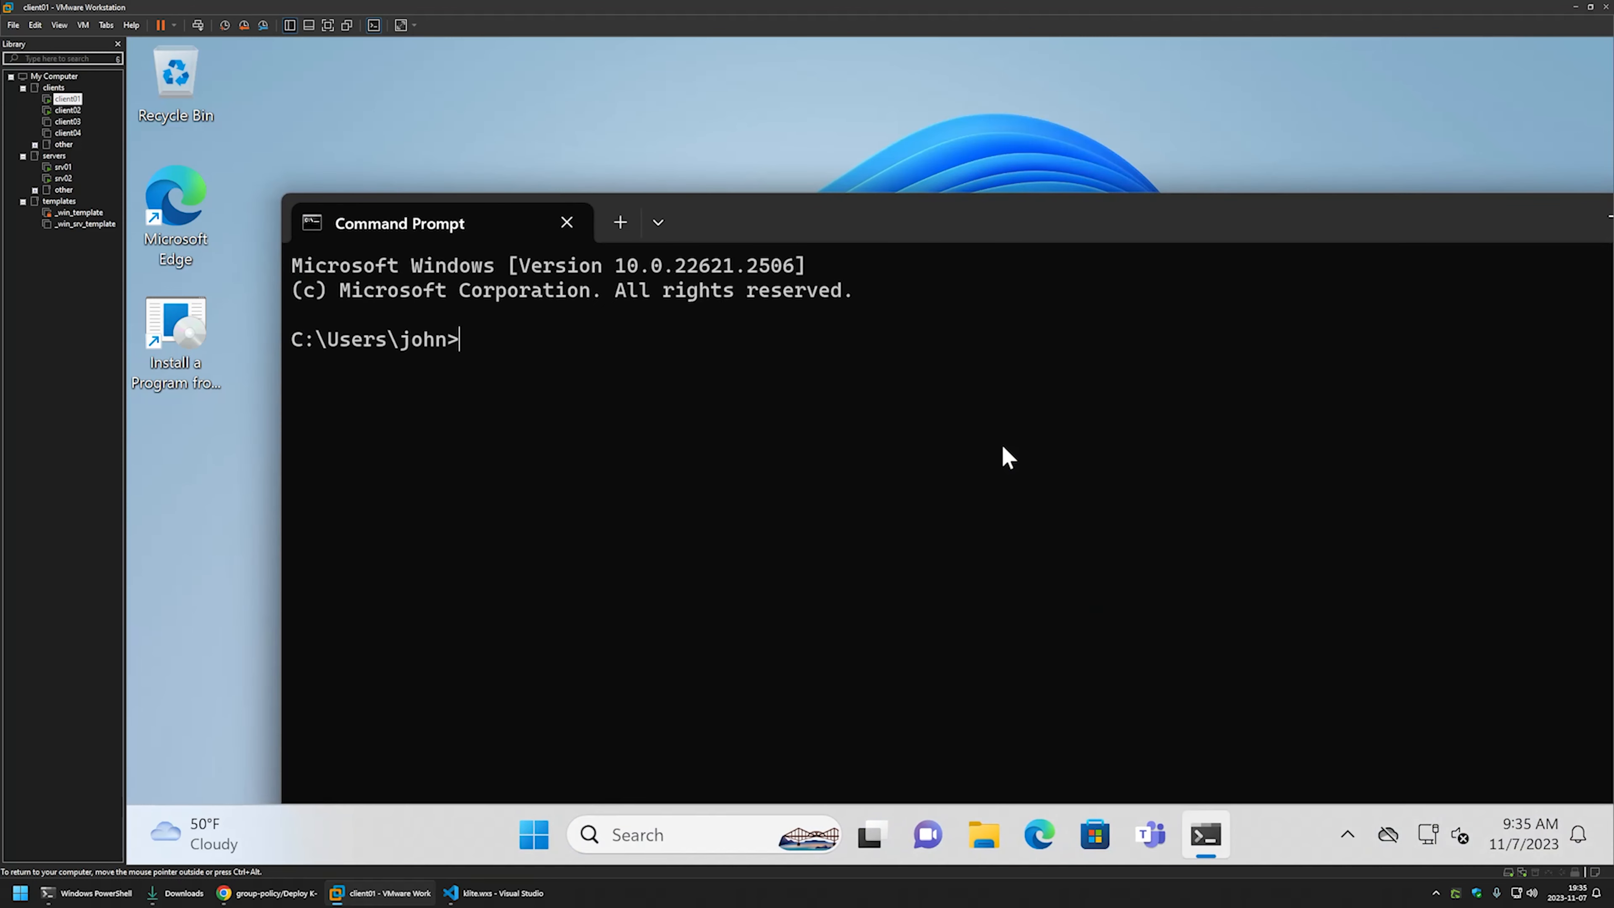
pyautogui.write('gpupdate')
pyautogui.press('Return')
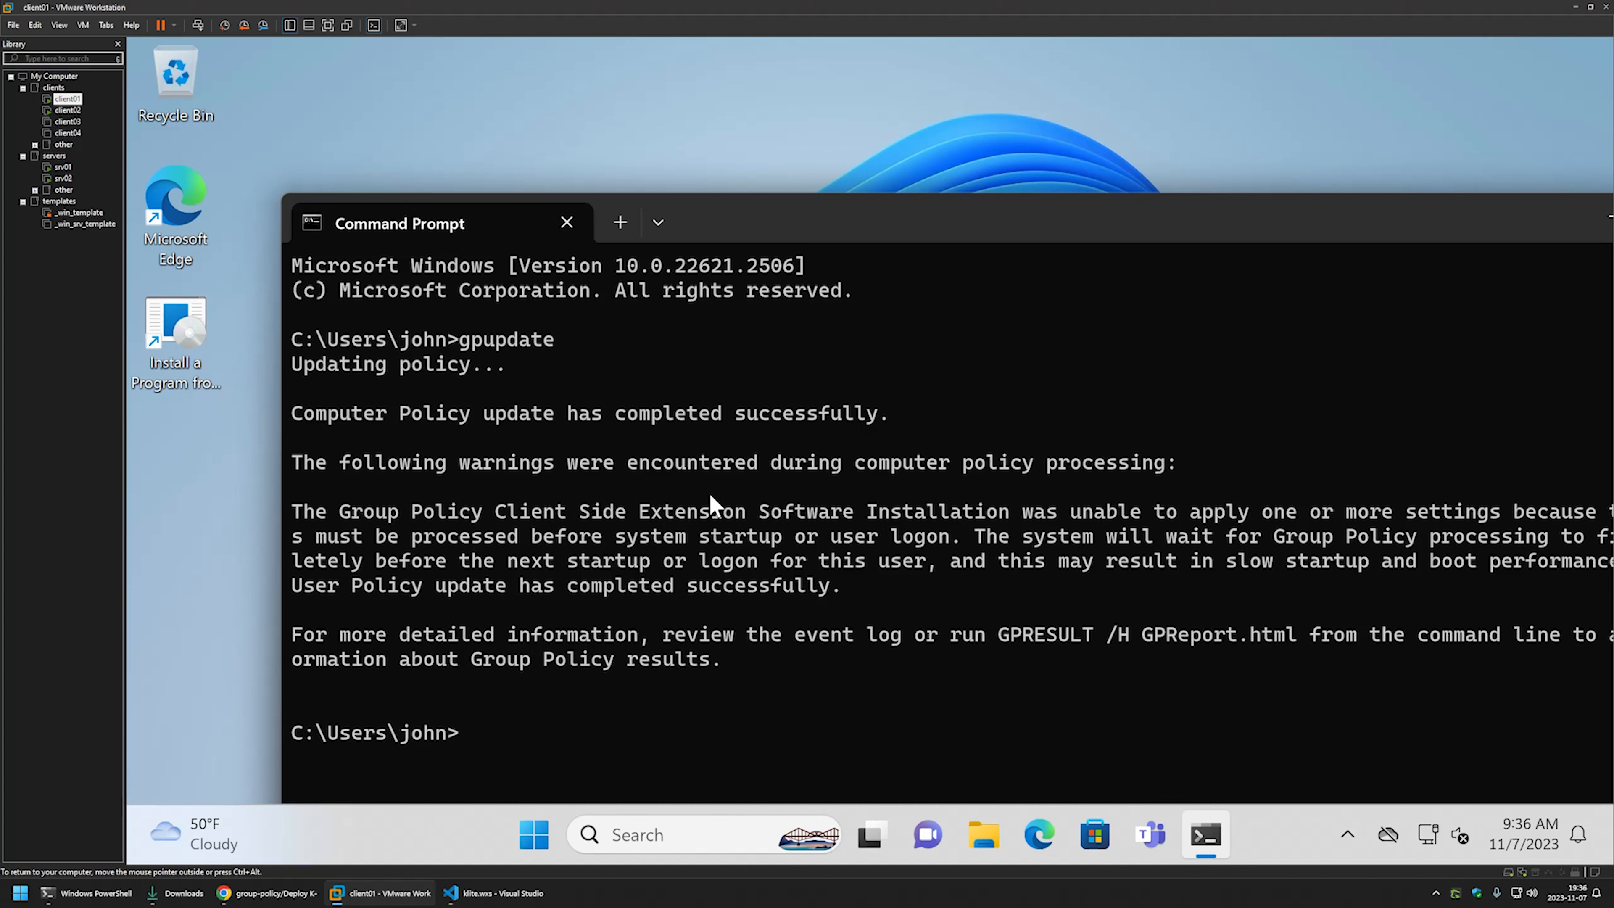
# Restart client01 immediately with the command shutdown -r -t 0.
pyautogui.write('shyto')
pyautogui.press('BackSpace')
pyautogui.press('BackSpace')
pyautogui.press('BackSpace')
pyautogui.write('utdown -r ')
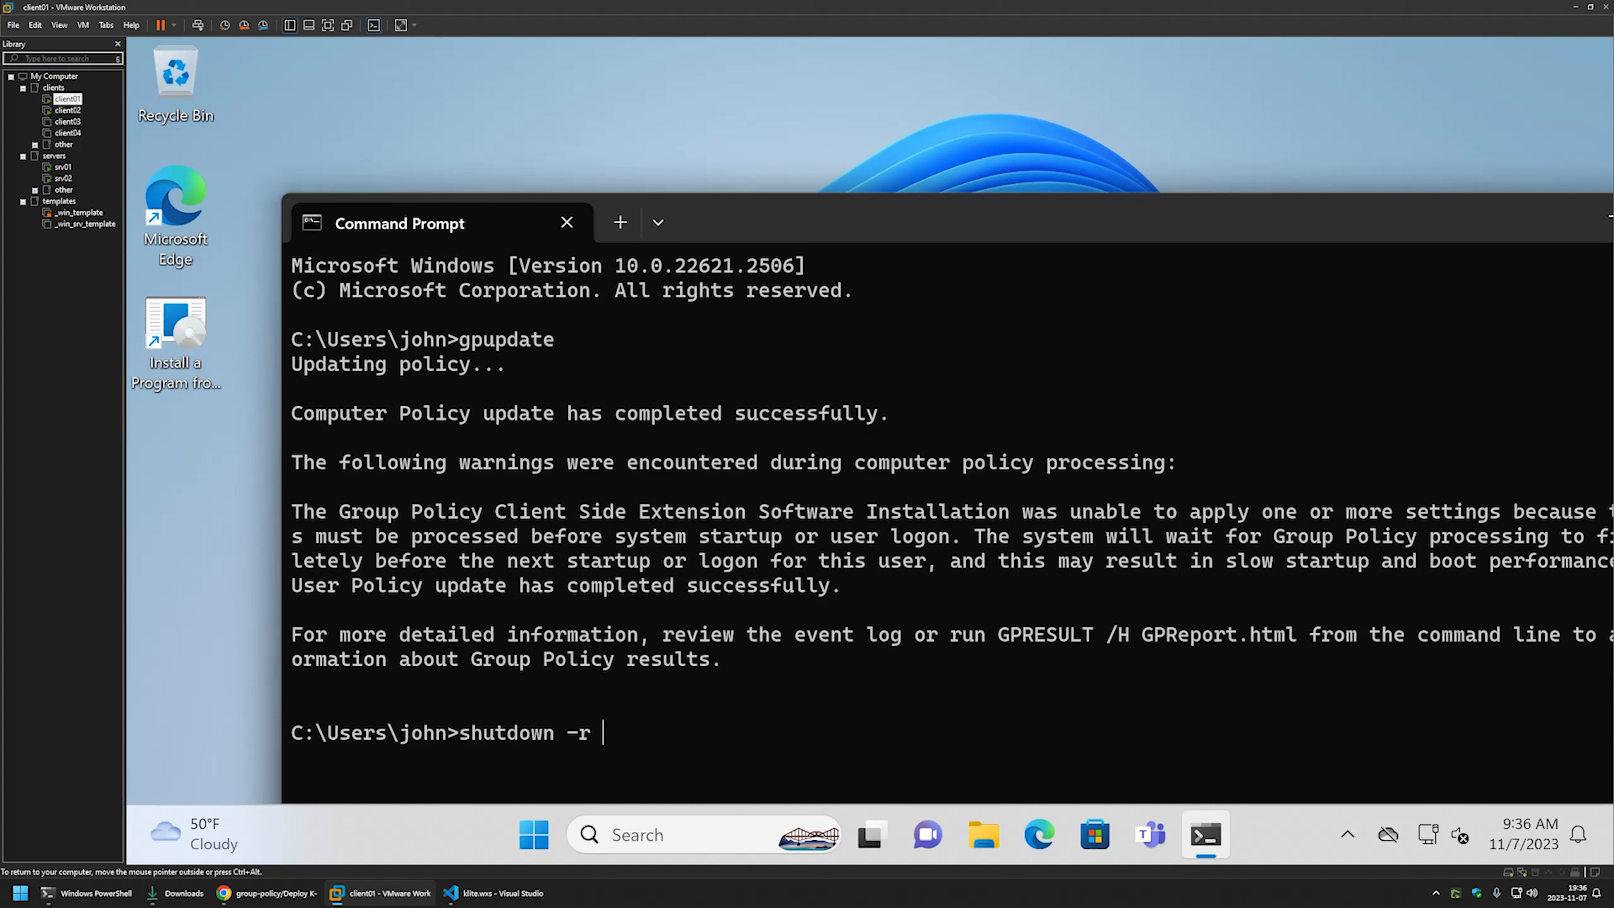
pyautogui.write('-t 0')
pyautogui.press('Return')
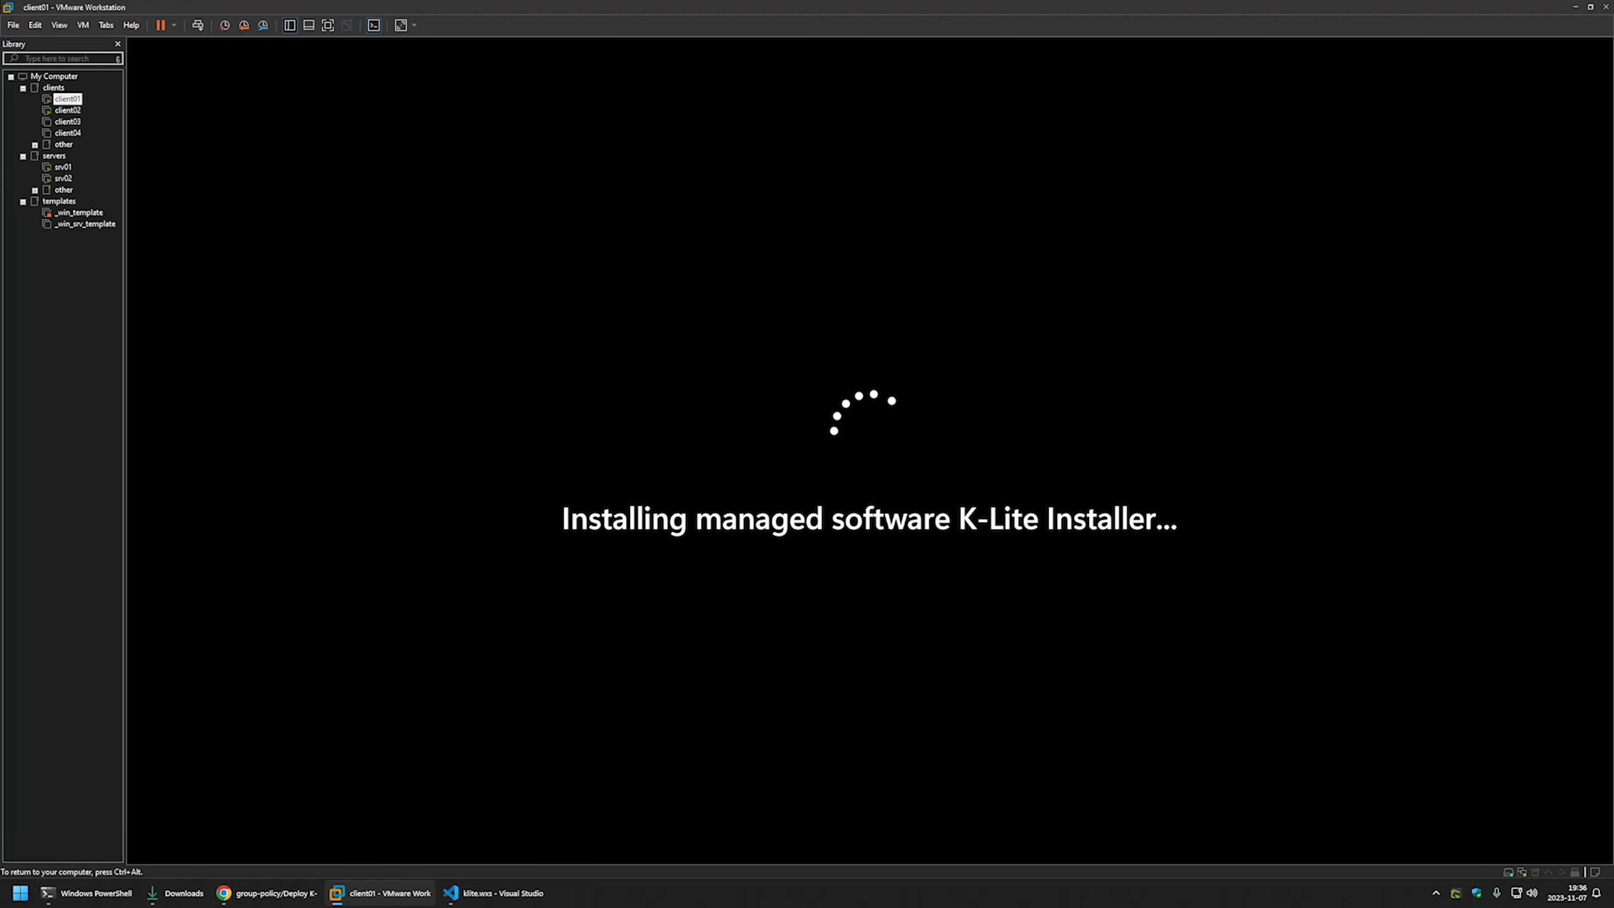
# Sign in to client01 again by entering the account password.
pyautogui.click(879, 505)
pyautogui.write('•••••••')
pyautogui.press('Return')
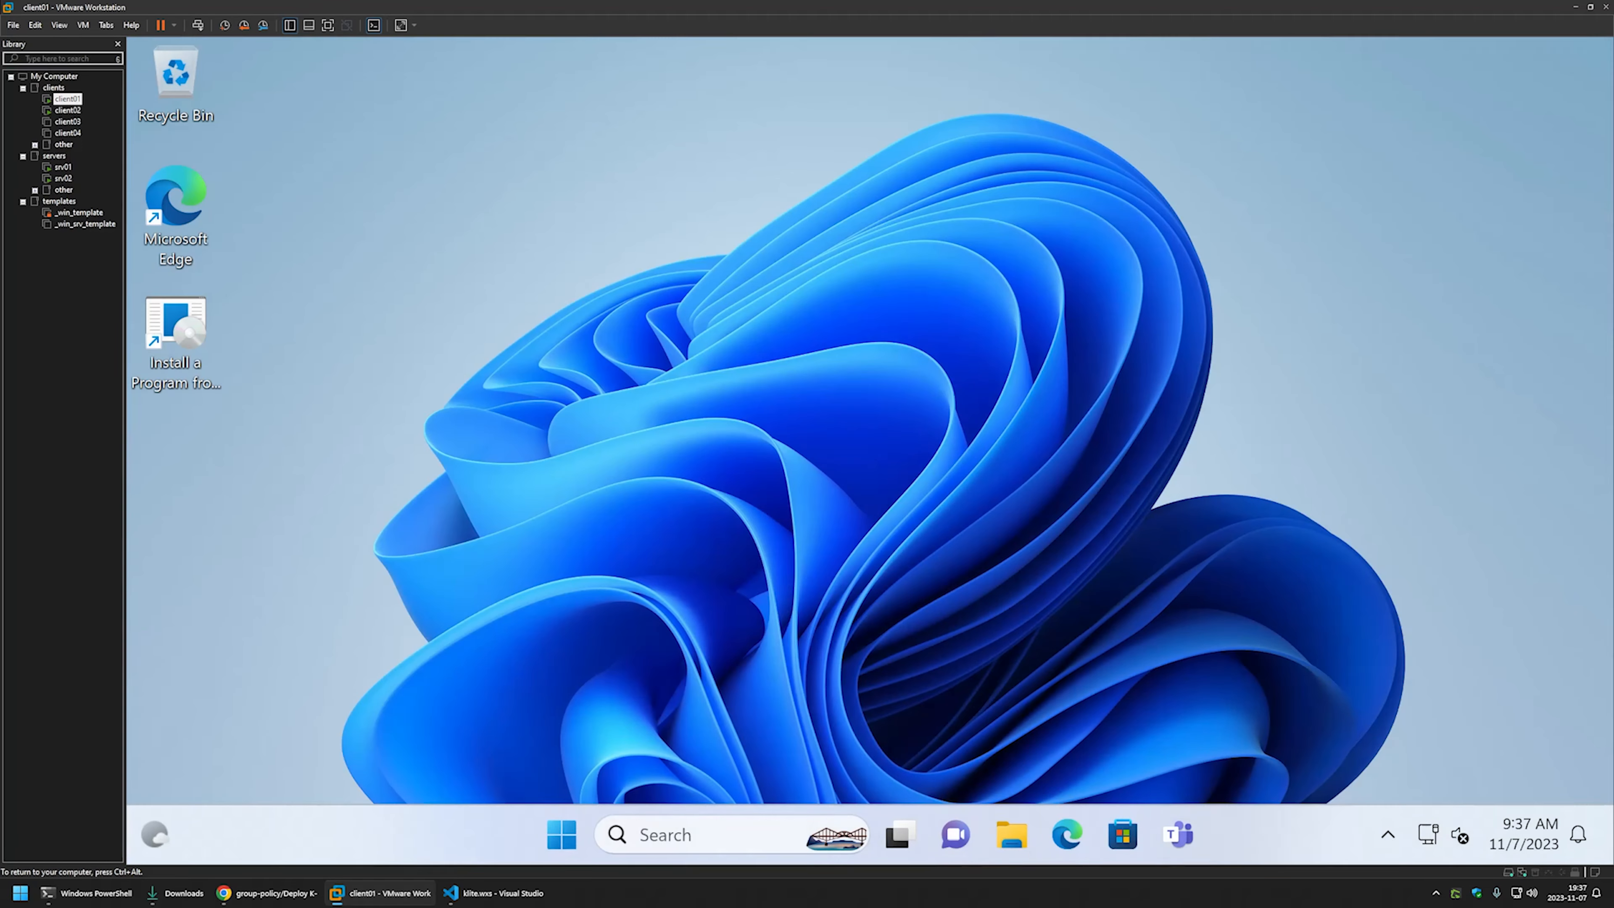
# Examine the publisher, install date, size and version of K-Lite Installer and K-Lite Codec Pack in Programs and Features.
pyautogui.click(718, 357)
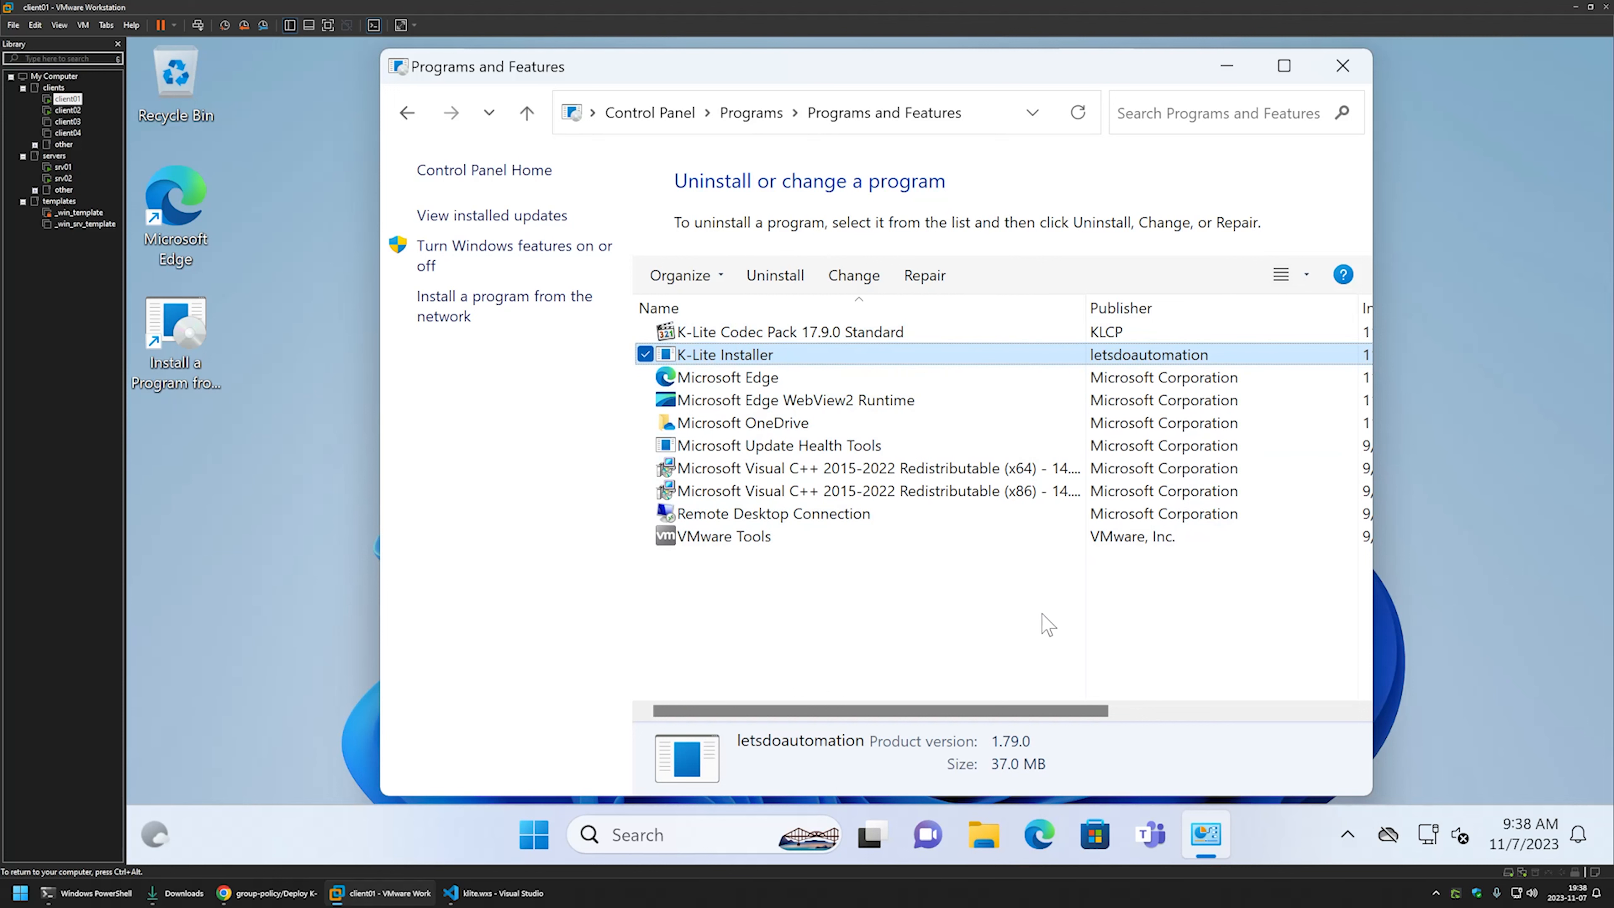
pyautogui.click(890, 491)
pyautogui.click(1153, 355)
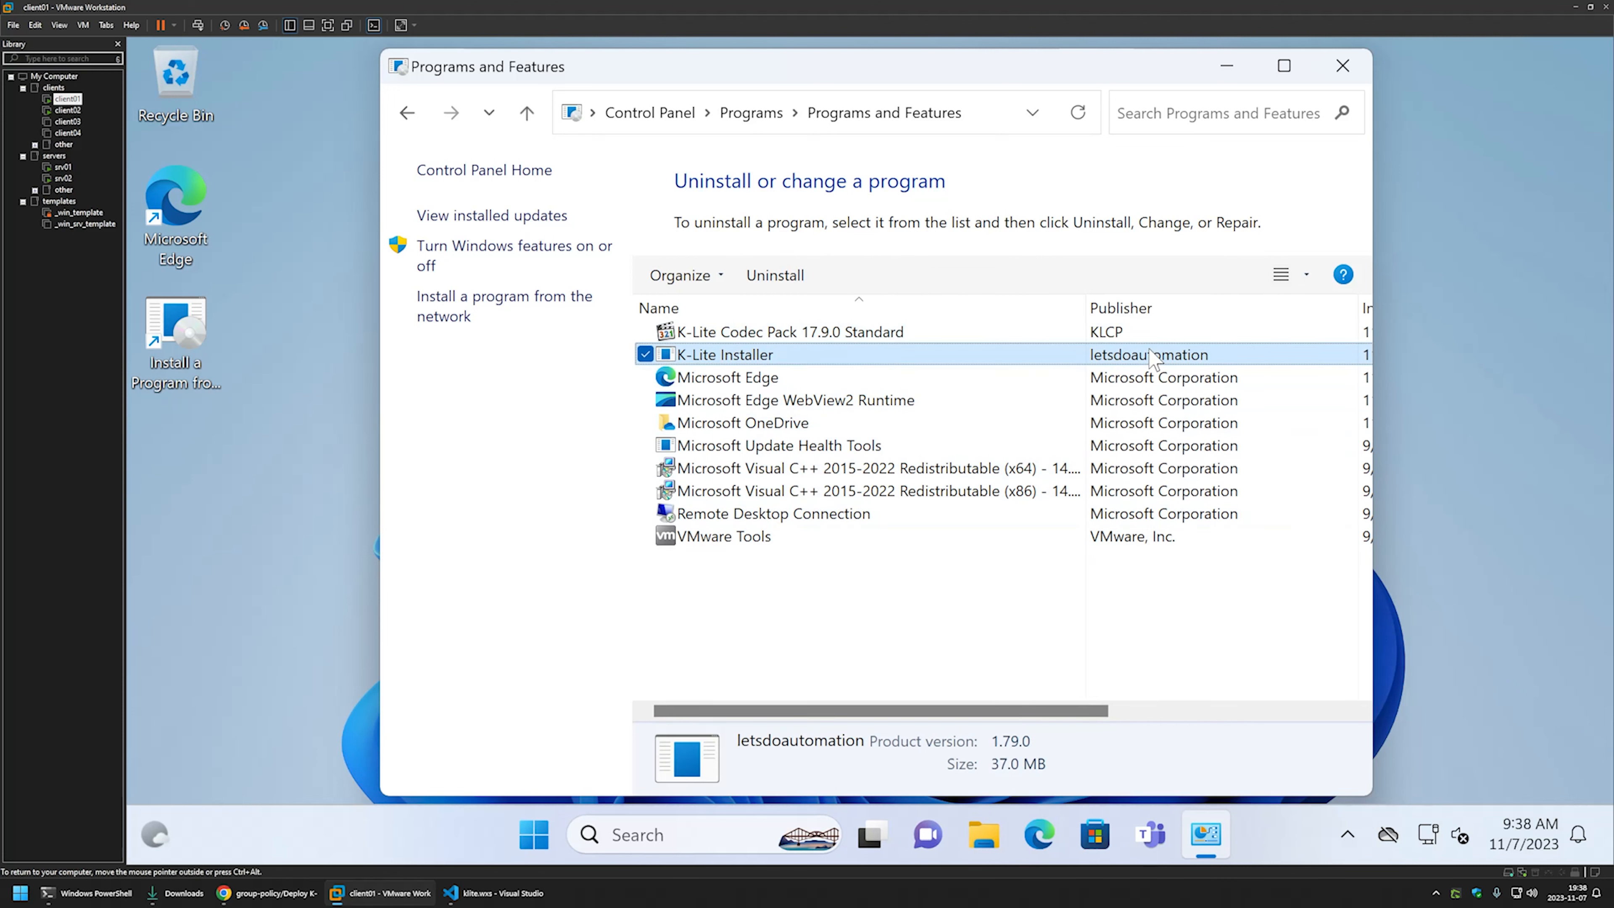
pyautogui.hscroll(2, 1153, 356)
pyautogui.hscroll(8, 1153, 356)
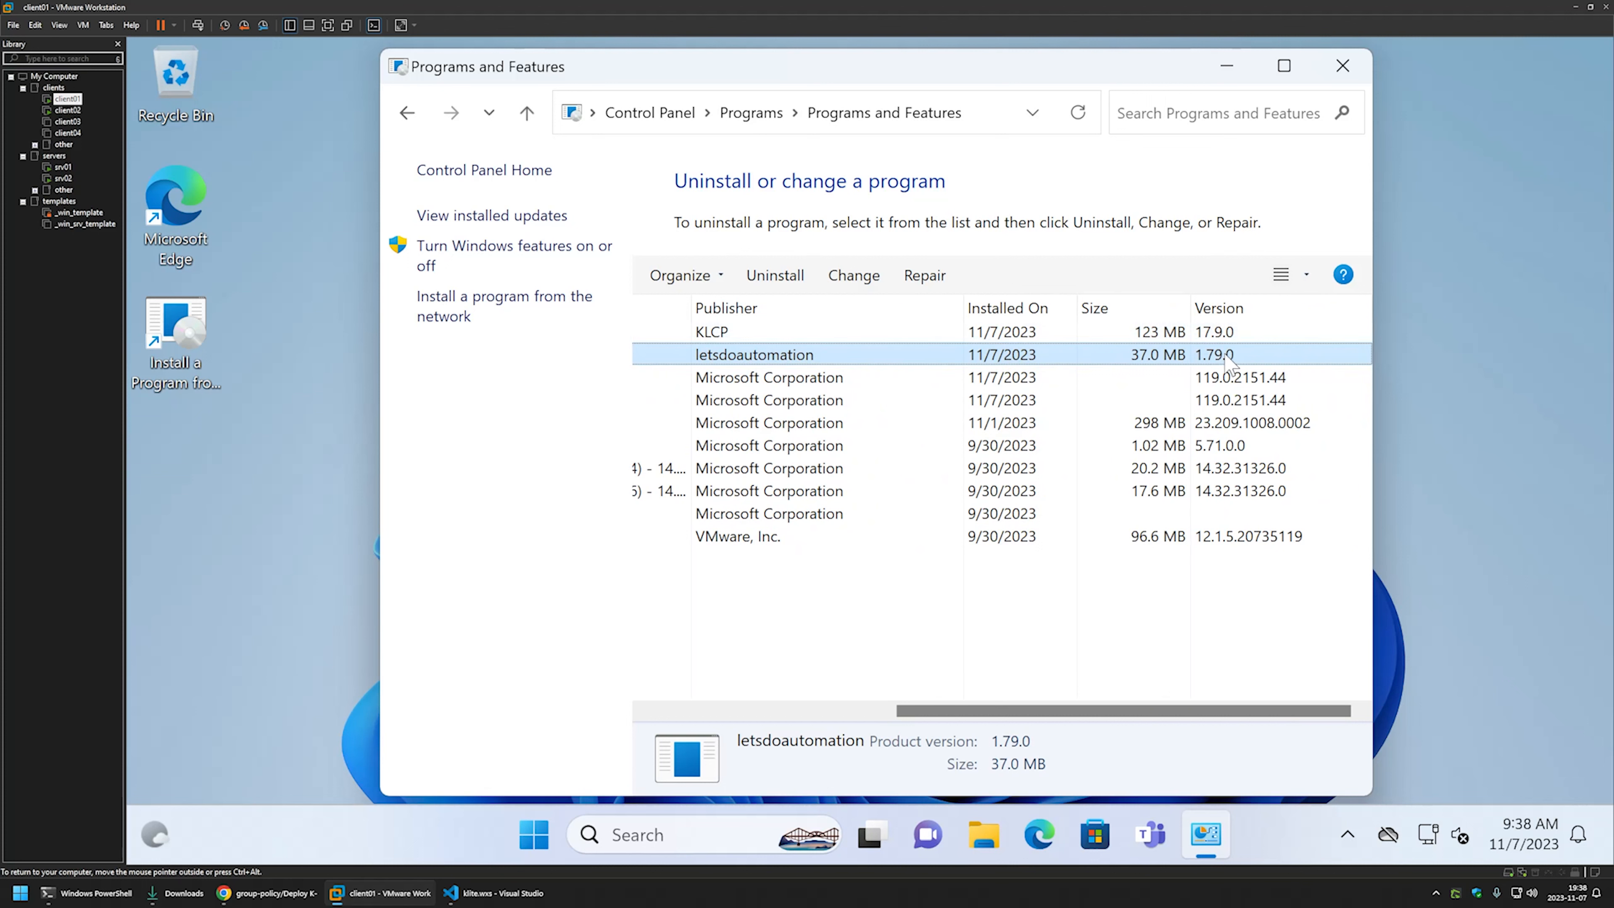
pyautogui.hscroll(-5, 1017, 349)
pyautogui.click(900, 332)
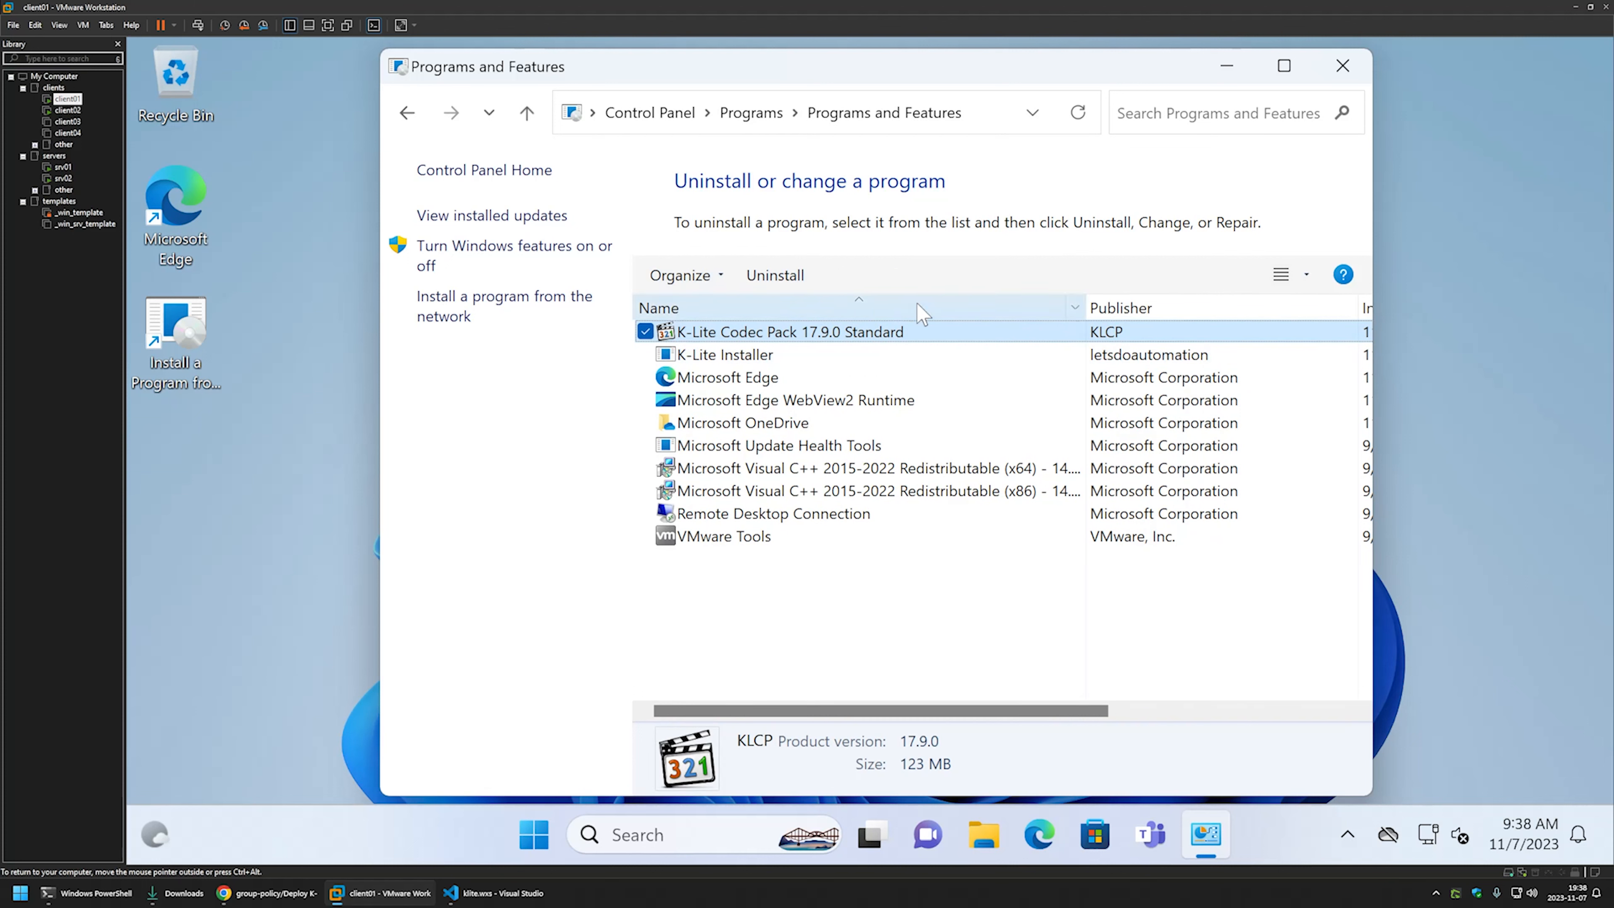
pyautogui.click(699, 354)
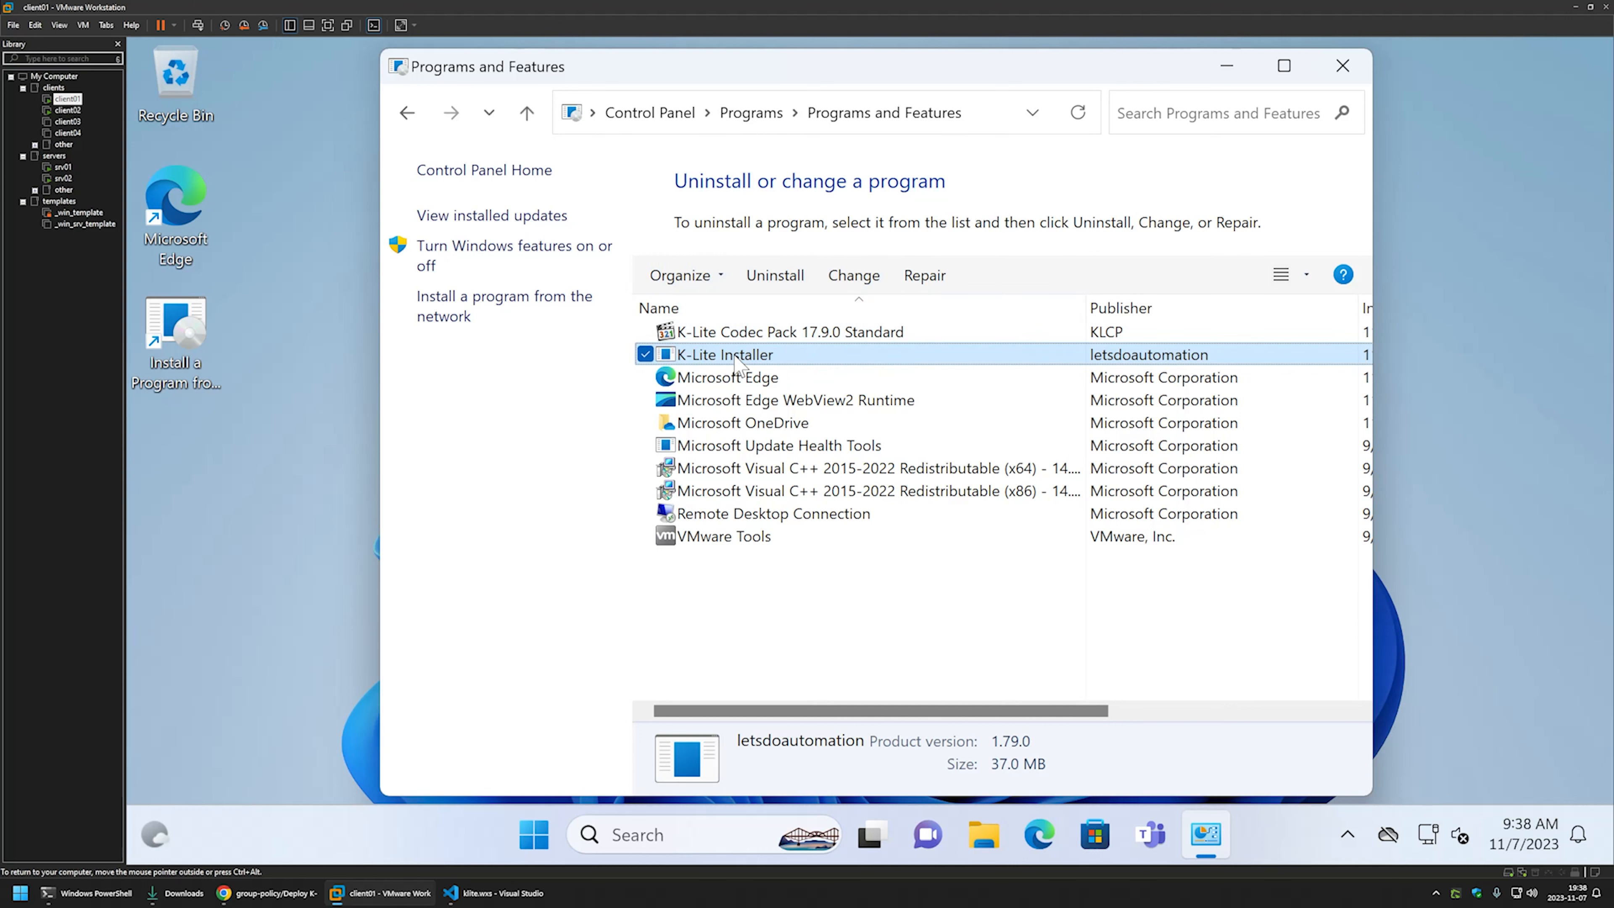
pyautogui.click(758, 333)
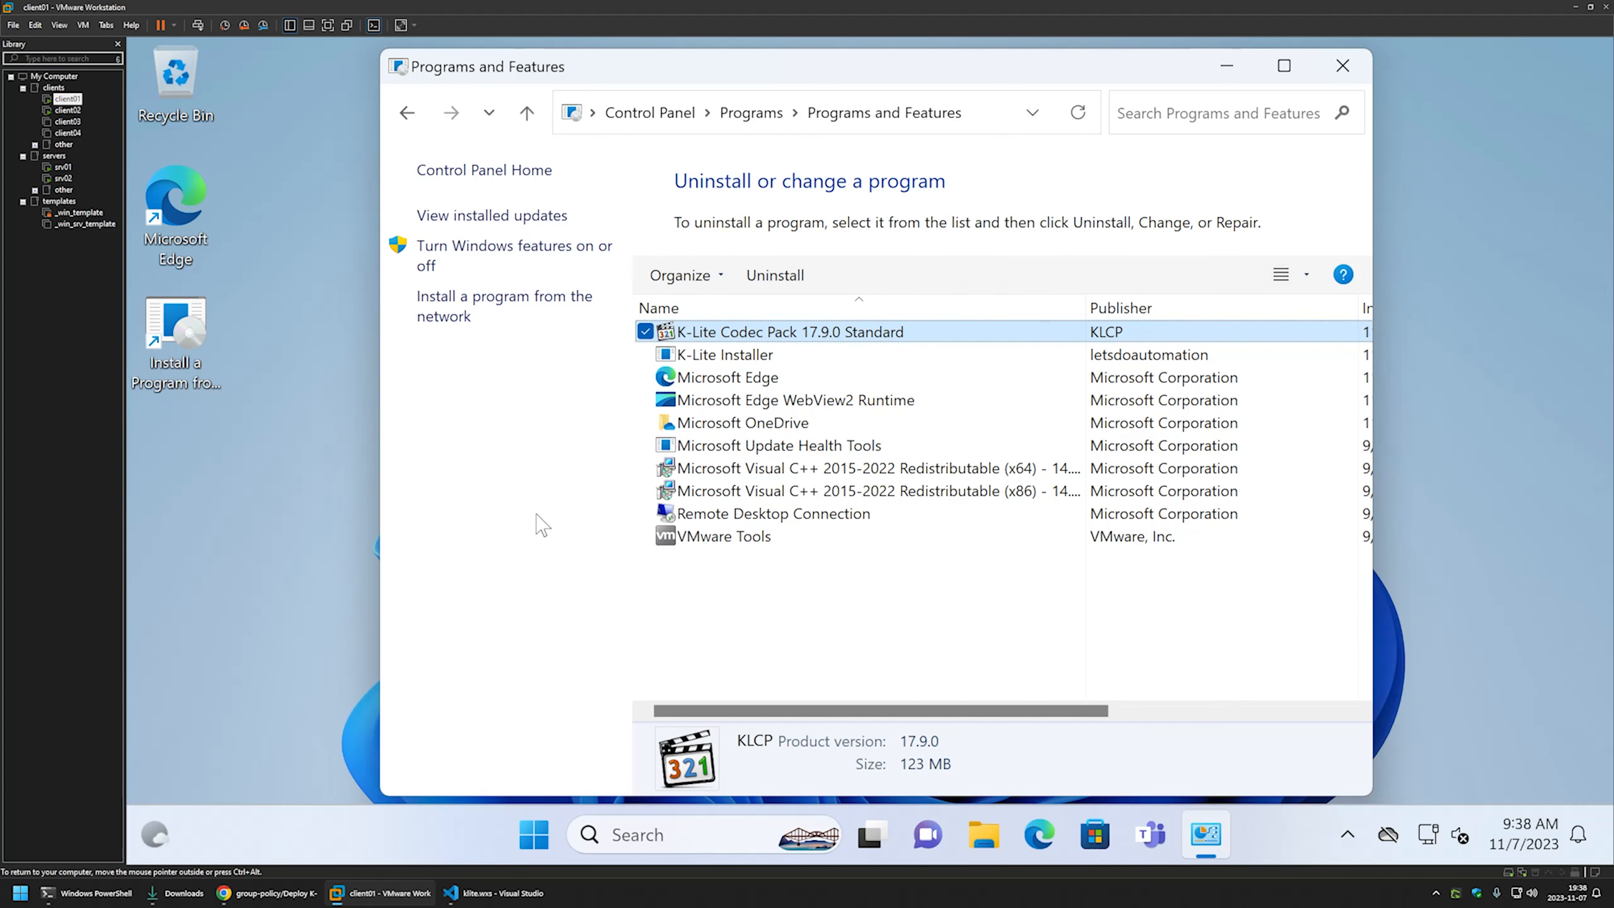
# Look for the K-Lite programs among the installed applications on client01.
pyautogui.click(529, 814)
pyautogui.click(1142, 234)
pyautogui.scroll(-5, 870, 445)
pyautogui.click(871, 382)
pyautogui.click(868, 419)
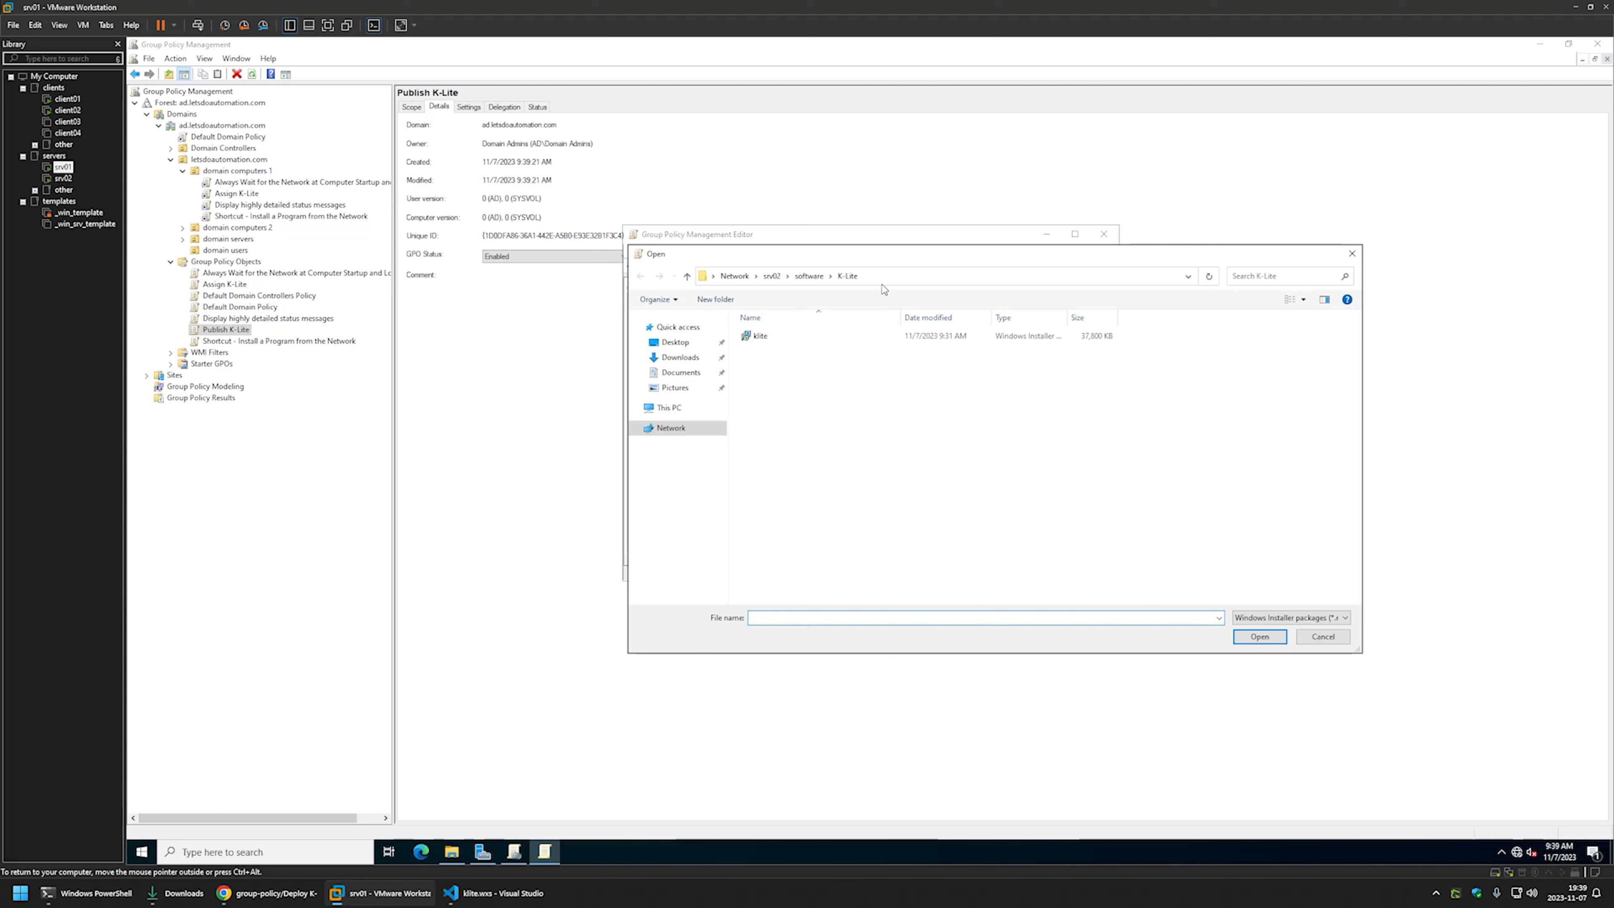
# Choose klite from \\srv02\software\K-Lite as the package to deploy through the Publish K-Lite policy.
pyautogui.click(887, 280)
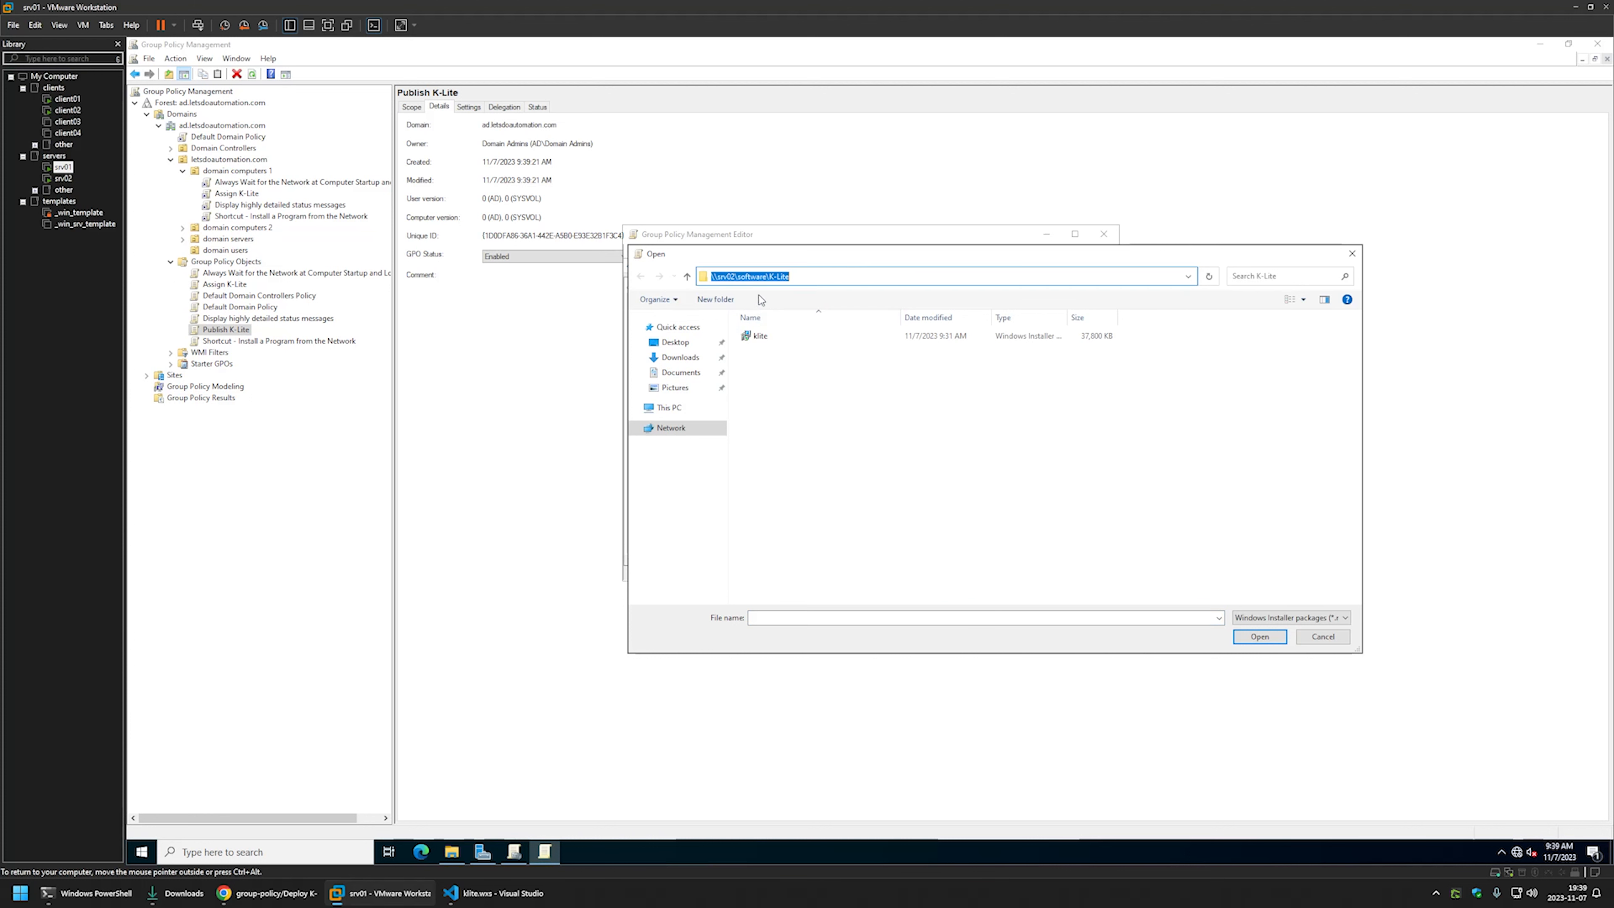
pyautogui.doubleClick(760, 336)
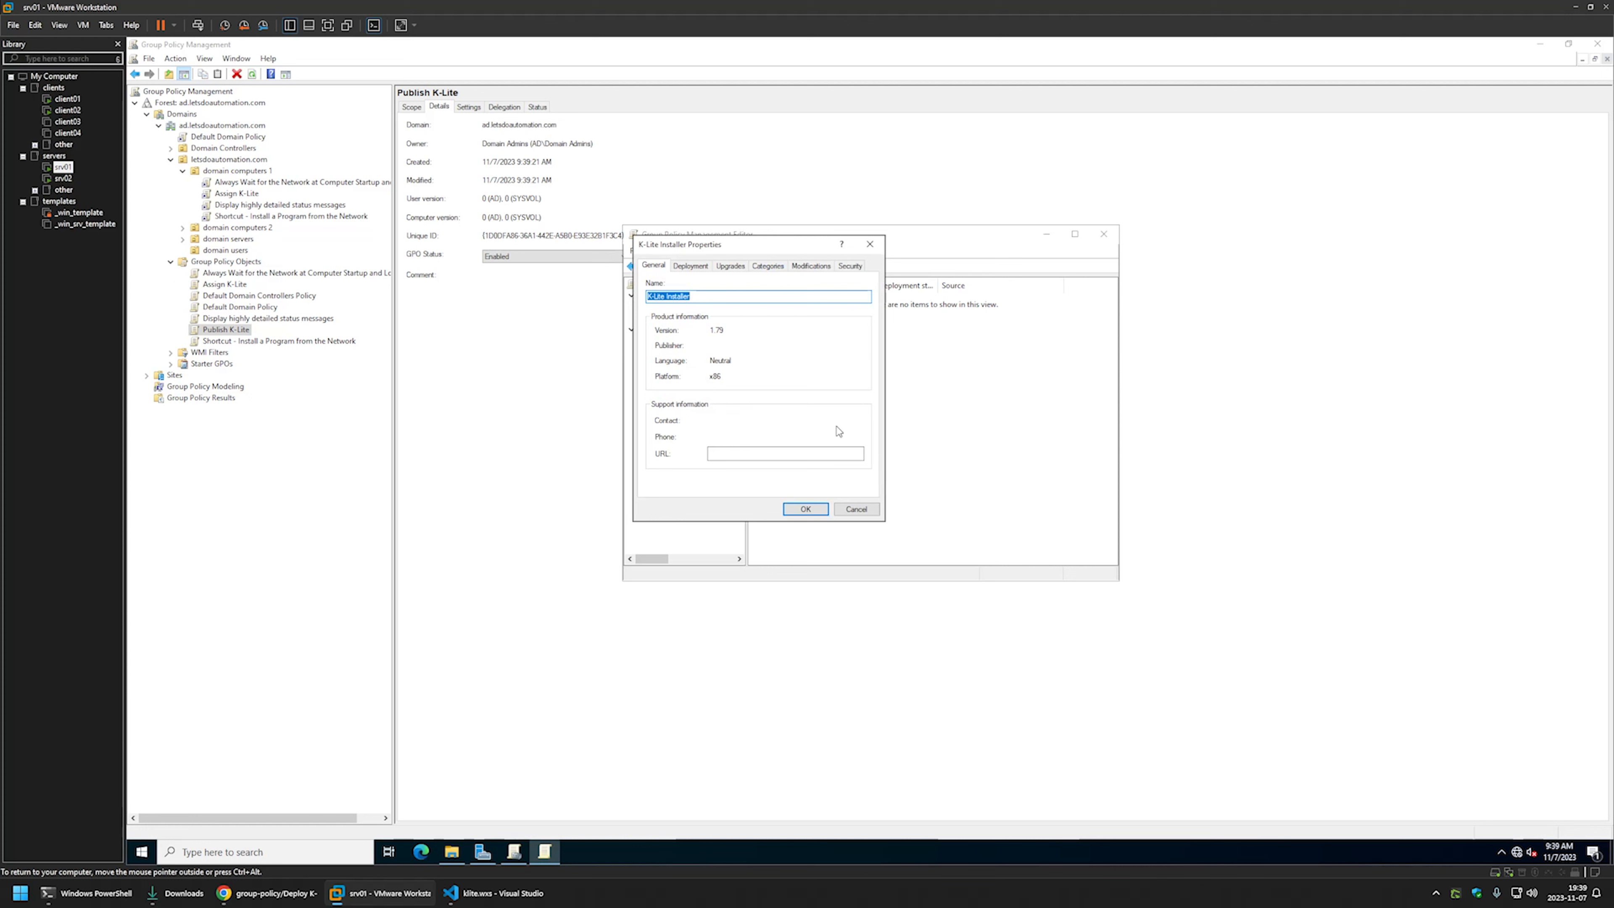
# Set the K-Lite Installer package's installation user interface option to Basic, save its deployment properties and close the policy editor.
pyautogui.click(690, 265)
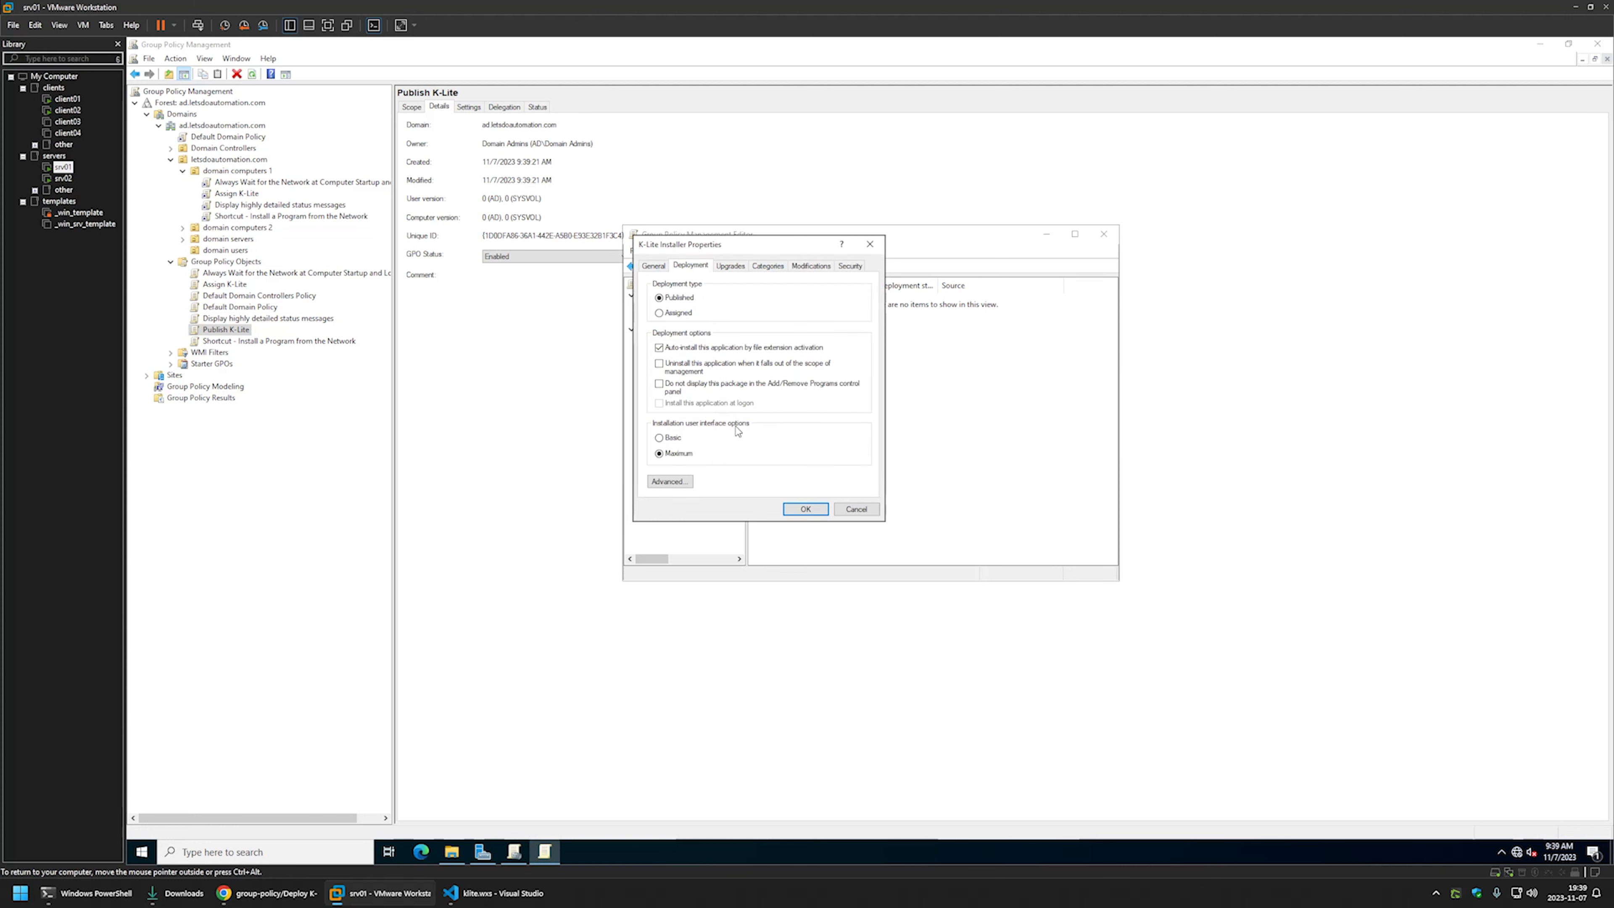
pyautogui.click(660, 438)
pyautogui.click(804, 509)
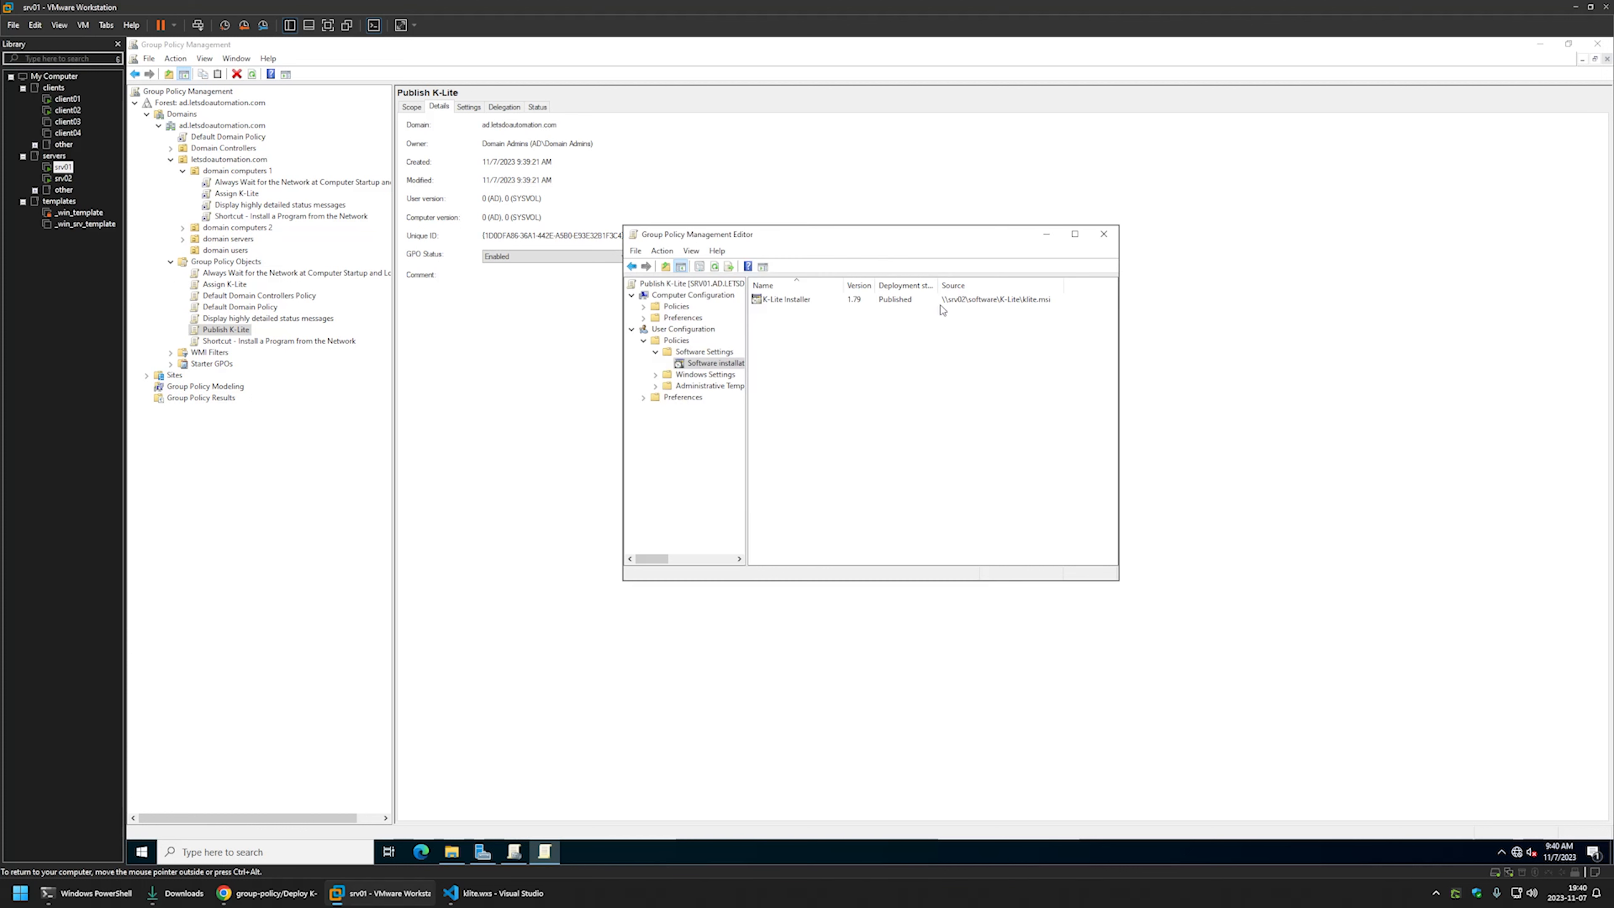
pyautogui.click(1104, 235)
# Set the GPO status of the Publish K-Lite policy to computer configuration settings disabled.
pyautogui.click(226, 330)
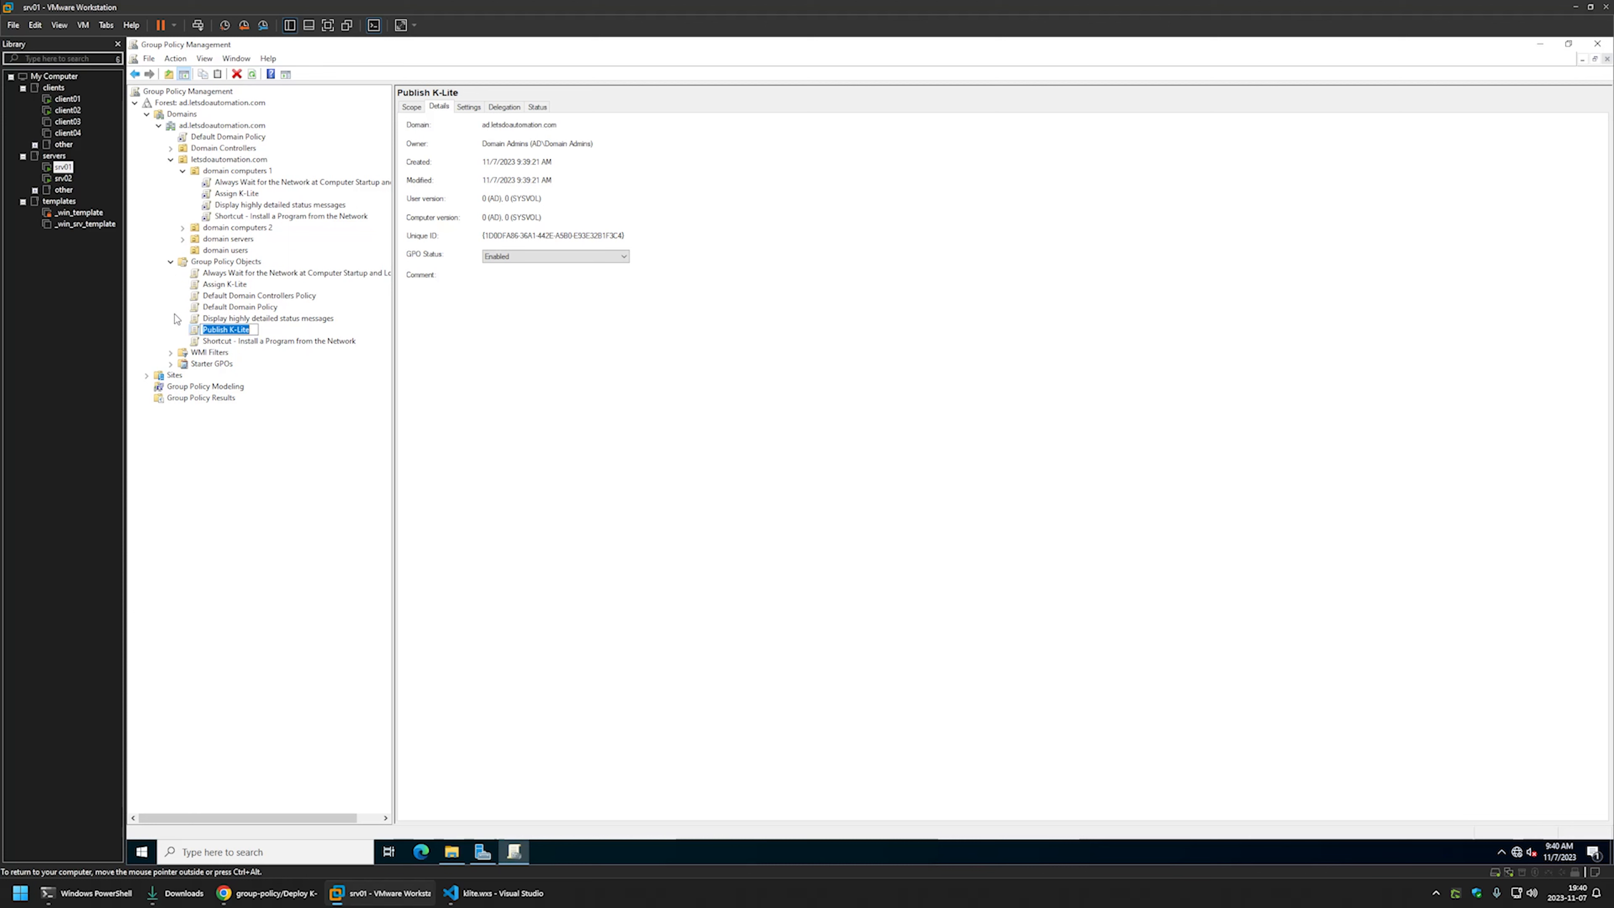
pyautogui.click(430, 281)
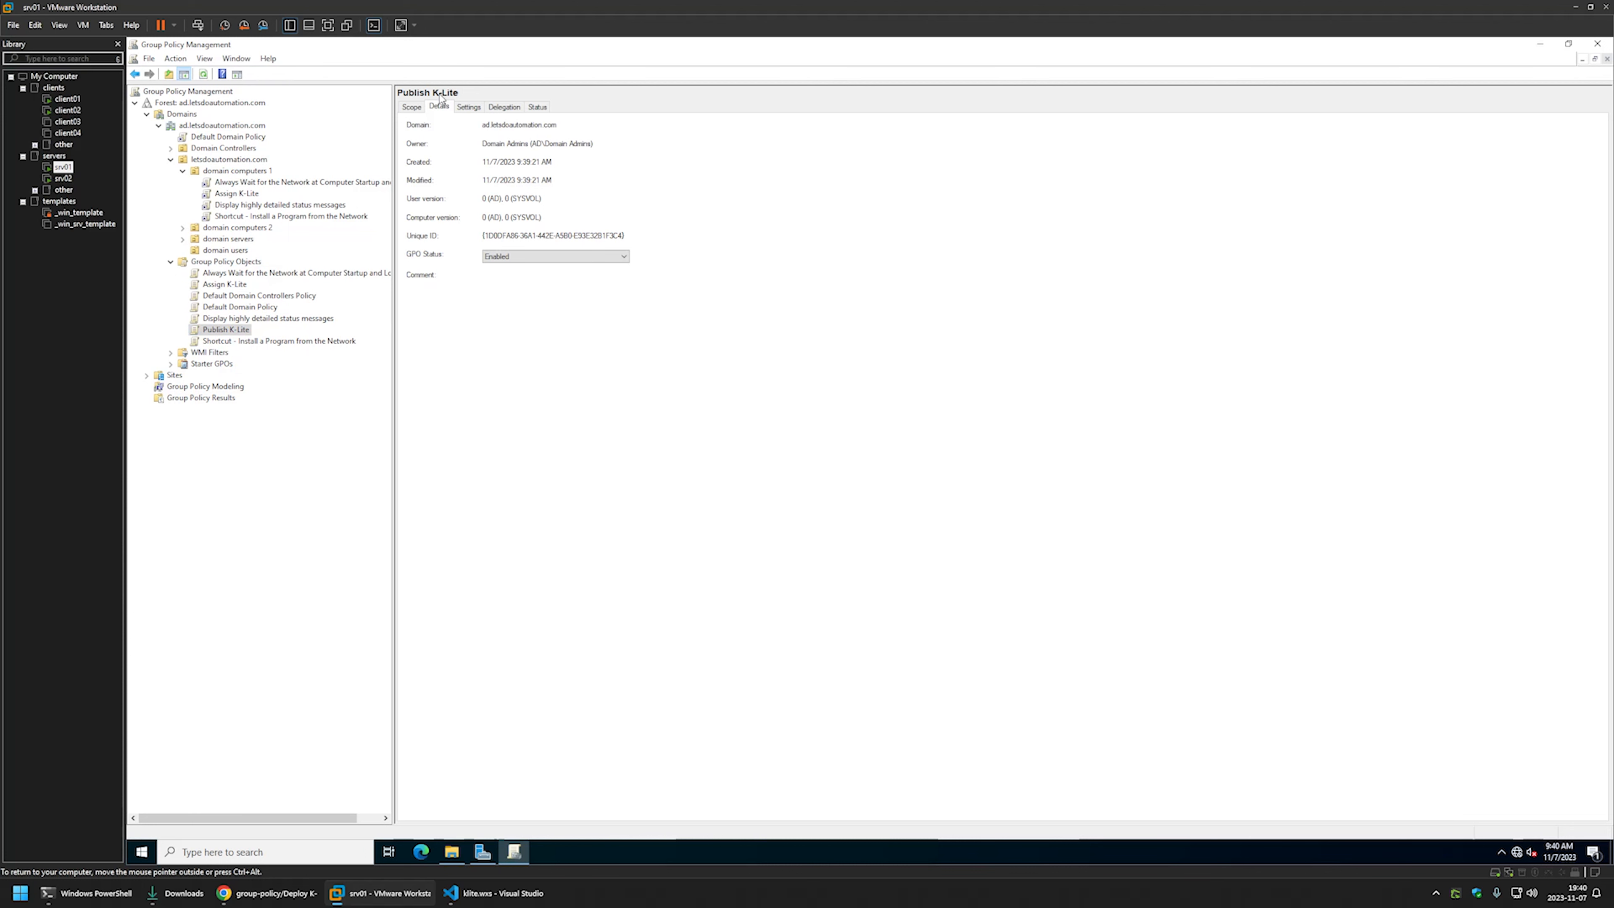
pyautogui.click(555, 256)
pyautogui.click(530, 284)
pyautogui.click(898, 469)
# Link the Publish K-Lite policy to the domain users organizational unit and expand that unit.
pyautogui.click(223, 250)
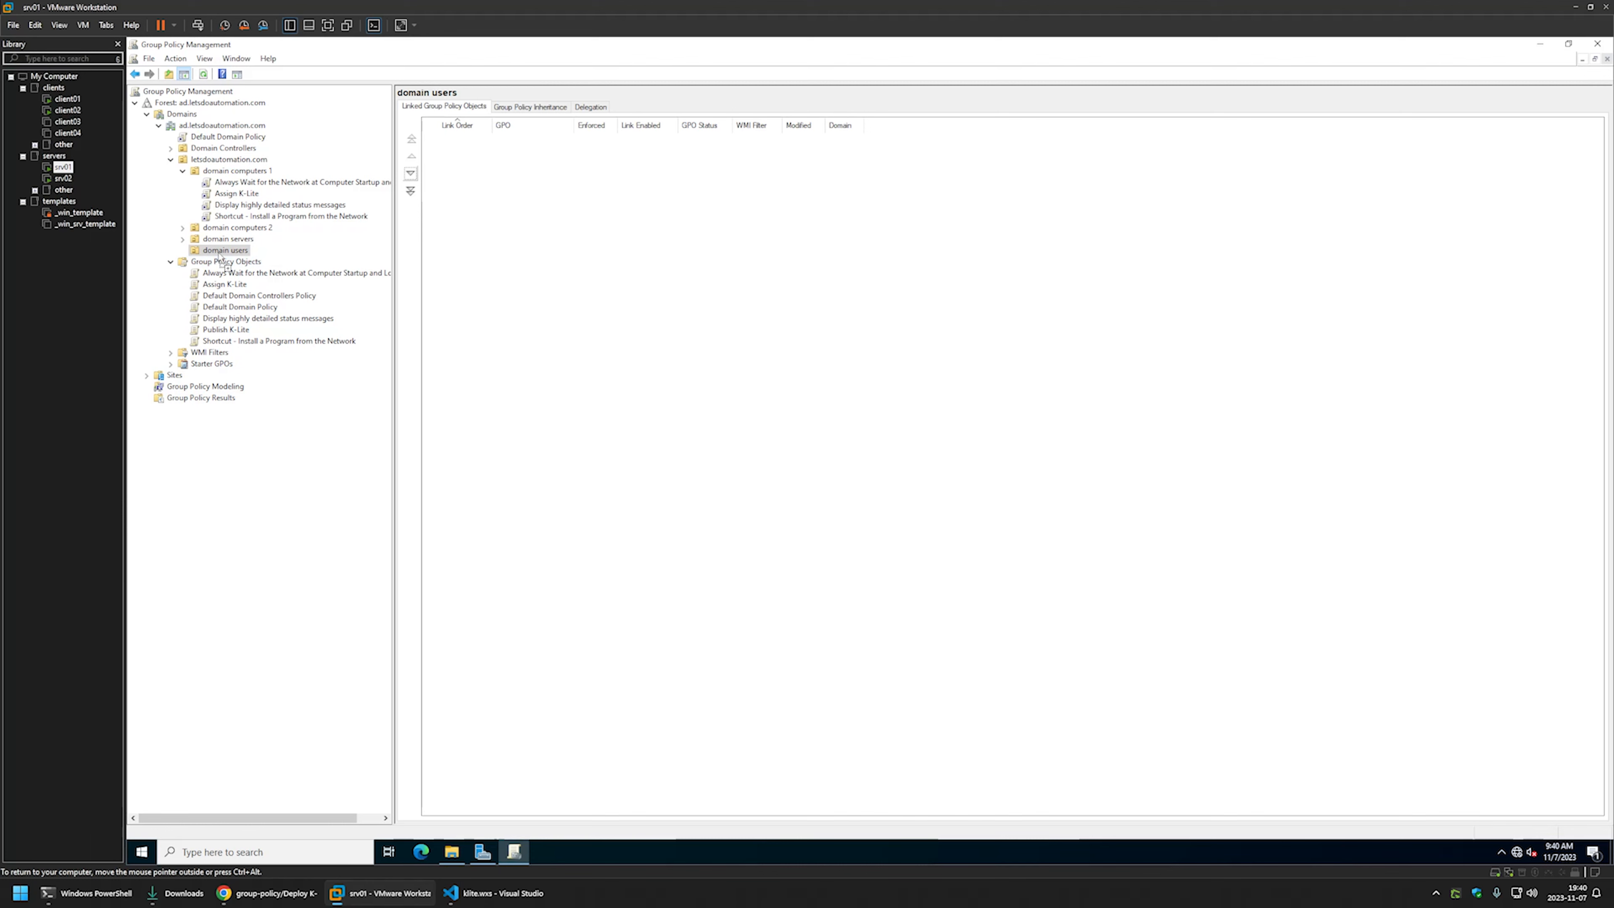
pyautogui.moveTo(221, 257); pyautogui.dragTo(223, 251)
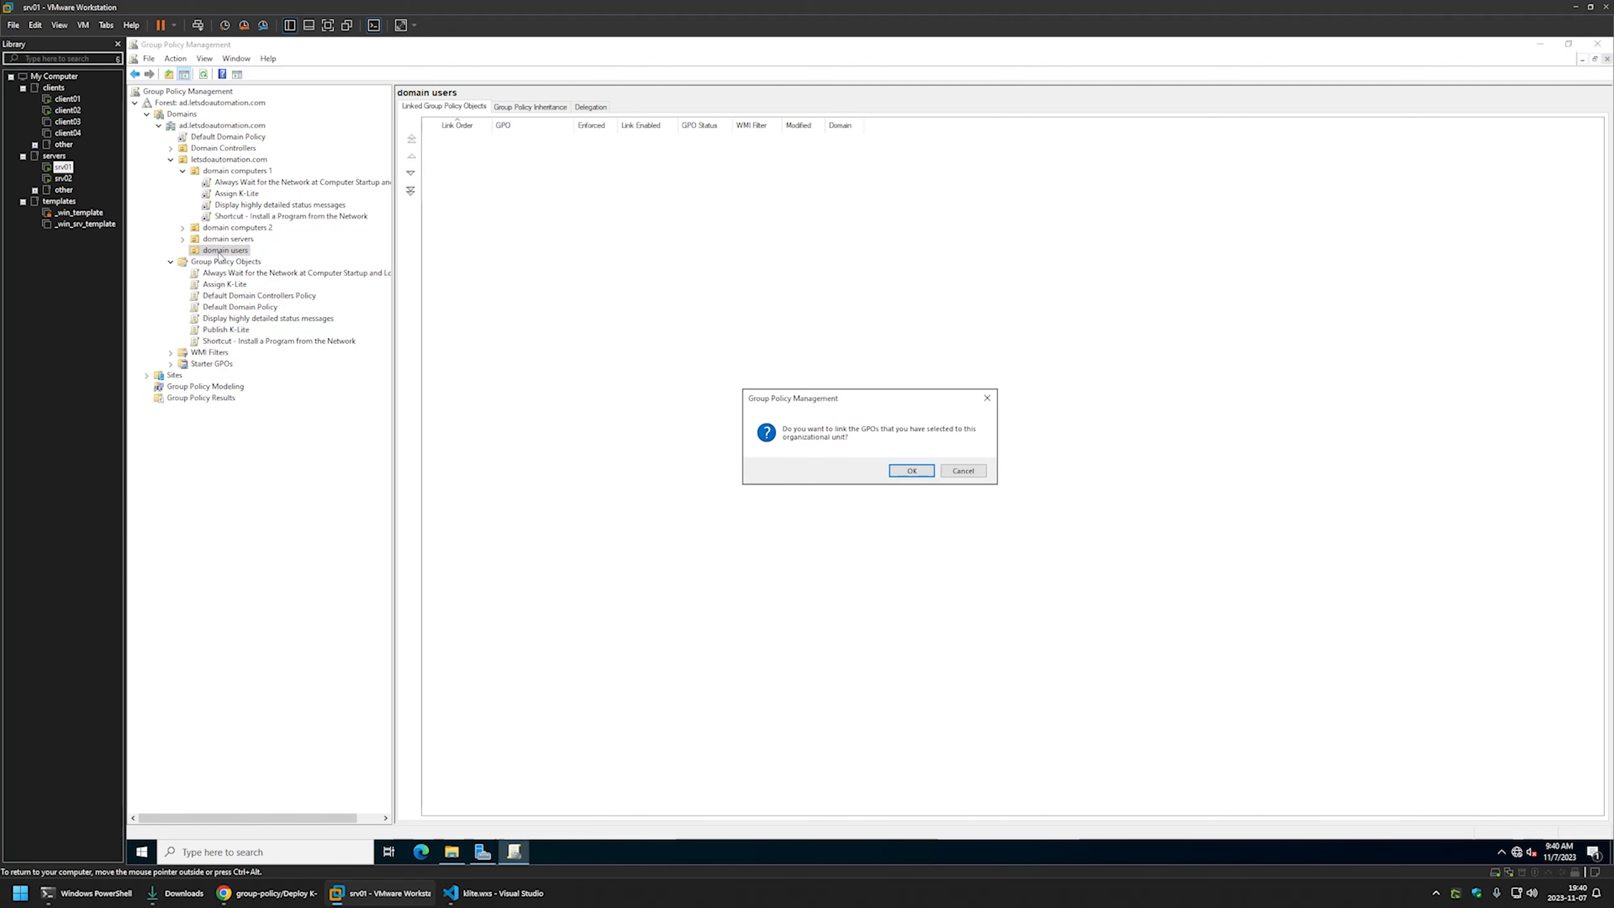
pyautogui.click(895, 469)
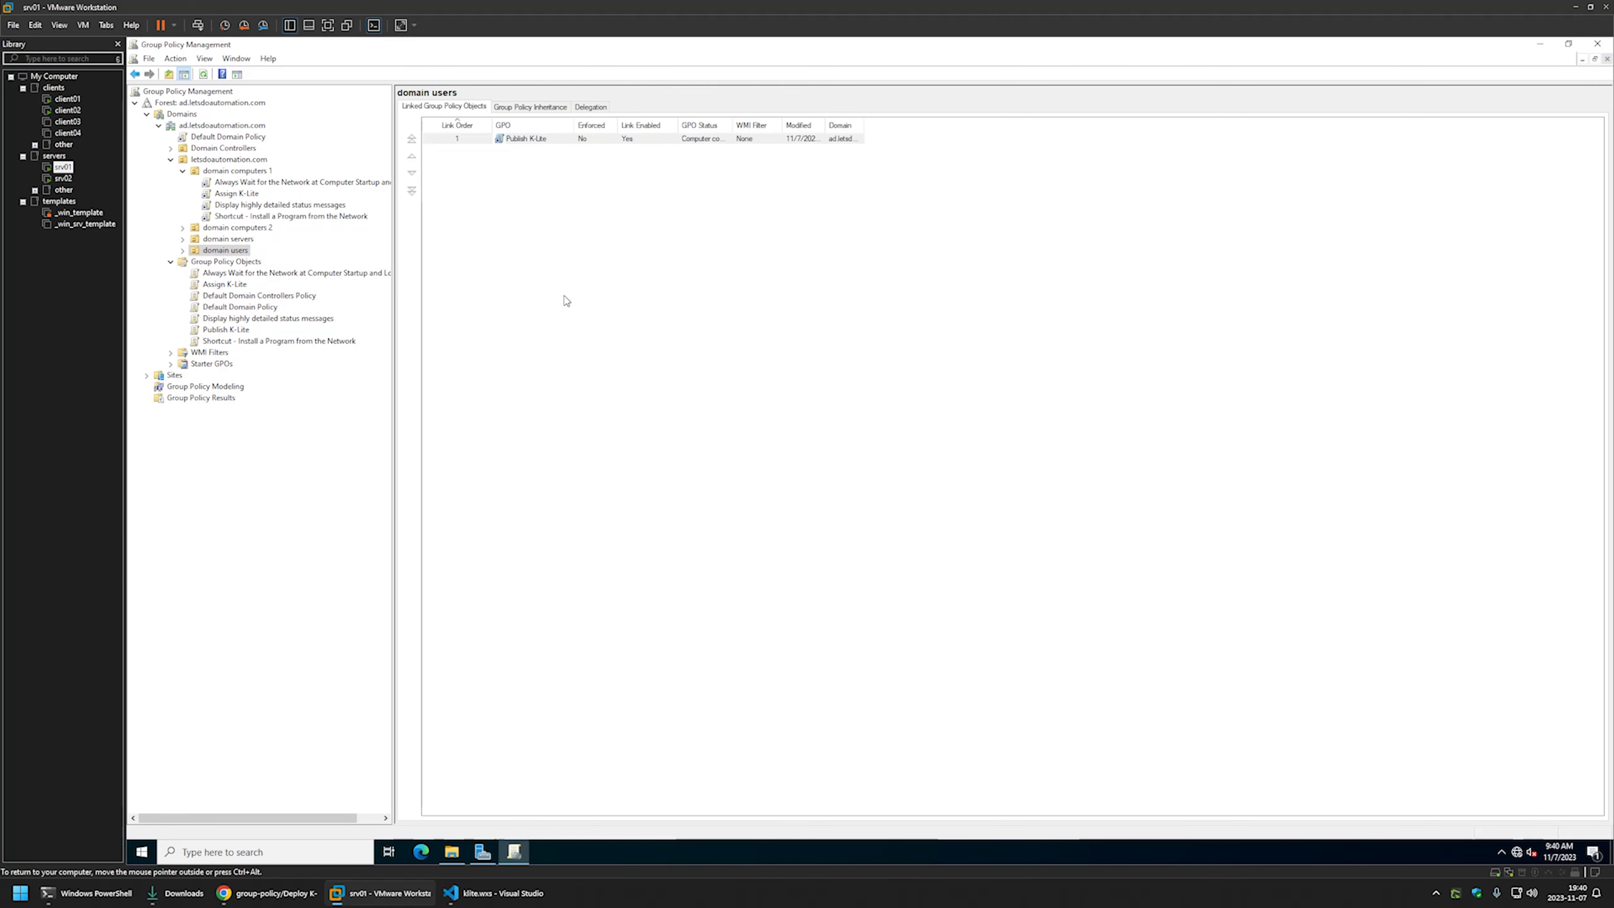
pyautogui.click(183, 251)
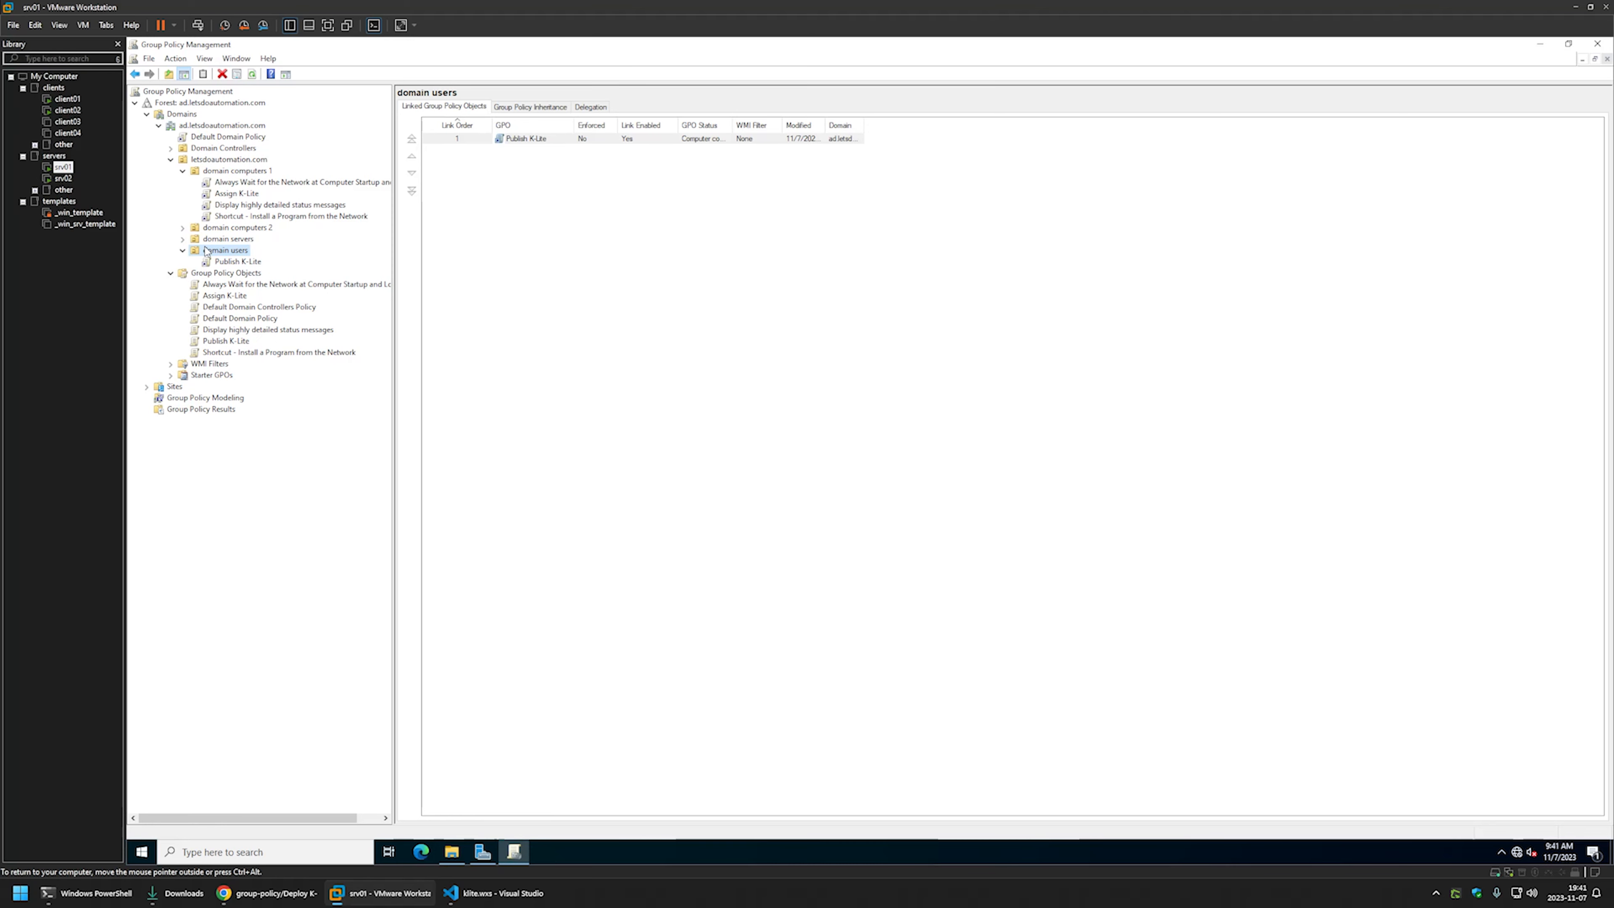
# On client02, open the desktop shortcut for installing programs from the network, and run gpupdate in a Command Prompt.
pyautogui.click(75, 110)
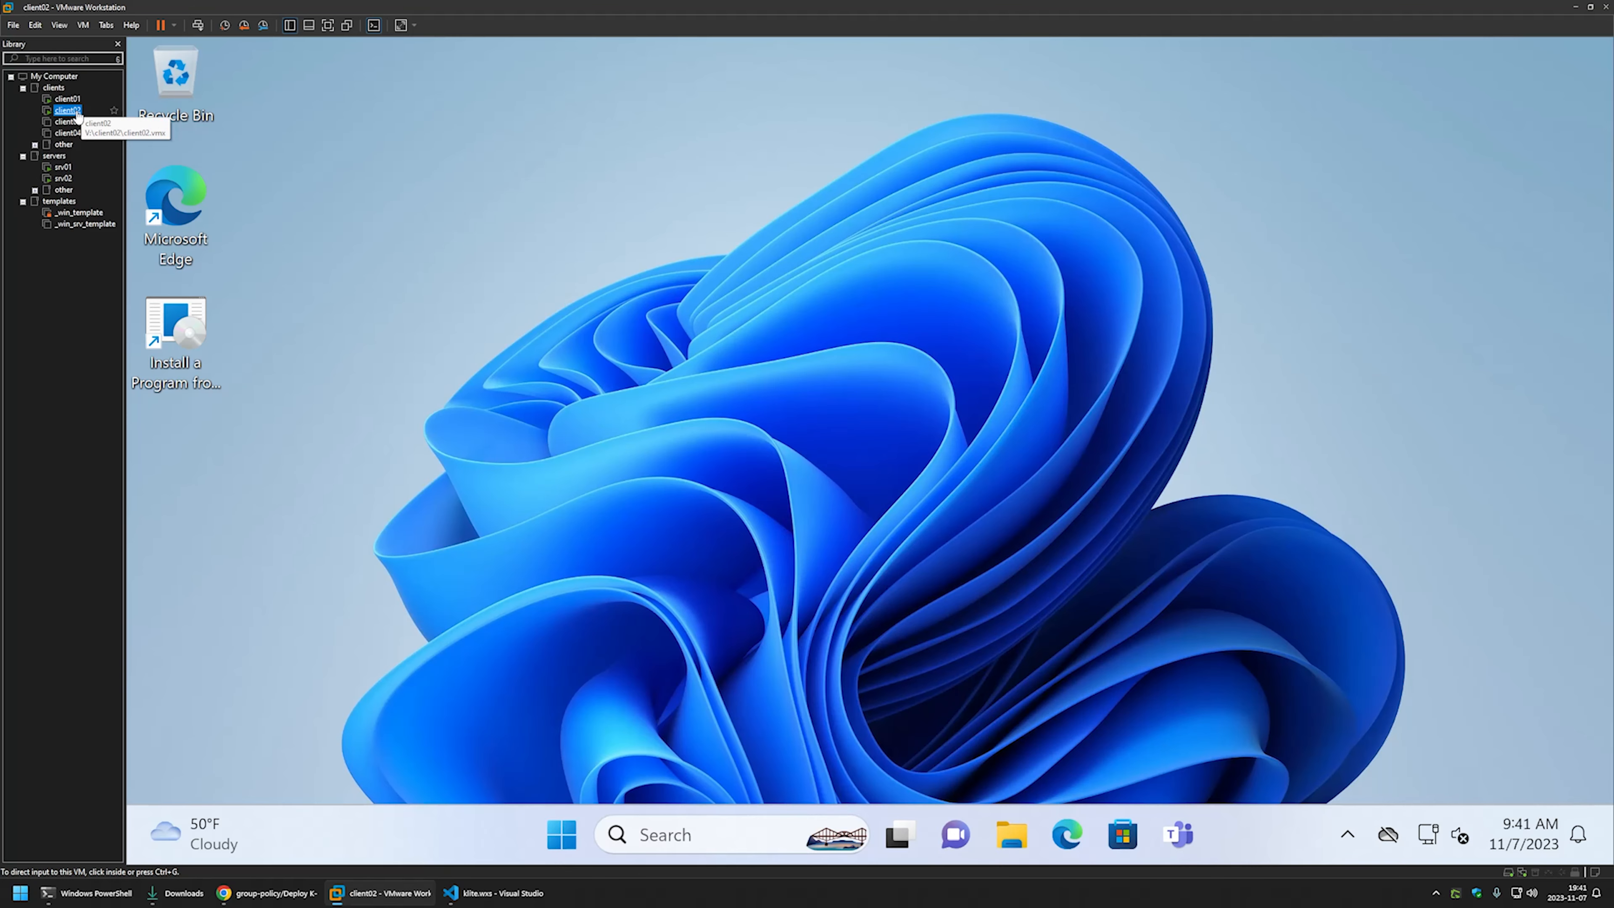
pyautogui.doubleClick(175, 331)
pyautogui.press('super')
pyautogui.write('cmd')
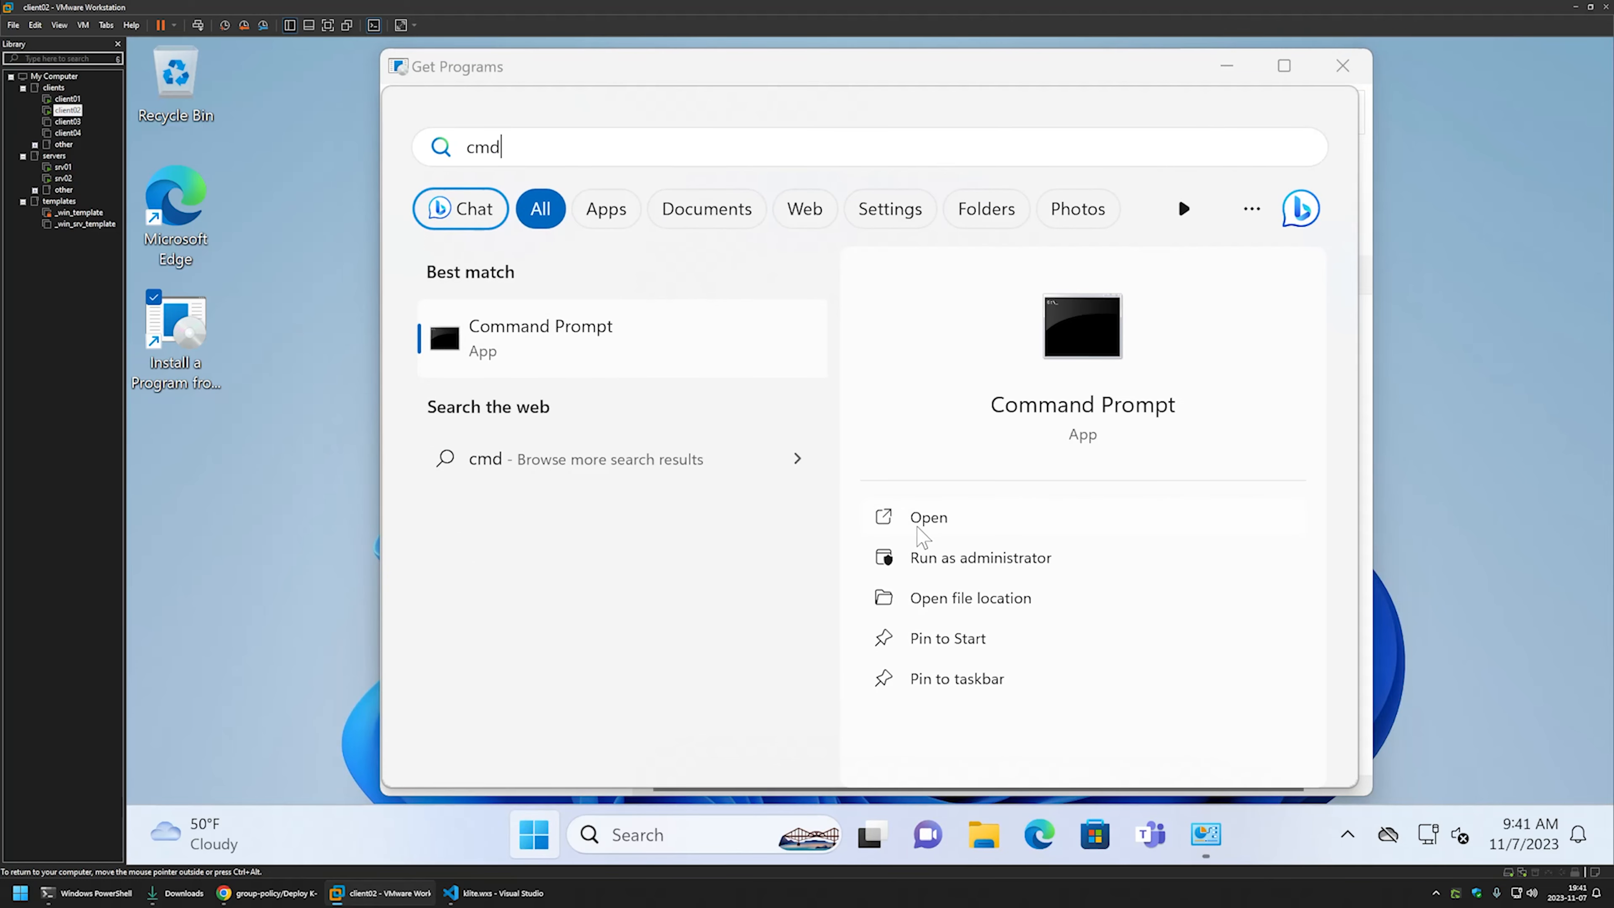
pyautogui.click(920, 527)
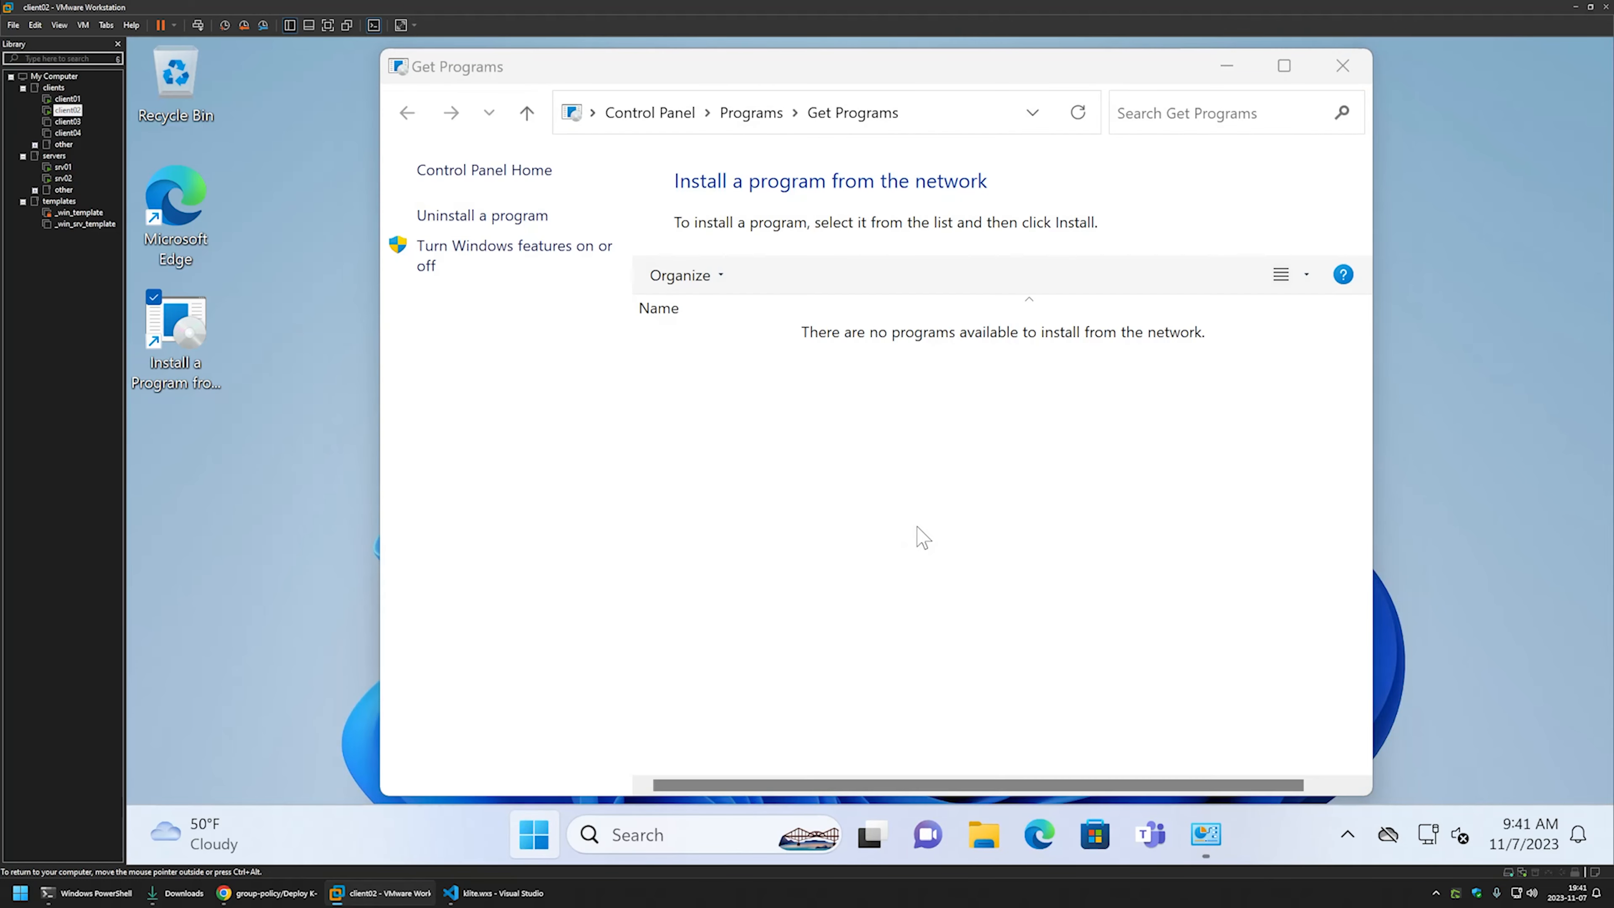
pyautogui.moveTo(670, 220); pyautogui.dragTo(1493, 508)
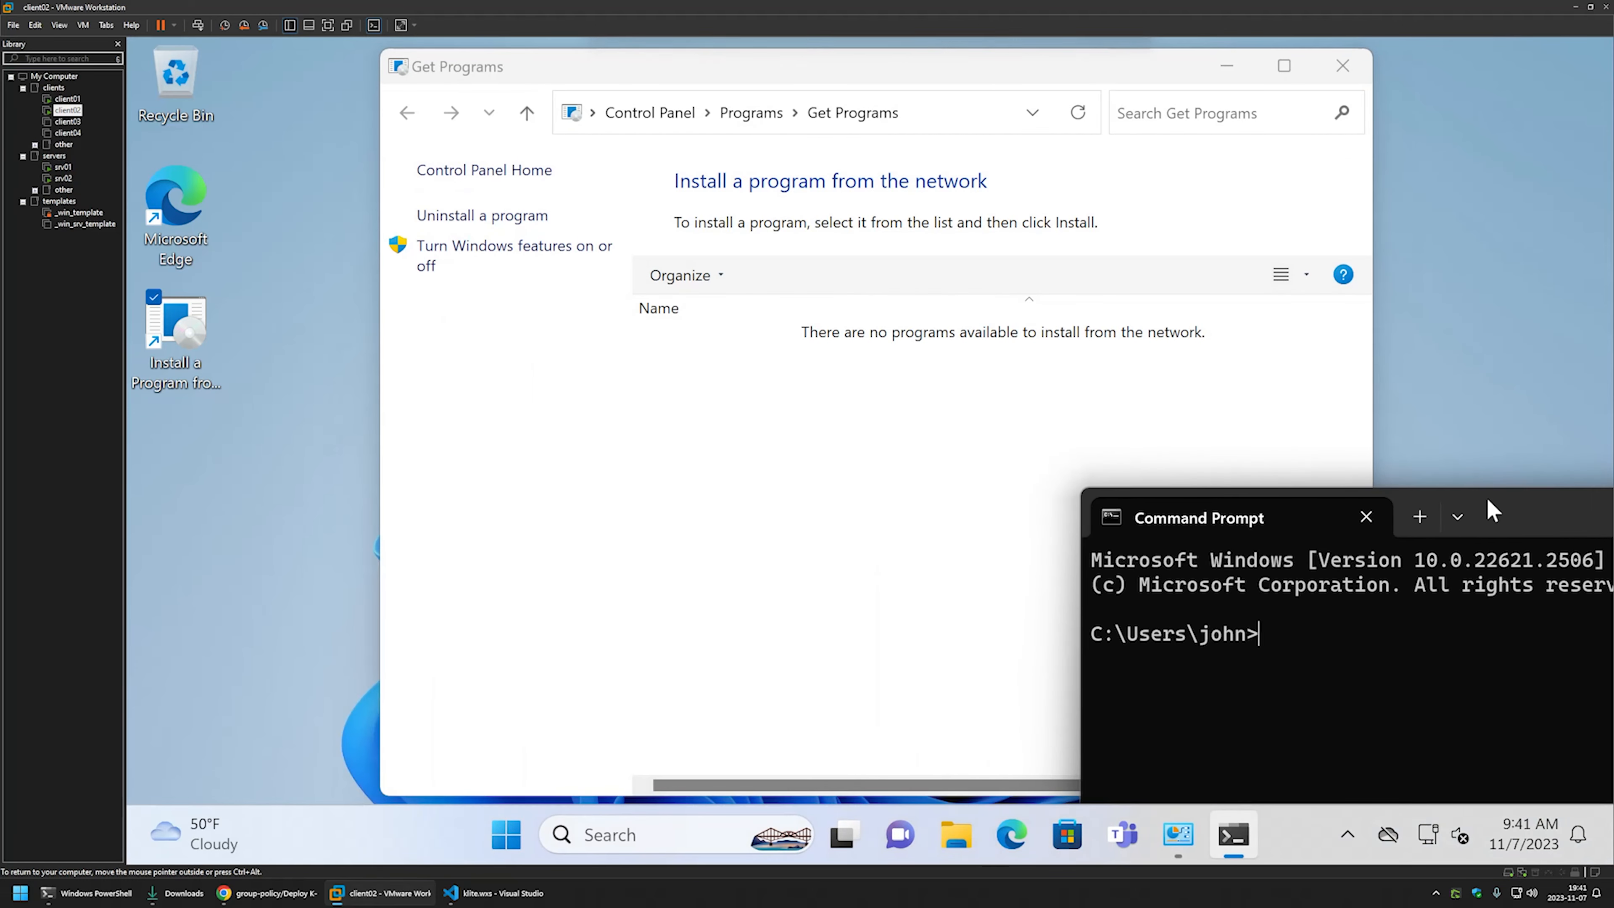
pyautogui.write('gpupdate')
pyautogui.press('Return')
# Refresh the list of network programs and install K-Lite Installer from it.
pyautogui.click(1078, 113)
pyautogui.click(693, 331)
pyautogui.click(765, 275)
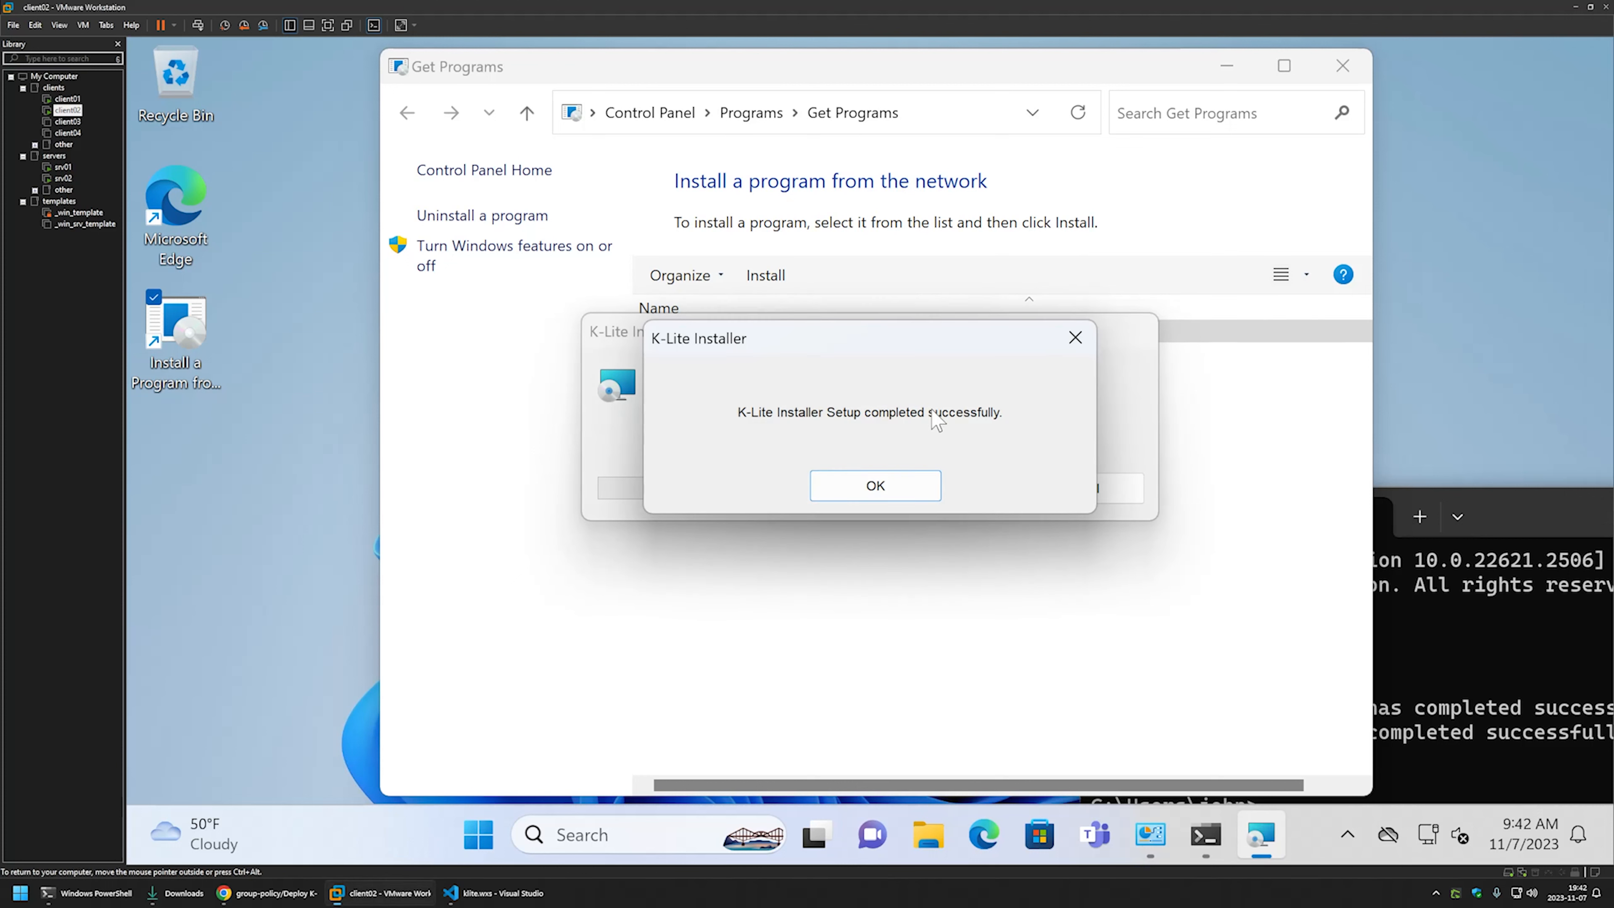
pyautogui.click(880, 484)
# Launch Media Player Classic from the K-Lite Codec Pack folder among the installed applications.
pyautogui.click(505, 835)
pyautogui.click(1154, 233)
pyautogui.scroll(-5, 699, 394)
pyautogui.click(689, 357)
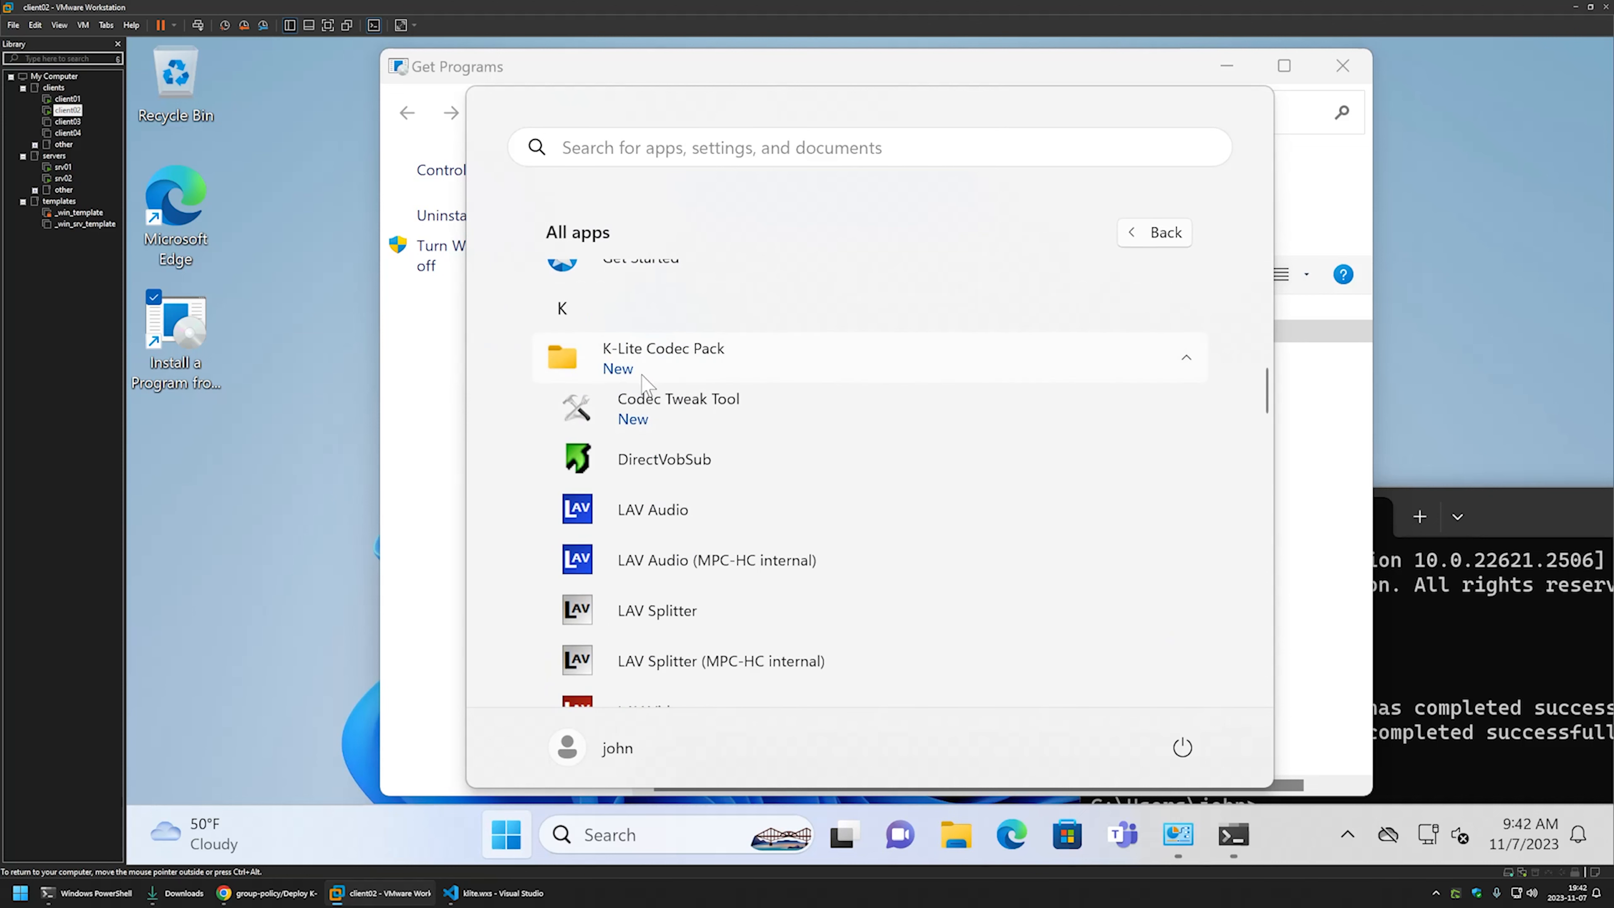
pyautogui.scroll(-5, 717, 361)
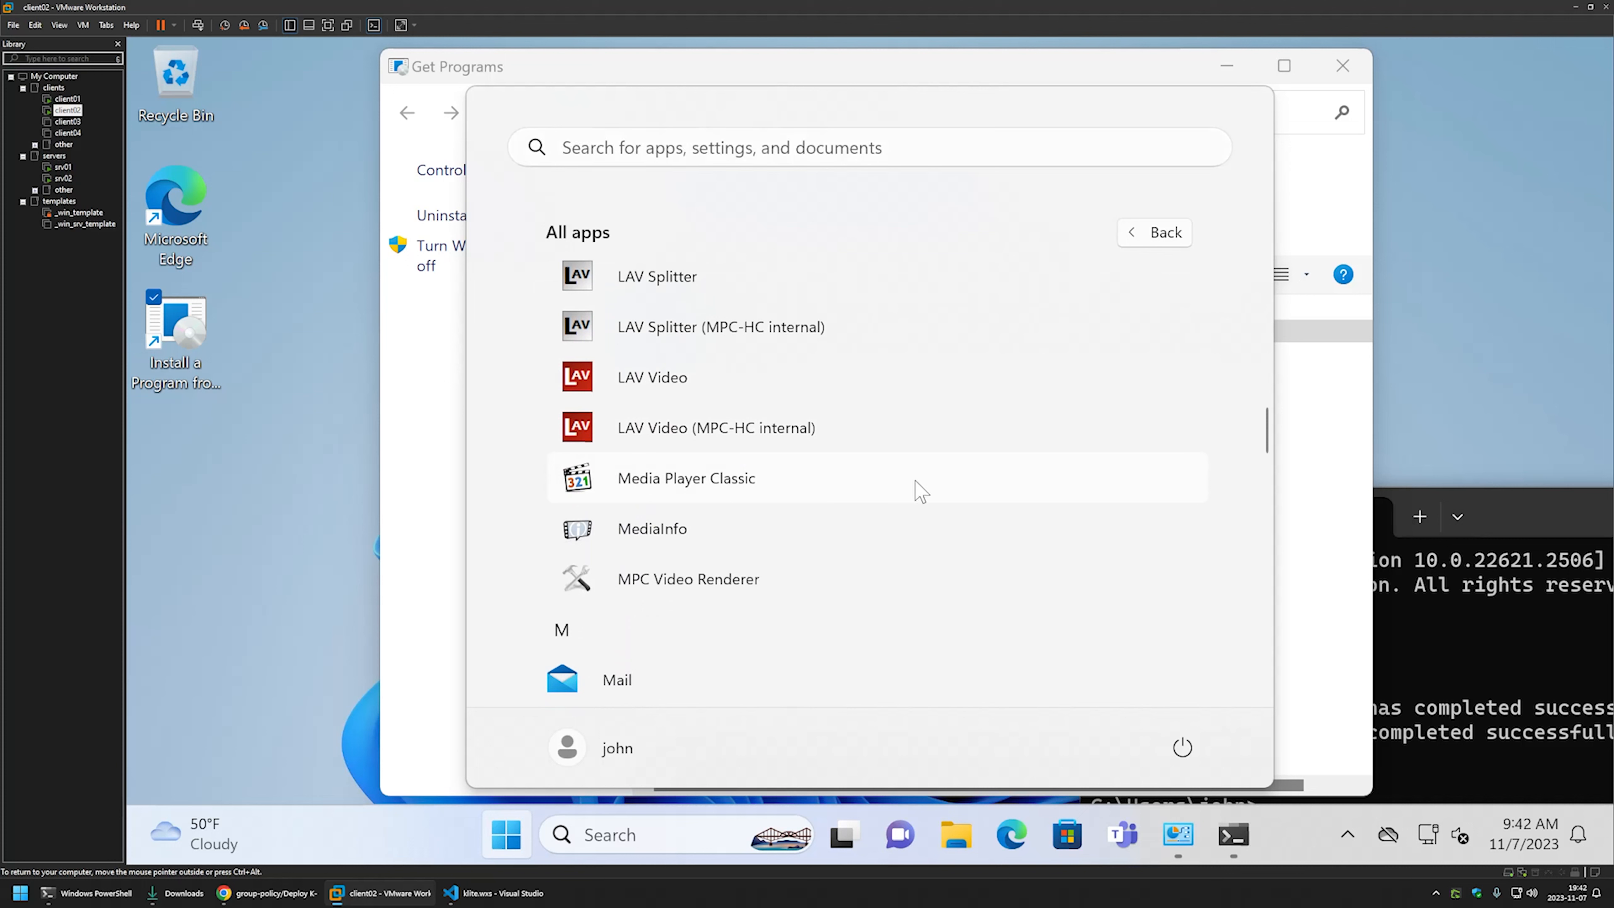
pyautogui.click(920, 490)
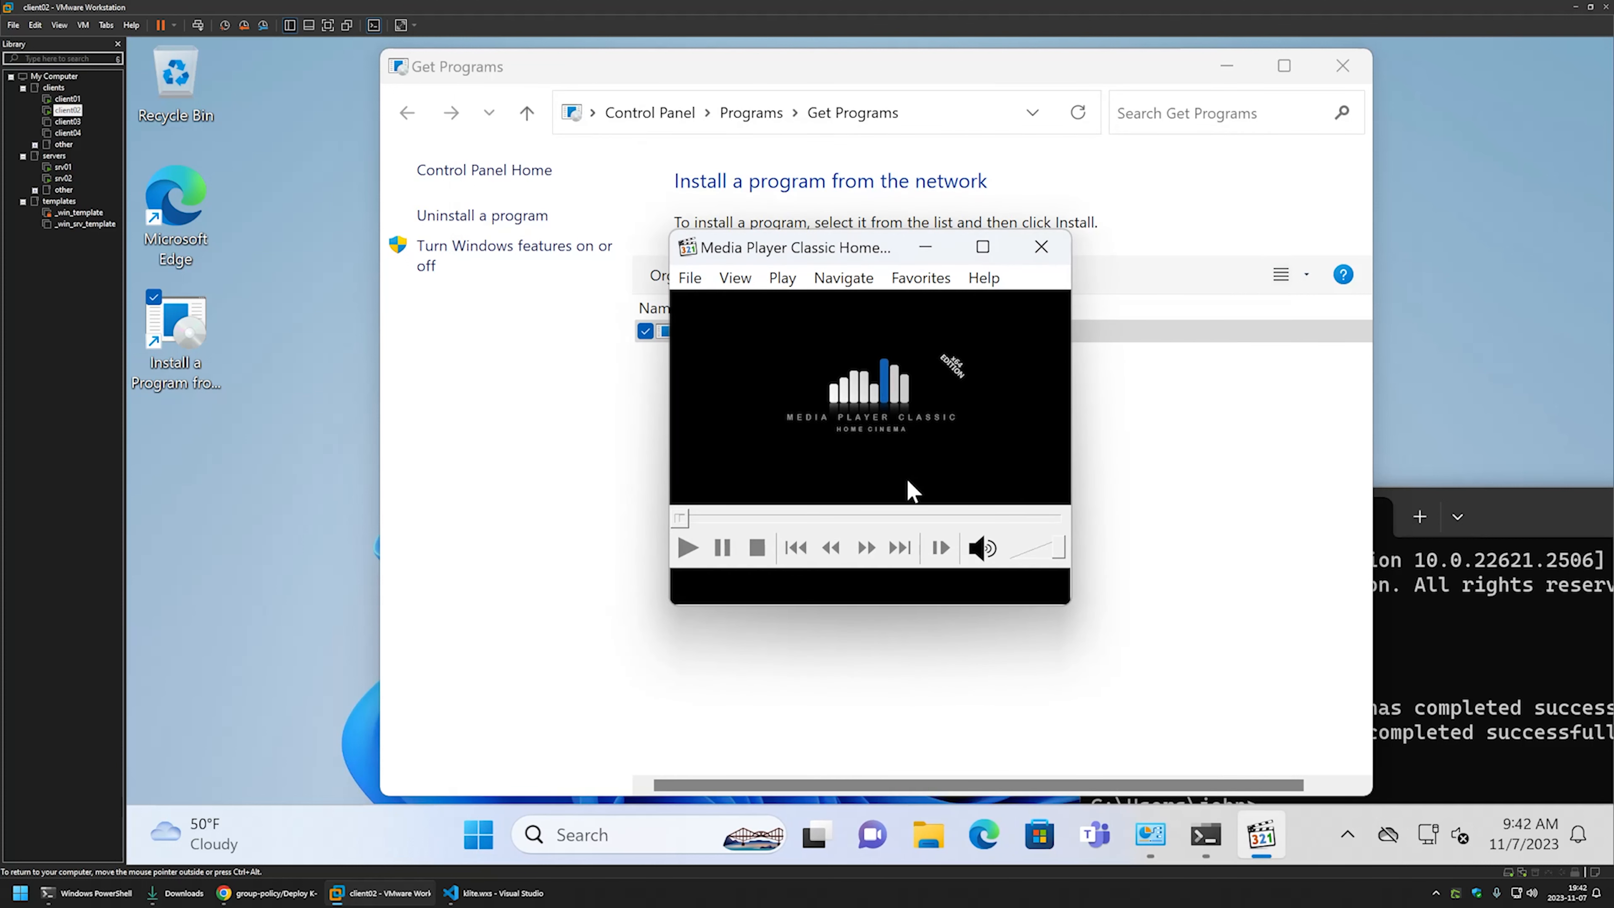